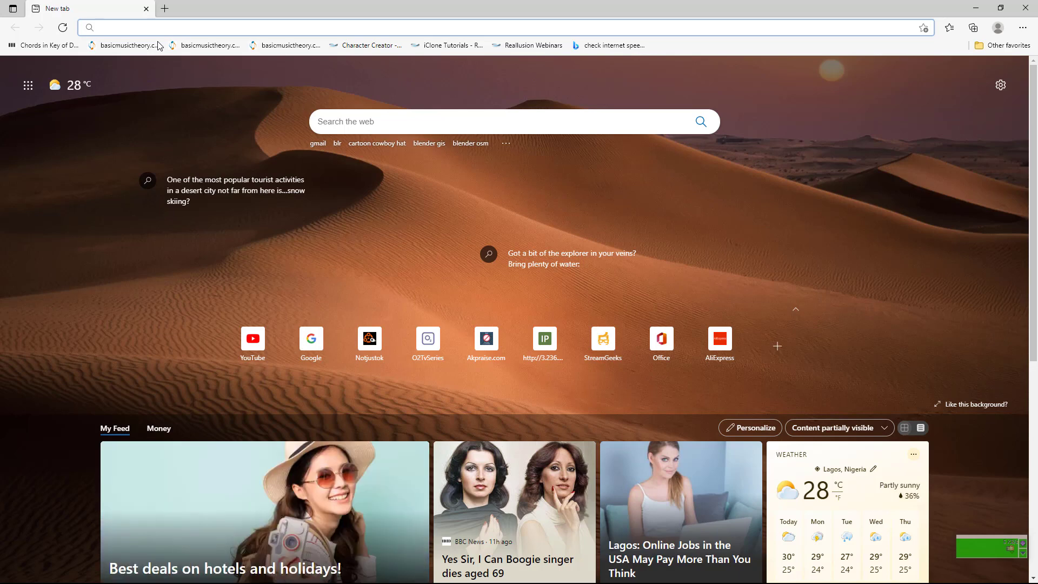
Step: Search Bing for 'blender osm' and open the blender-osm GitHub repository
text(Blender osm)
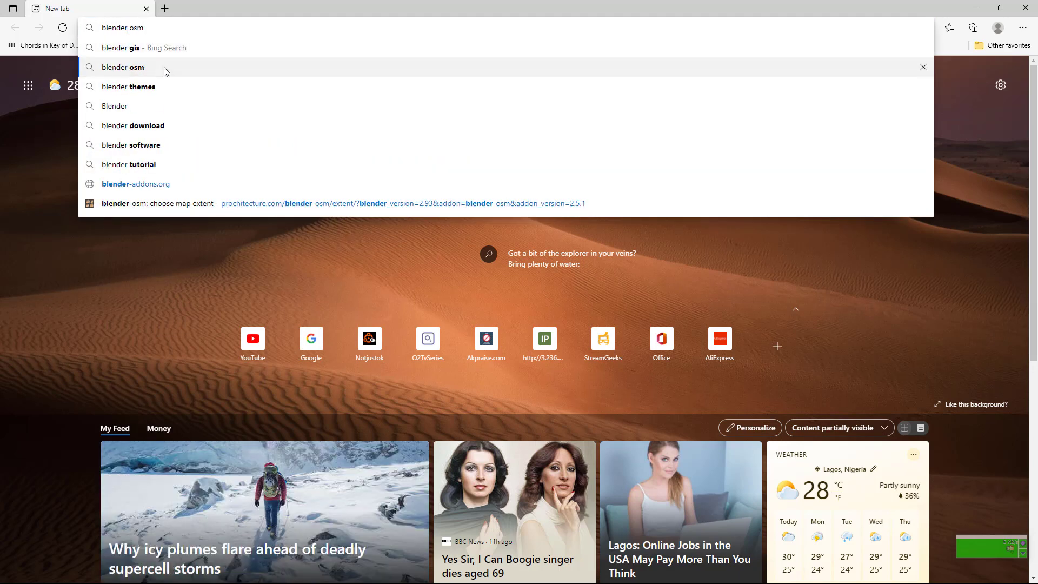
click(162, 67)
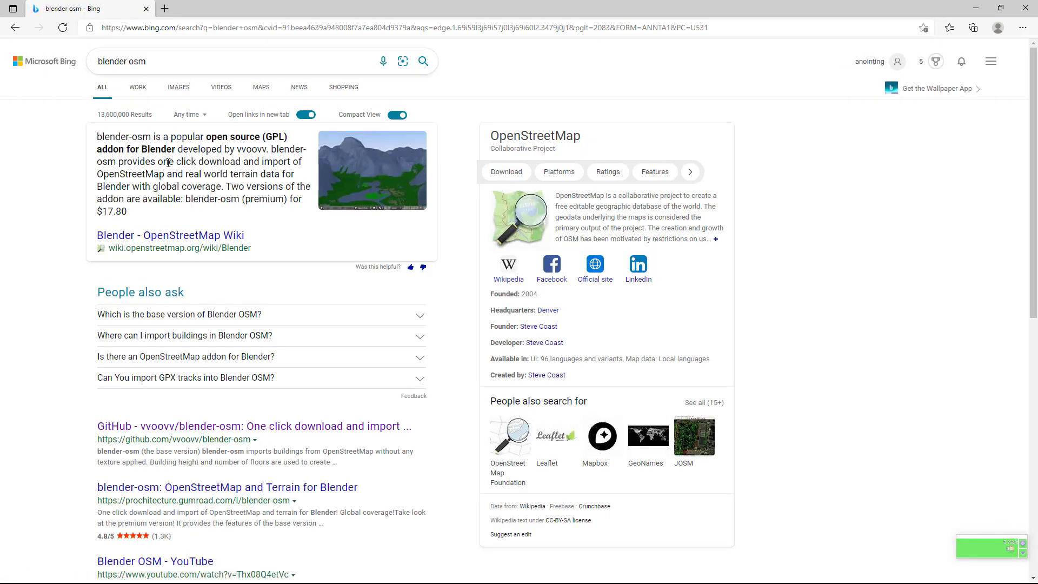
click(201, 427)
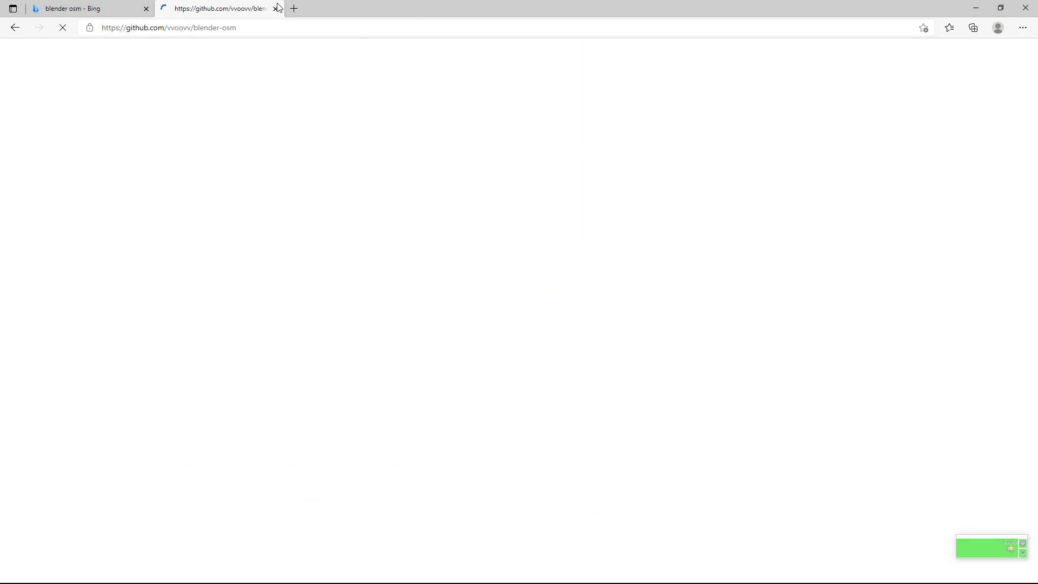
Step: In a new tab, search 'blender gis', open BlenderGIS on GitHub, and return to blender-osm
click(294, 9)
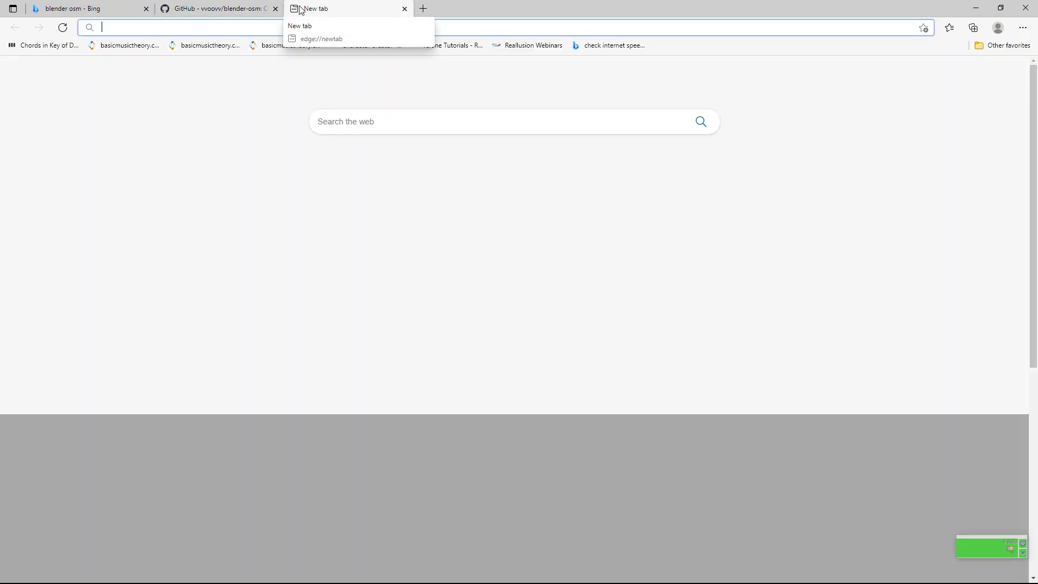
text(blender)
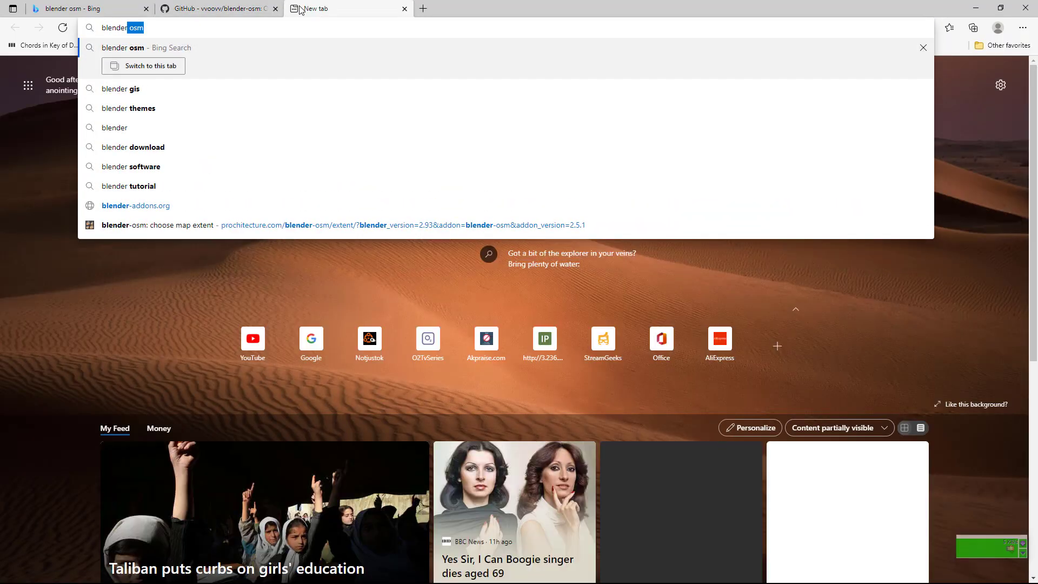
text( gis)
key(Return)
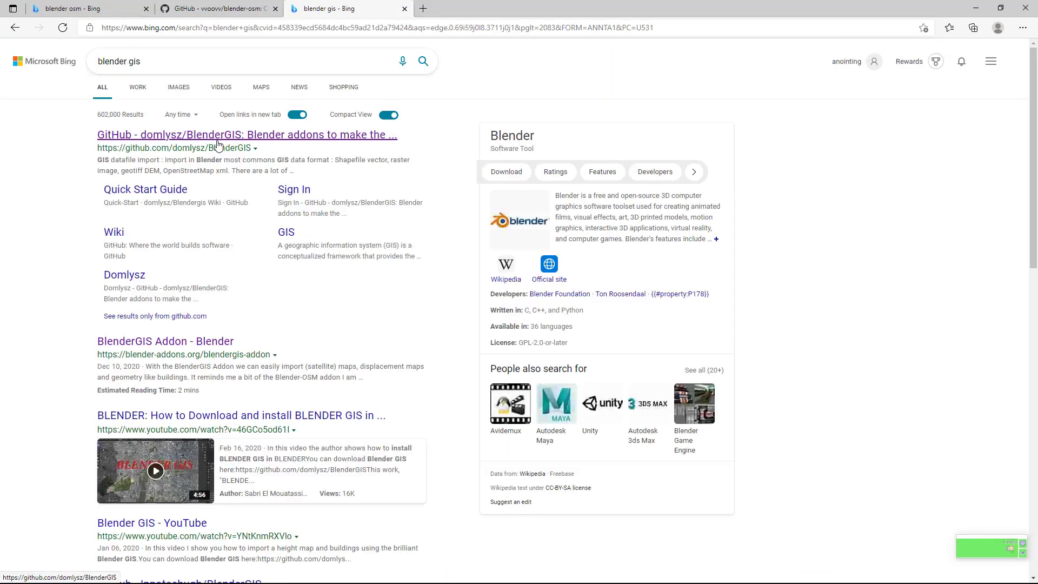
click(218, 134)
click(226, 9)
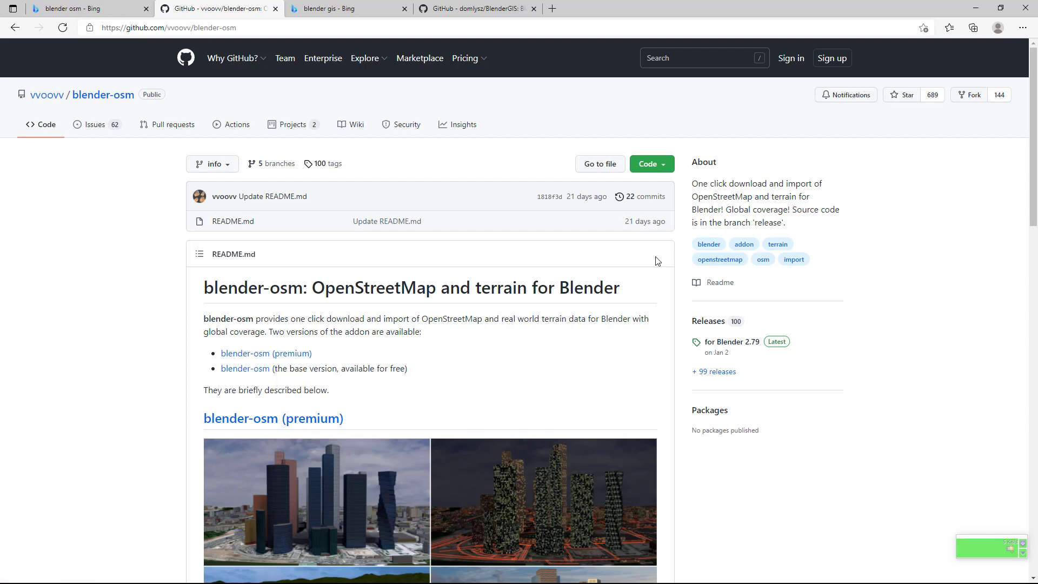
Step: Look over the blender-osm README, save it as blender-osm-info.zip, then go to the BlenderGIS tab
scroll(1030, 281, down, 4)
scroll(1030, 281, down, 2)
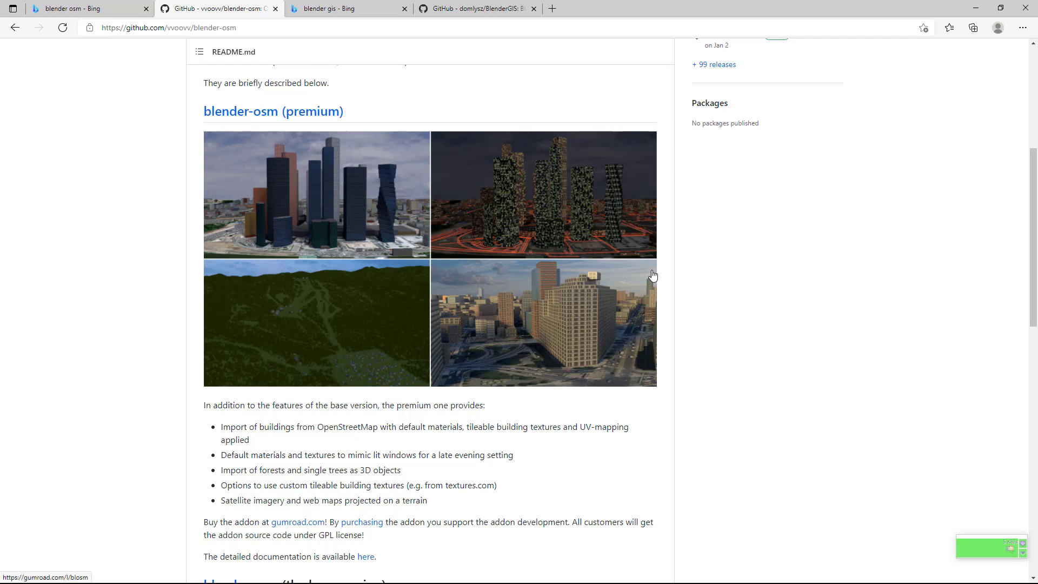
scroll(652, 275, up, 1)
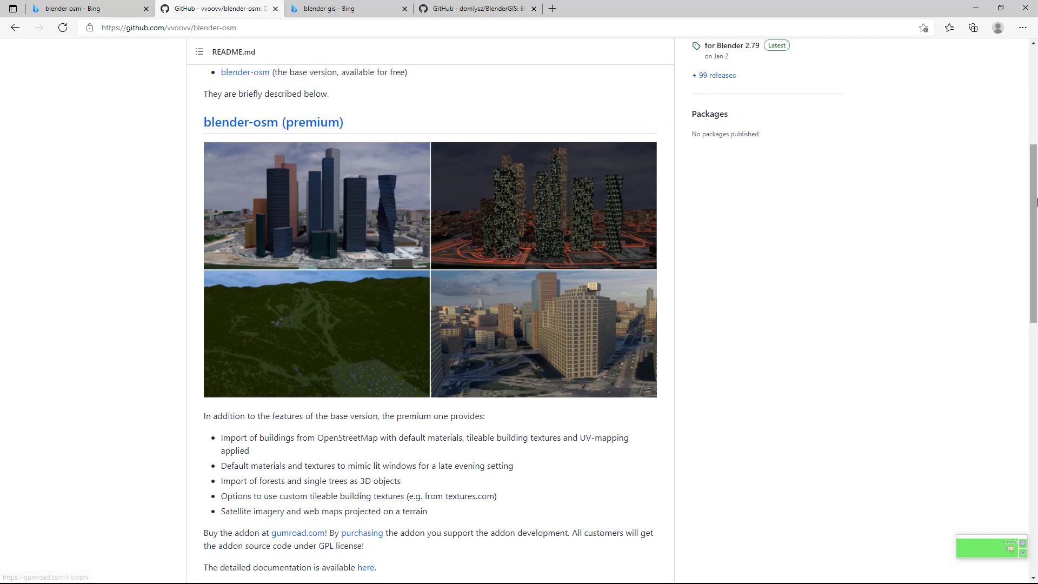
scroll(1033, 68, up, 2)
scroll(1032, 68, up, 3)
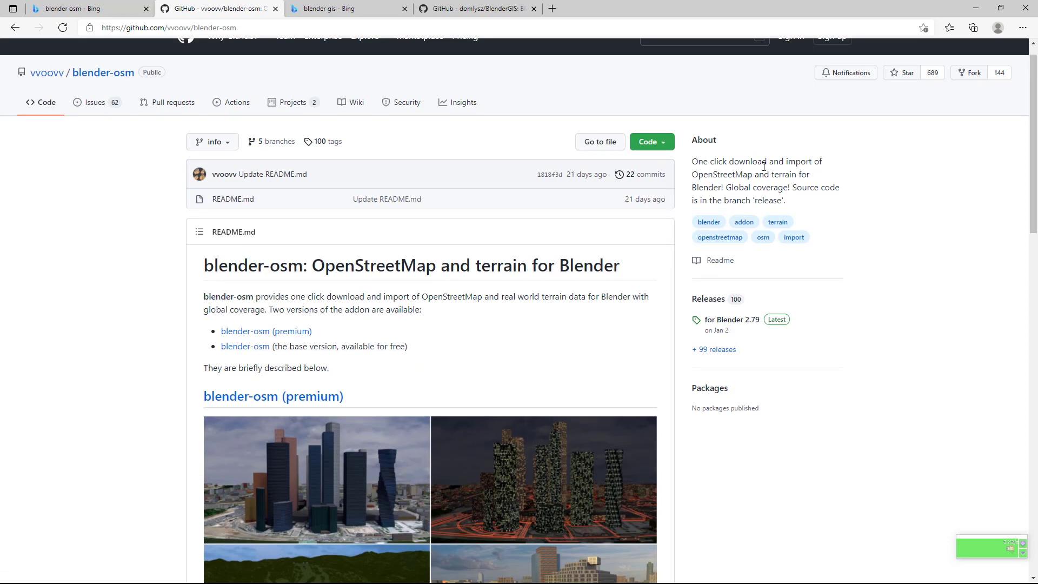
click(641, 141)
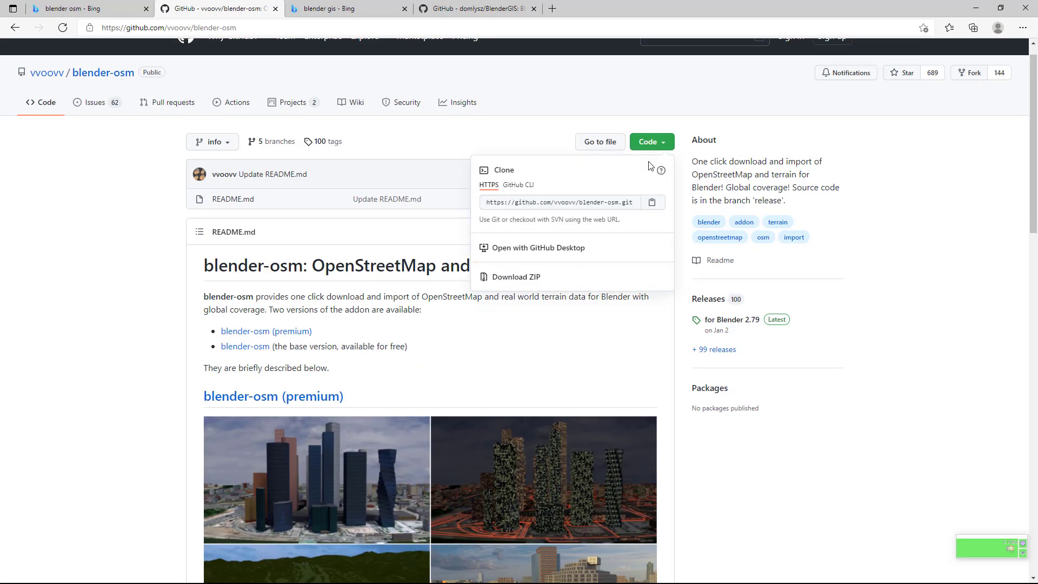
click(559, 283)
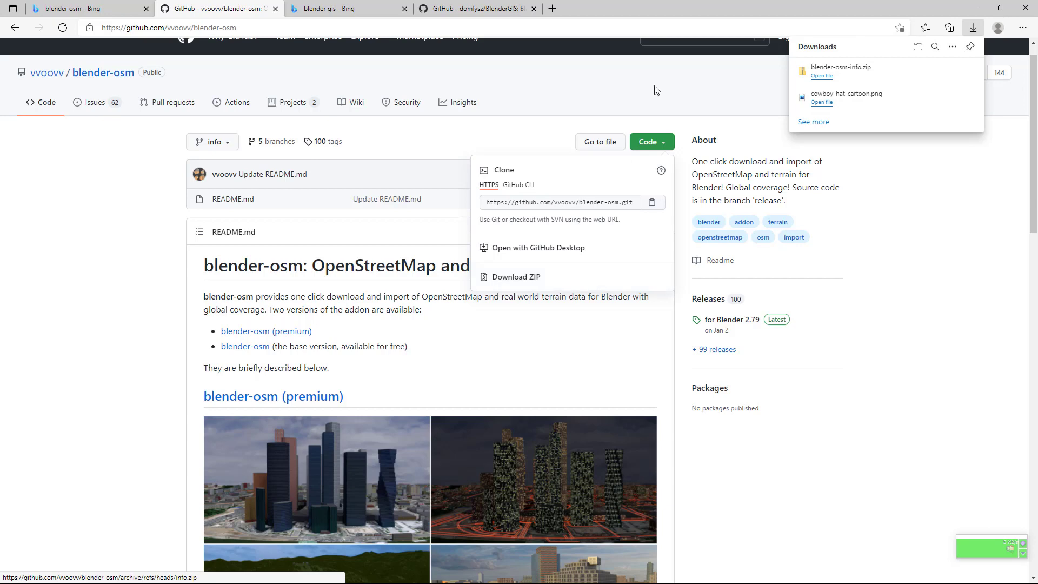
click(478, 9)
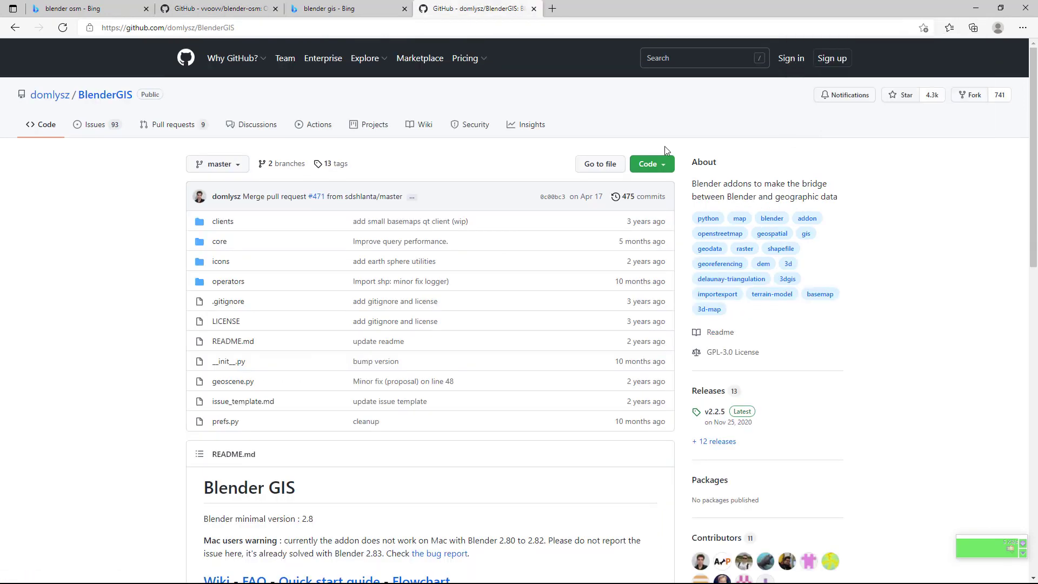
Step: Save the BlenderGIS repository as BlenderGIS-master (1).zip using Code > Download ZIP, then open the Start menu
click(670, 167)
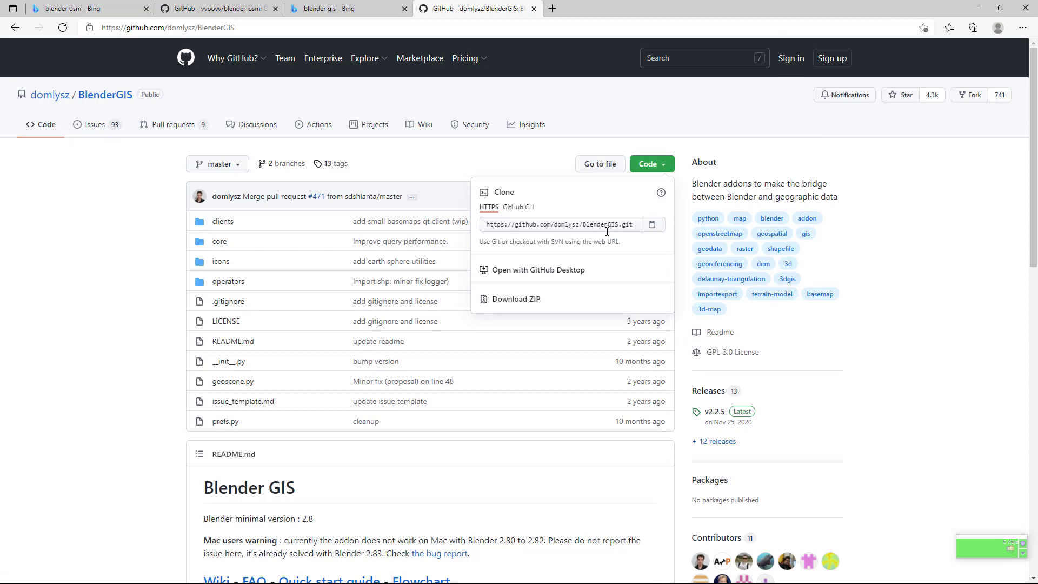
click(592, 306)
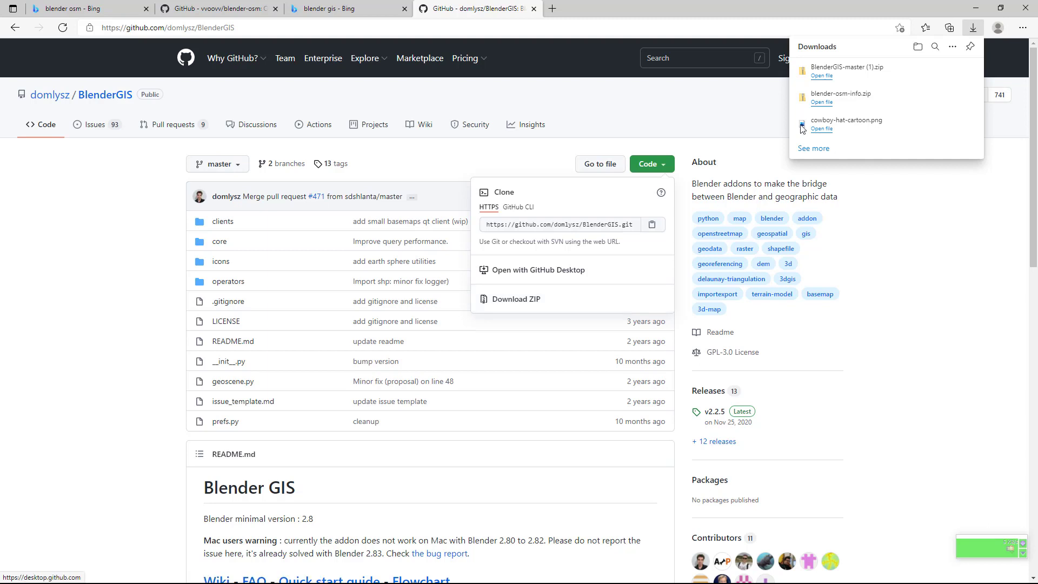
key(super)
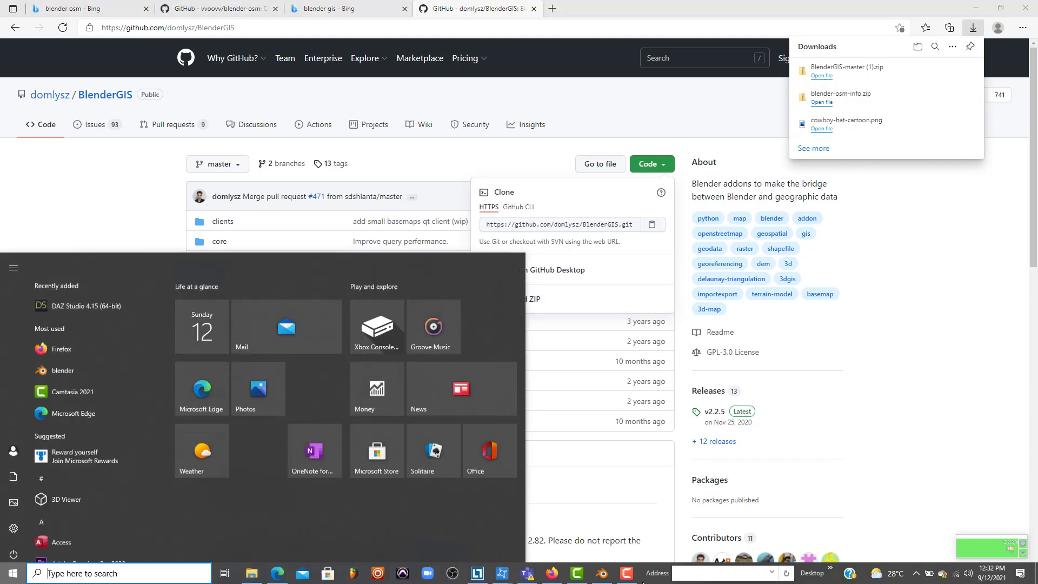
Step: Switch to Blender 2.93.2 and dismiss its splash screen to reveal the default cube scene
mouse_move(602, 572)
click(606, 548)
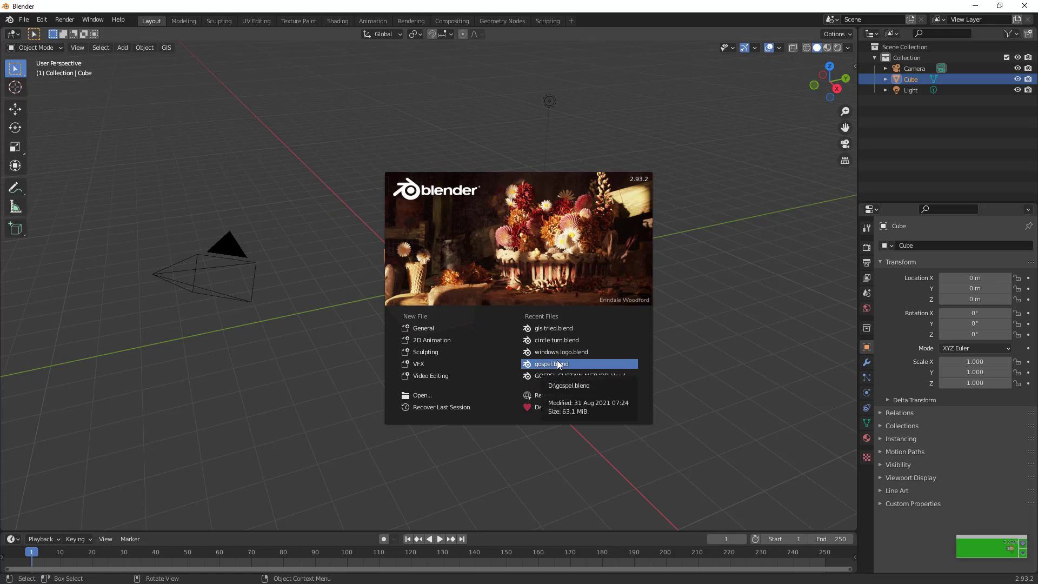
click(281, 338)
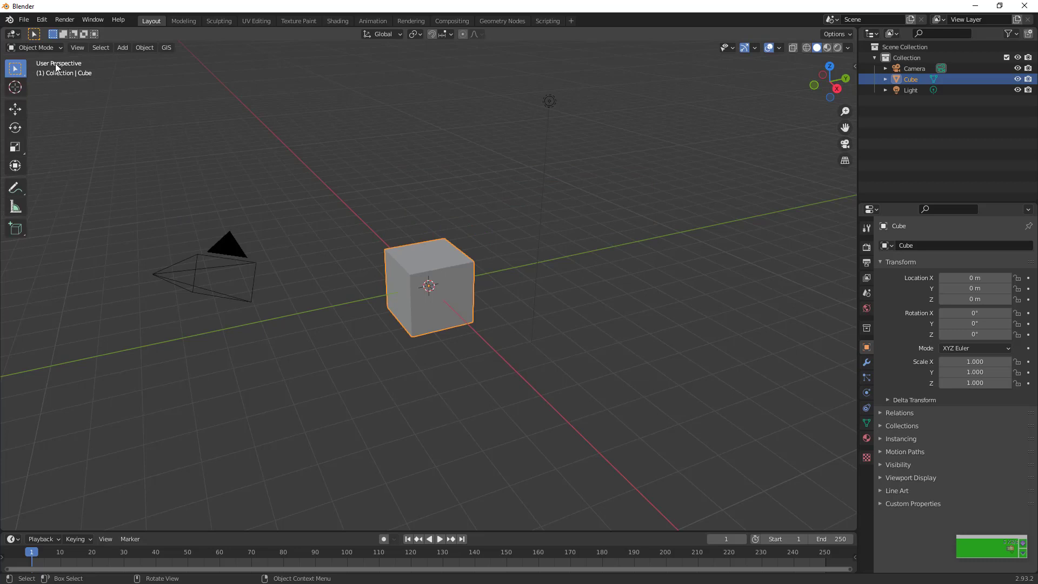
click(42, 20)
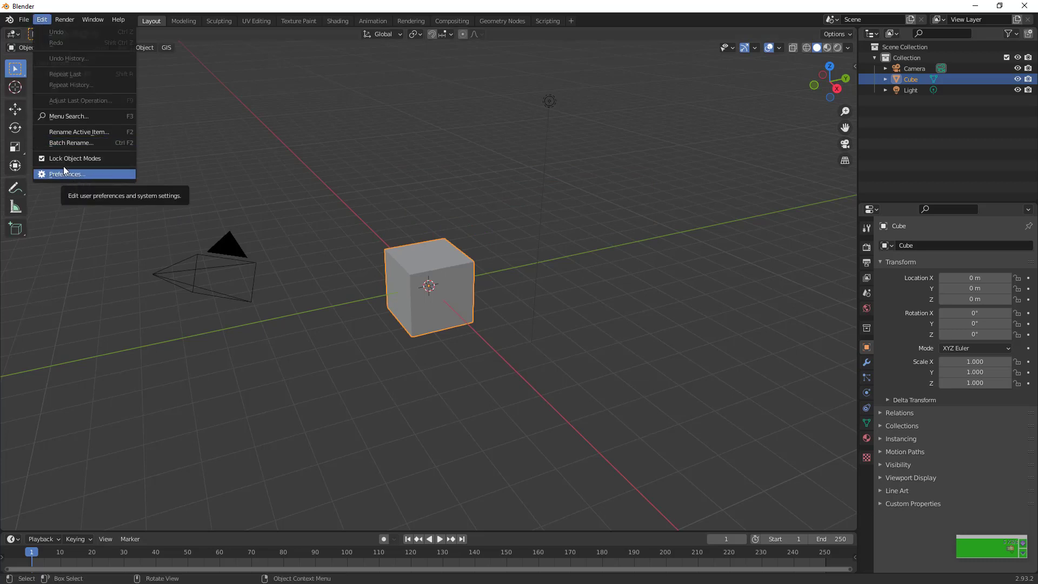
Step: Install blender-osm-info.zip and BlenderGIS-master.zip from Downloads via Preferences > Add-ons > Install
key(Return)
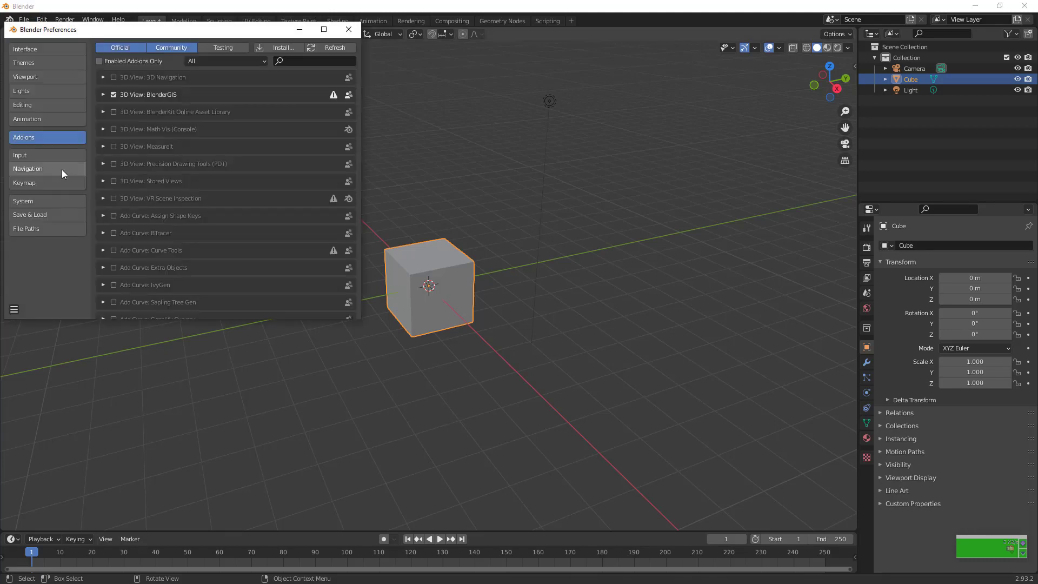
click(280, 48)
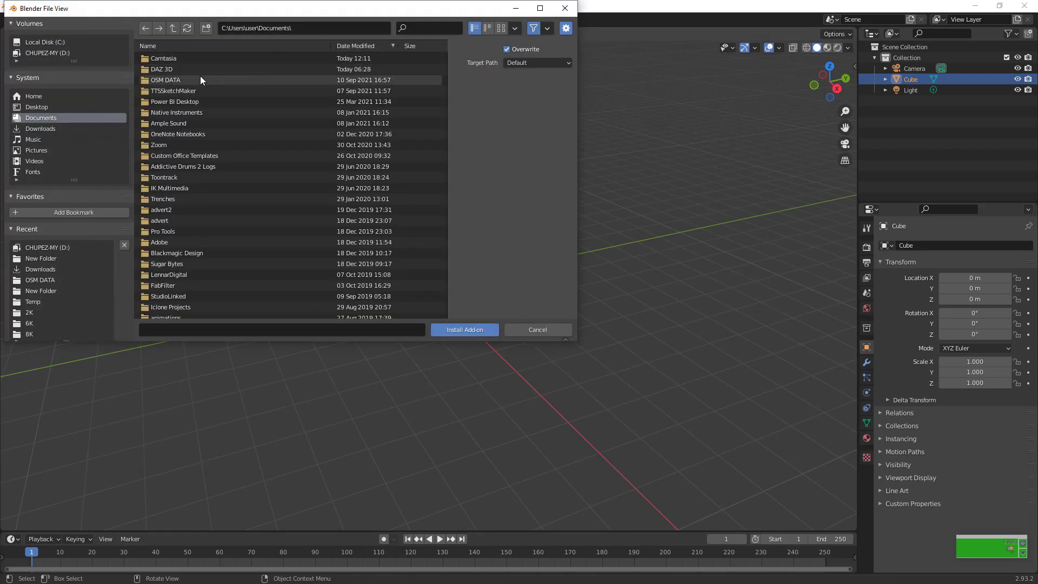
click(73, 131)
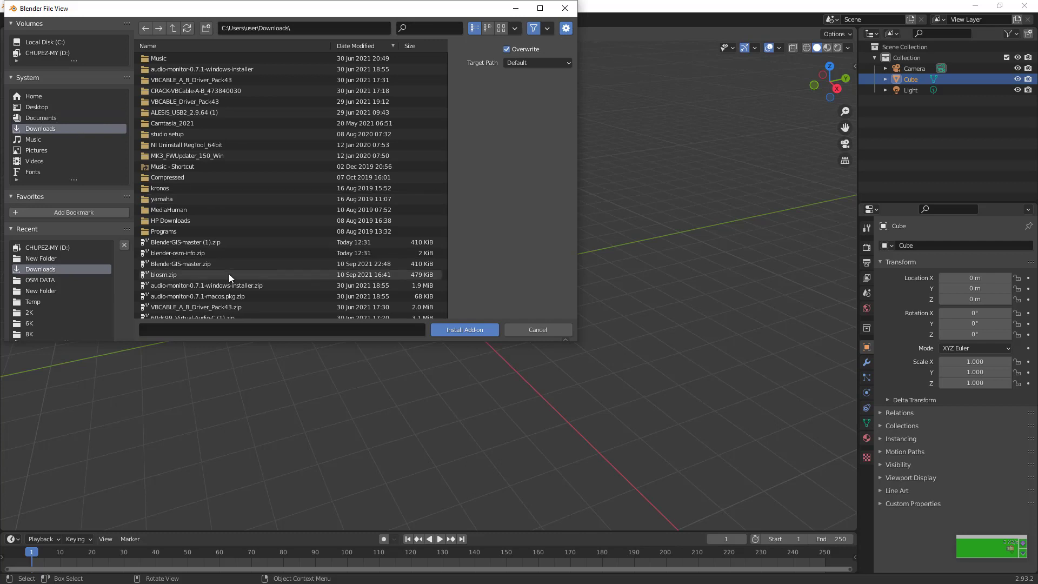
click(206, 254)
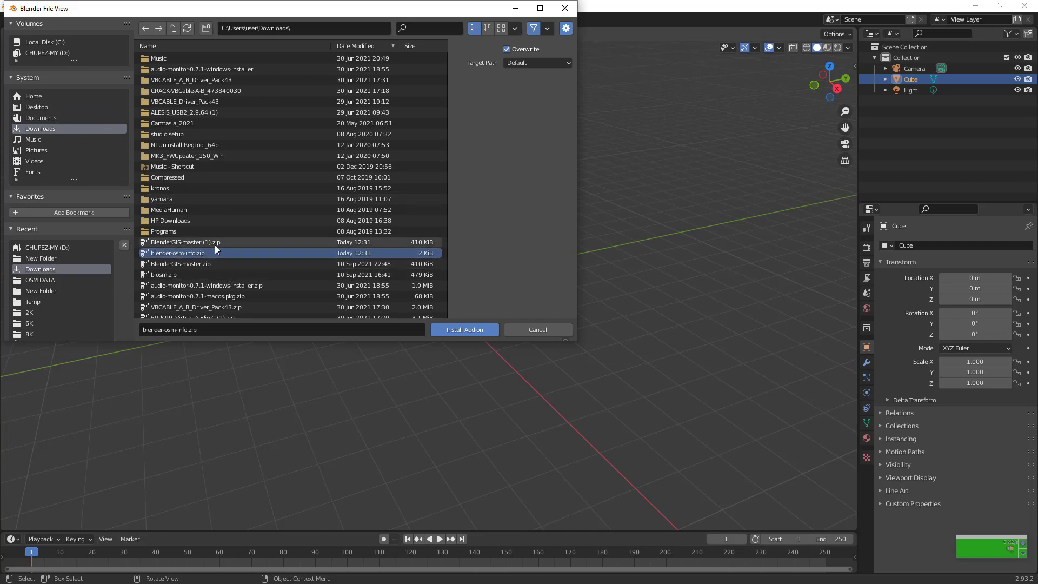
ctrl+click(215, 244)
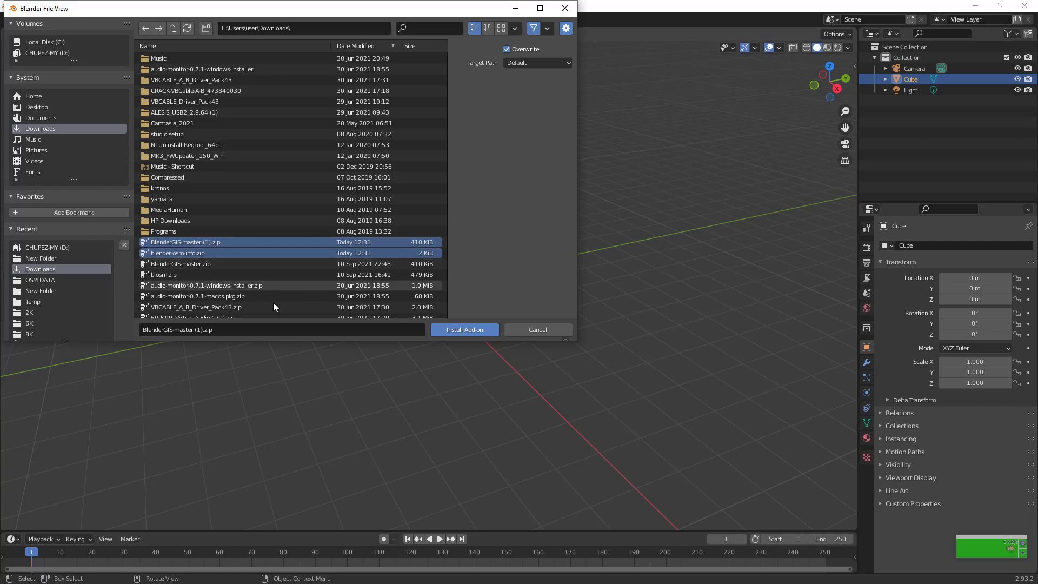
click(214, 262)
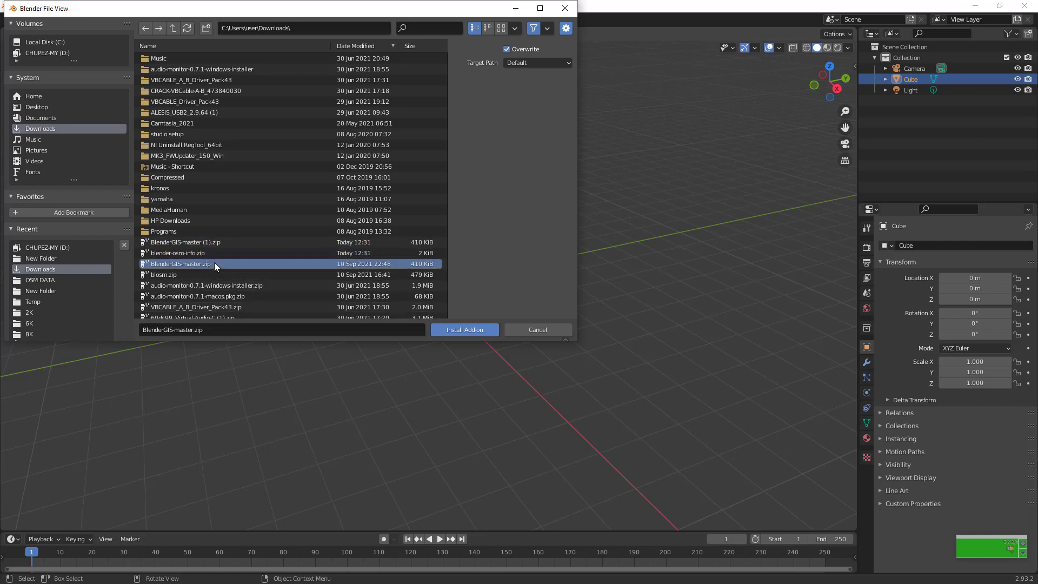
ctrl+click(210, 254)
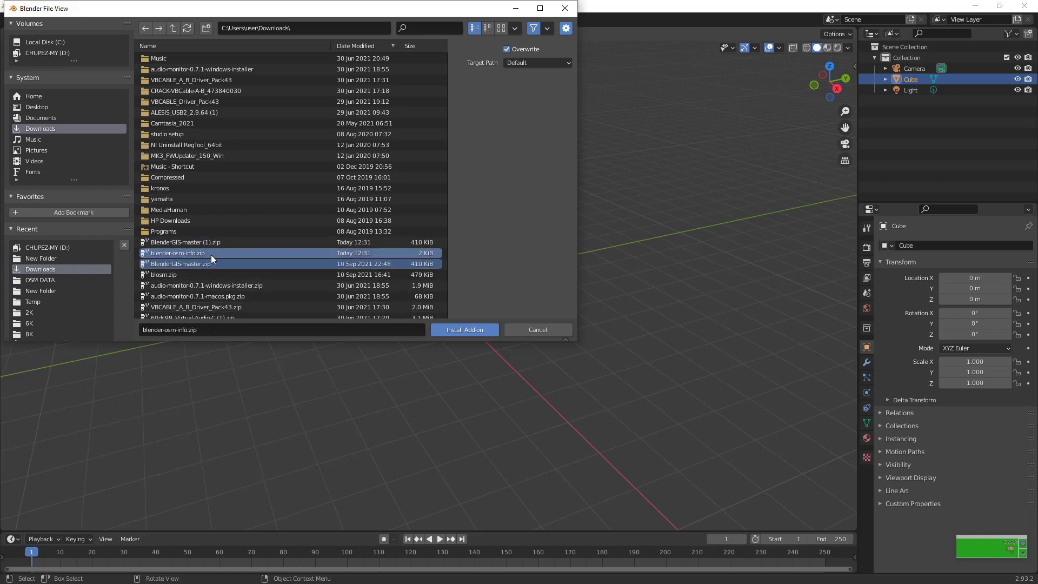
click(481, 329)
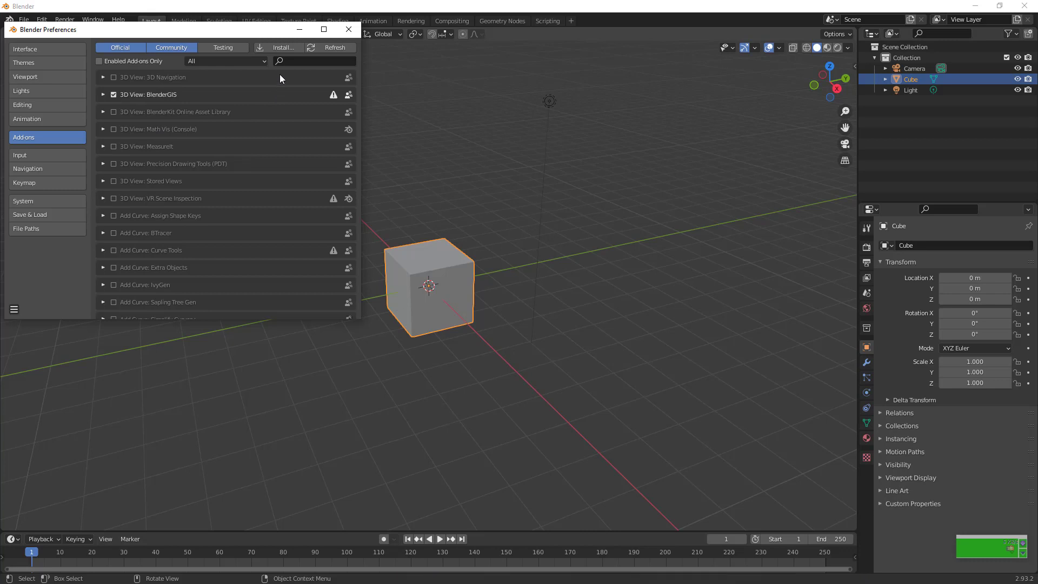
Step: Filter the add-on list by 'blender' and enable Import-Export: blender-osm
click(292, 58)
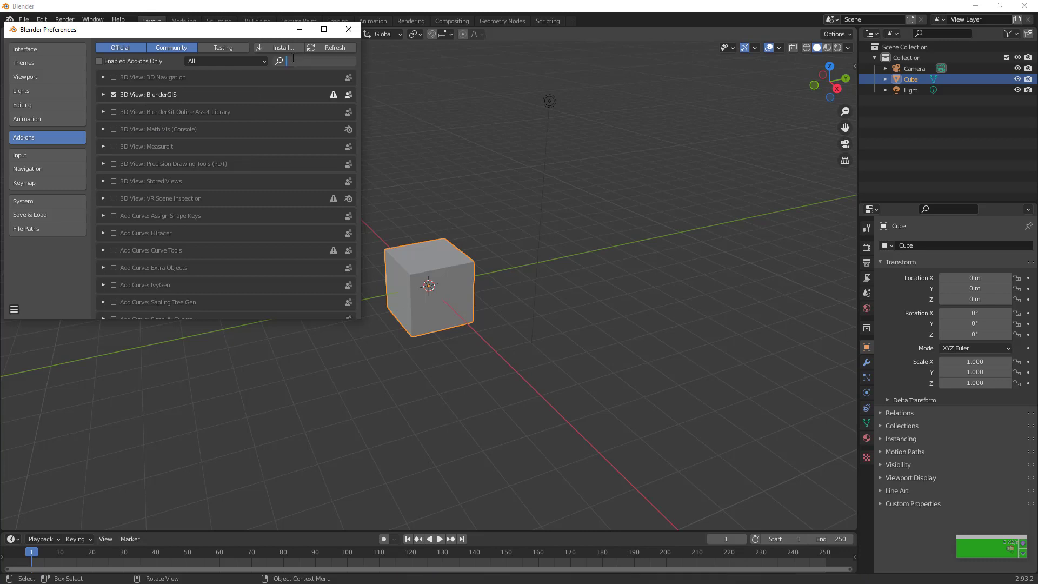
text(blender)
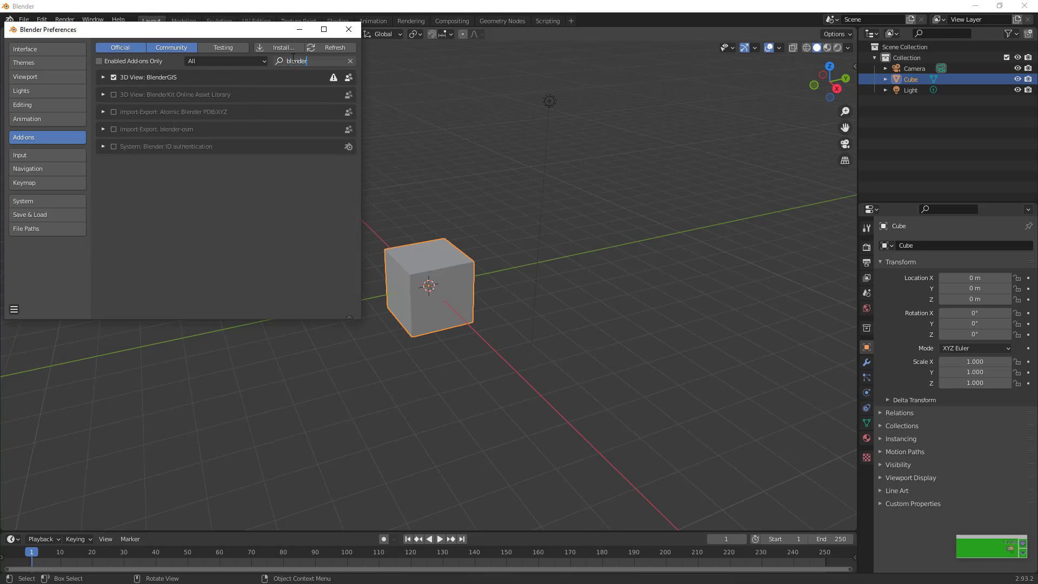
key(Return)
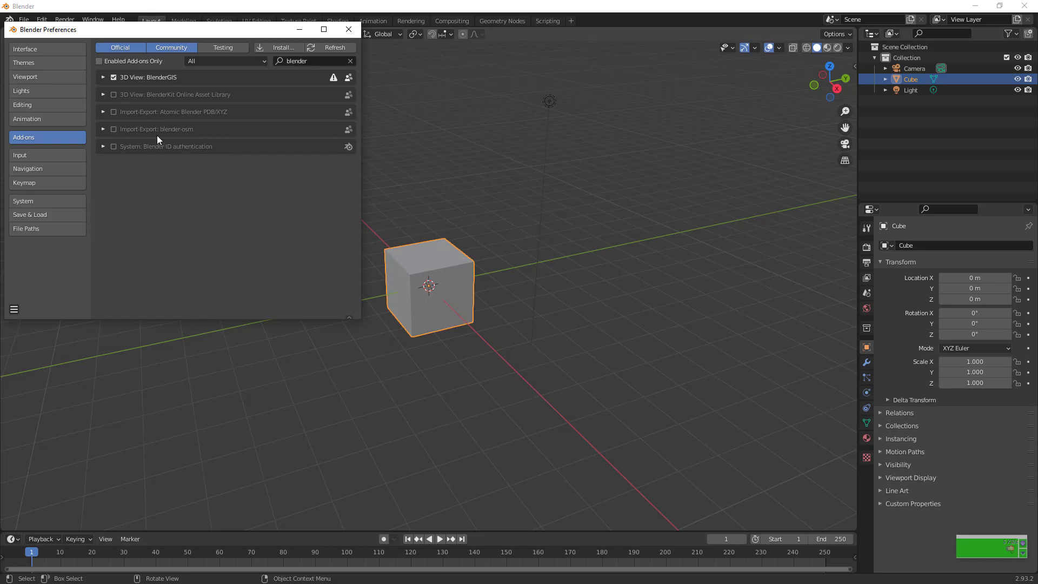
click(115, 130)
Step: Expand BlenderGIS preferences and check its cache folder, New Folder in Videos, without changes
click(102, 77)
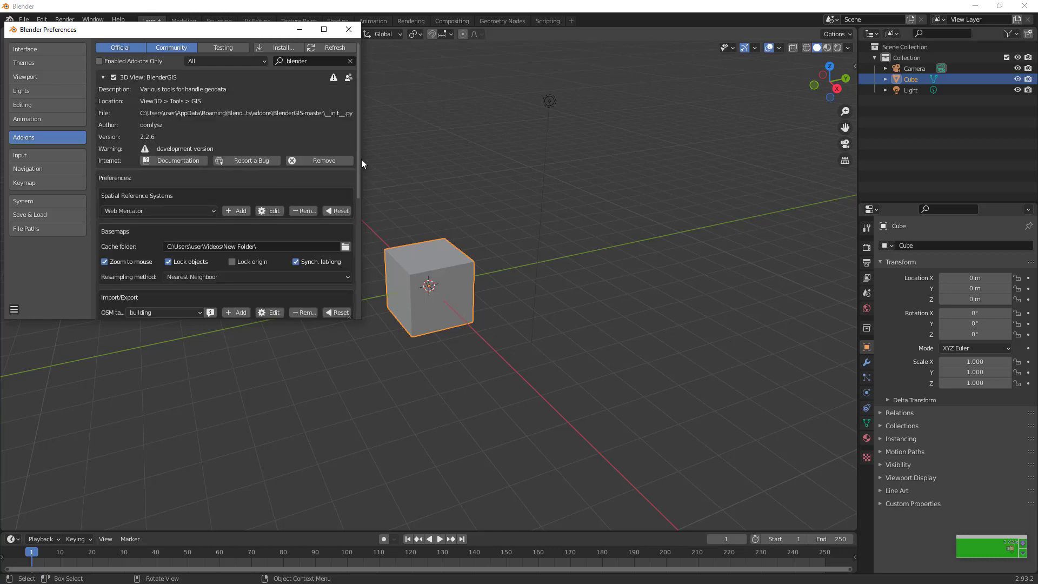
scroll(352, 197, down, 4)
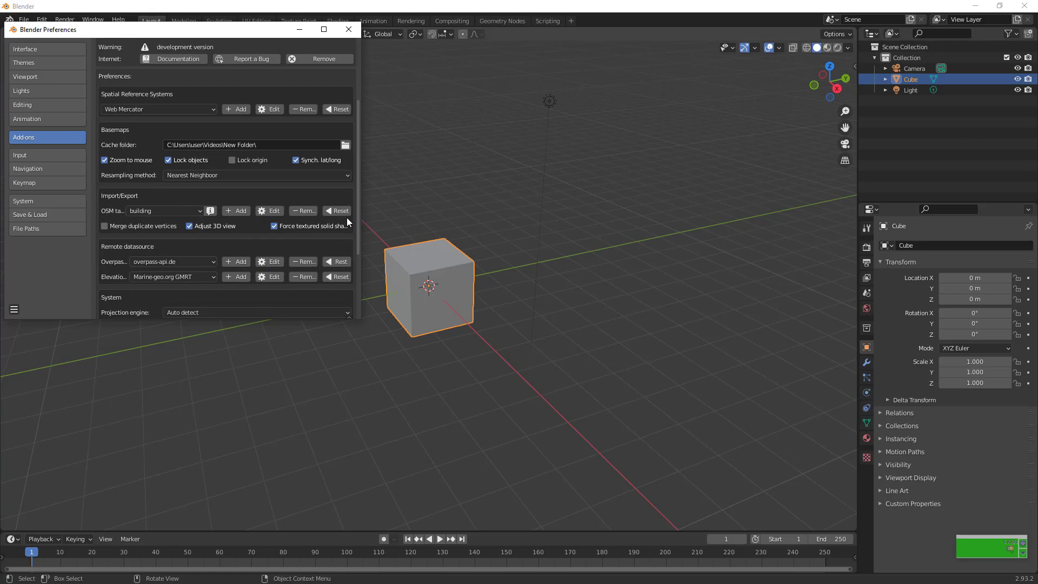
click(345, 145)
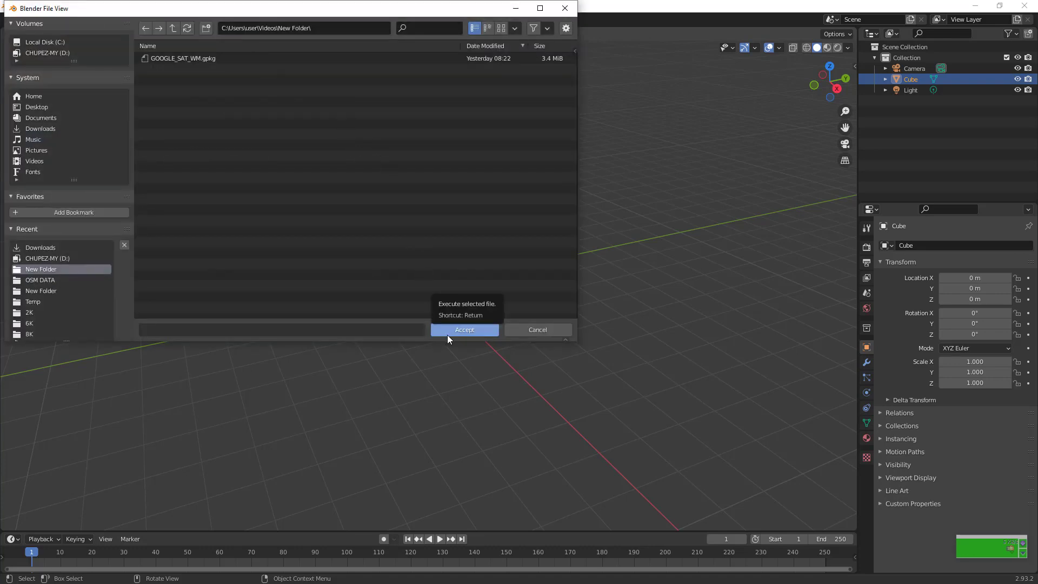
click(565, 8)
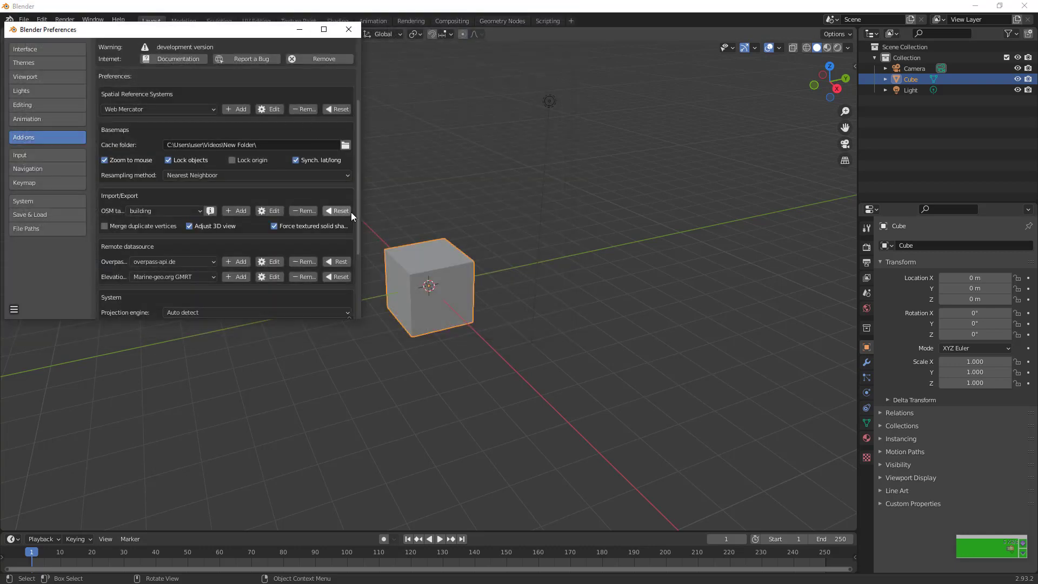
scroll(330, 178, up, 4)
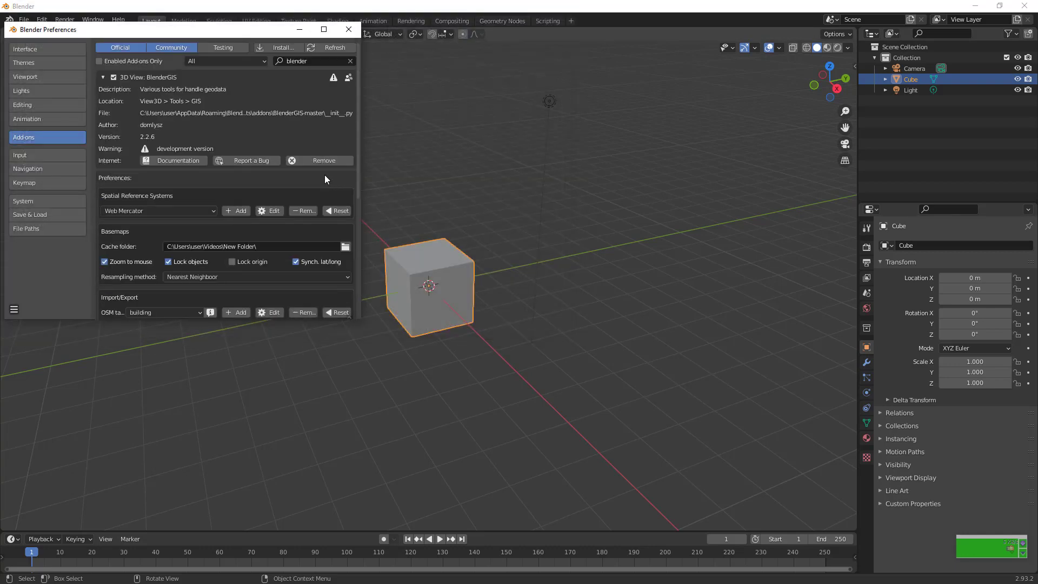
Step: Point blender-osm's download directory to C:\Users\user\Videos\New Folder\, then switch to Firefox
click(102, 78)
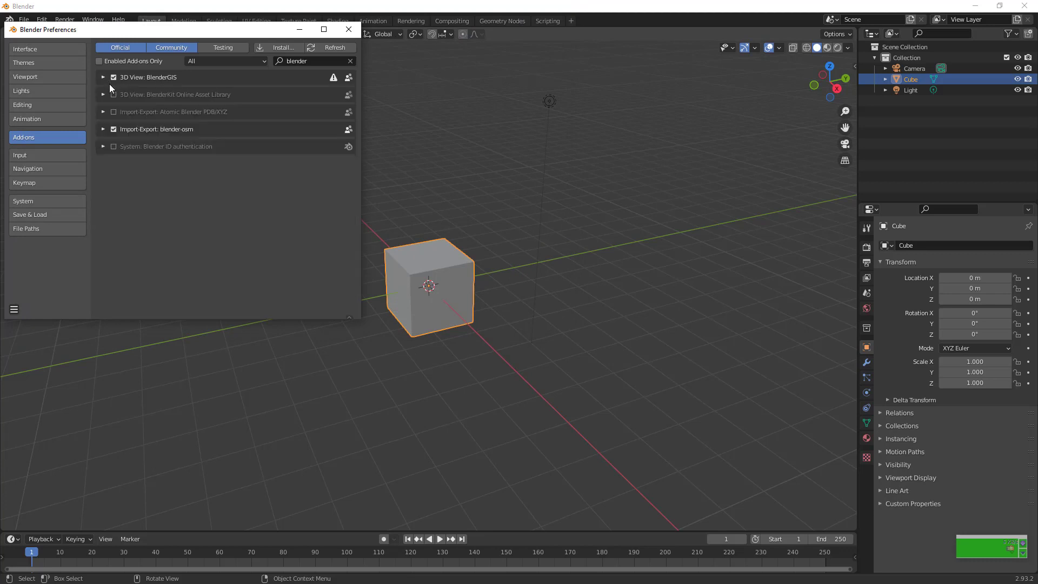
click(104, 129)
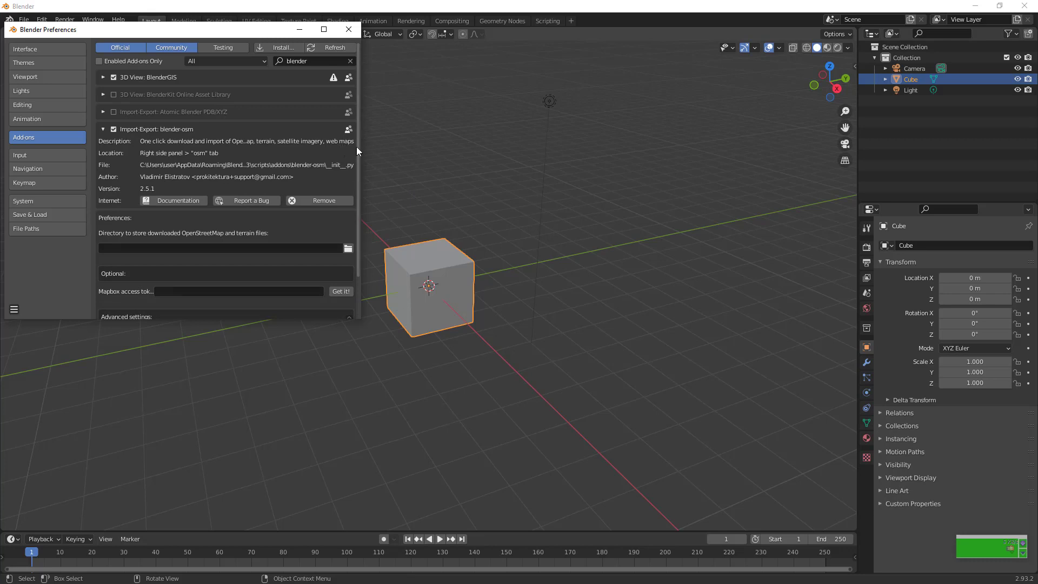
scroll(355, 147, down, 3)
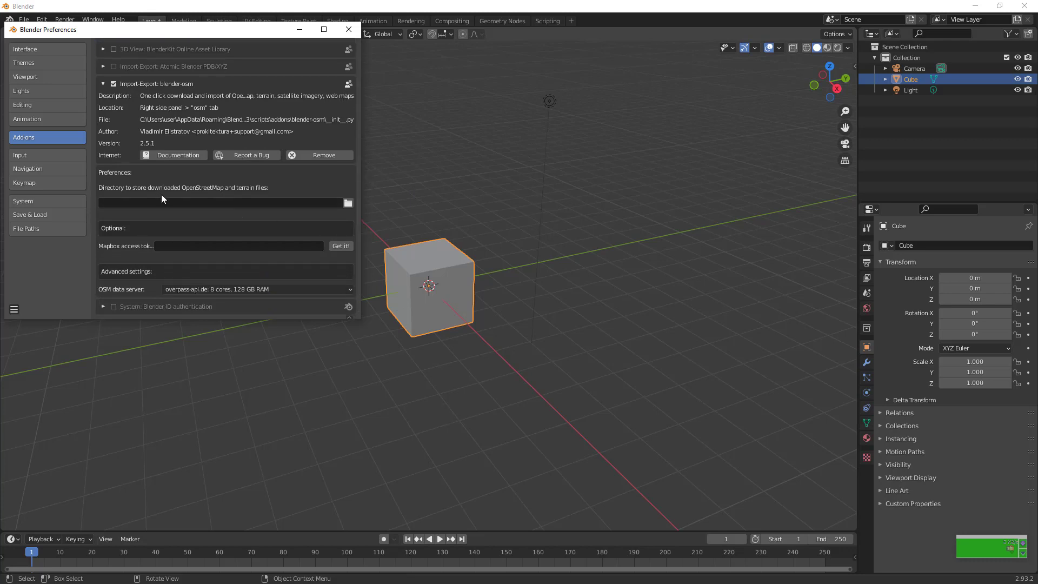
click(318, 203)
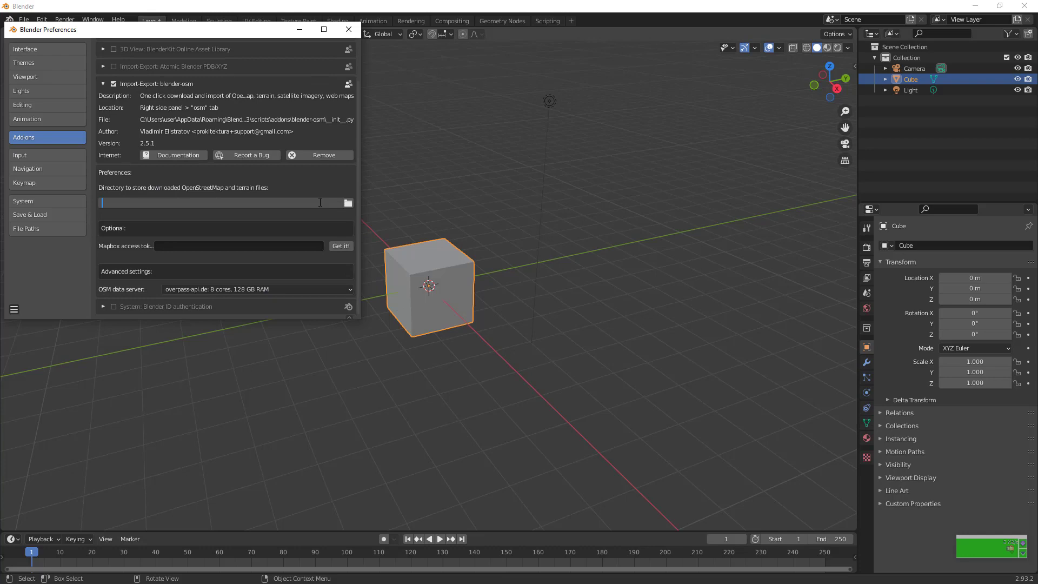
click(348, 202)
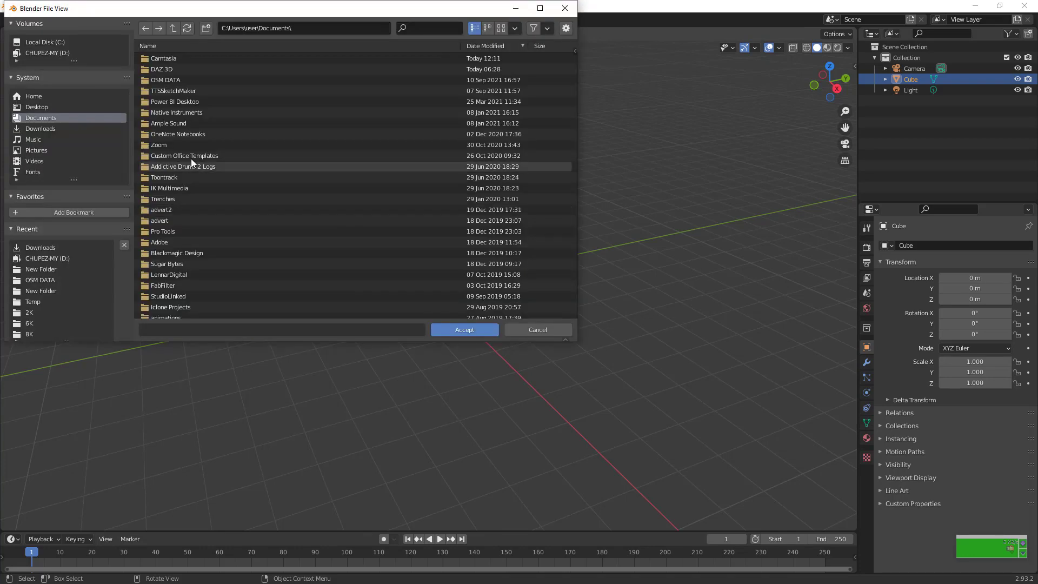
click(57, 268)
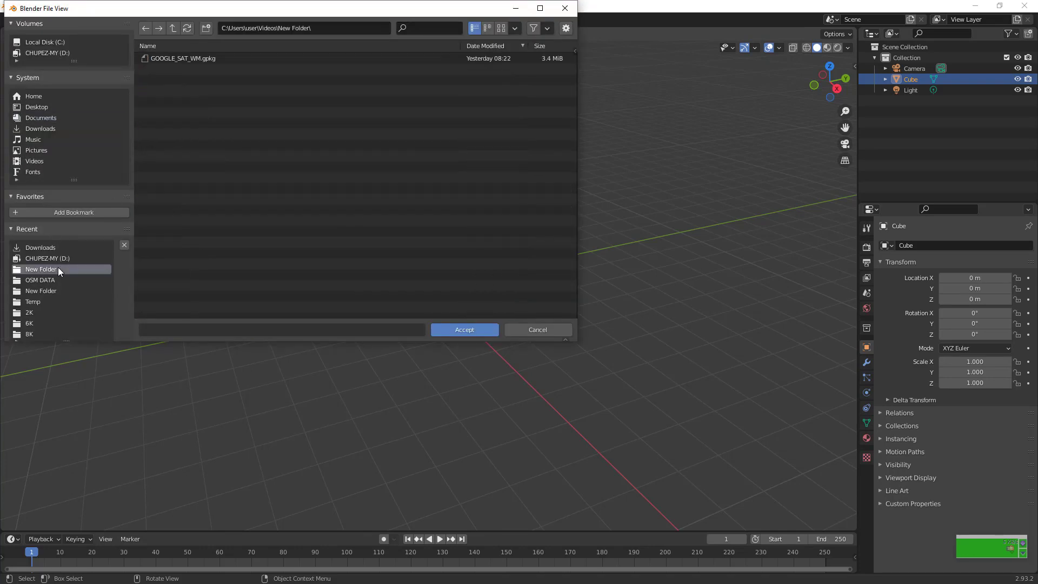
click(455, 330)
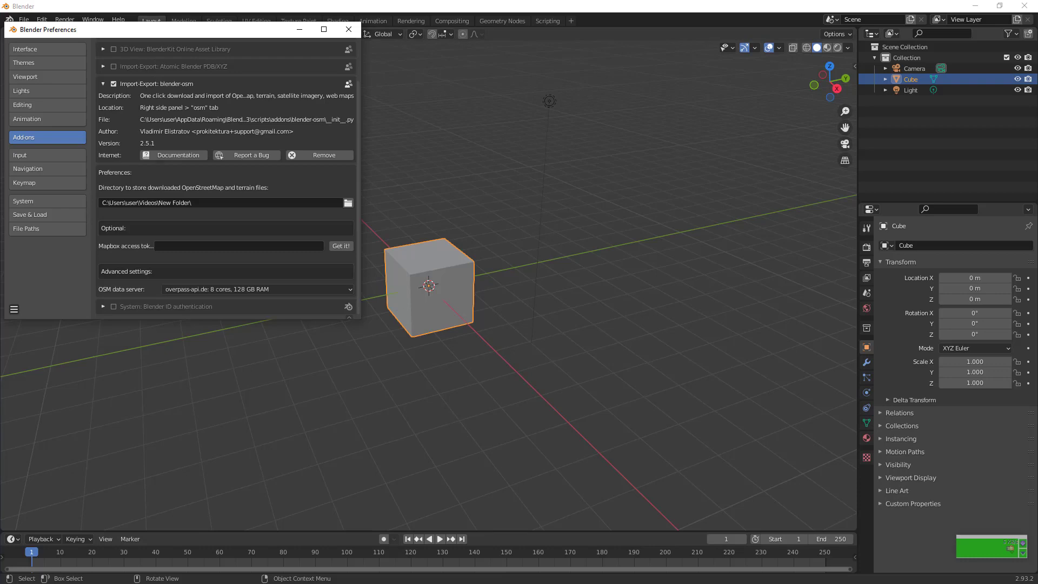
key(super)
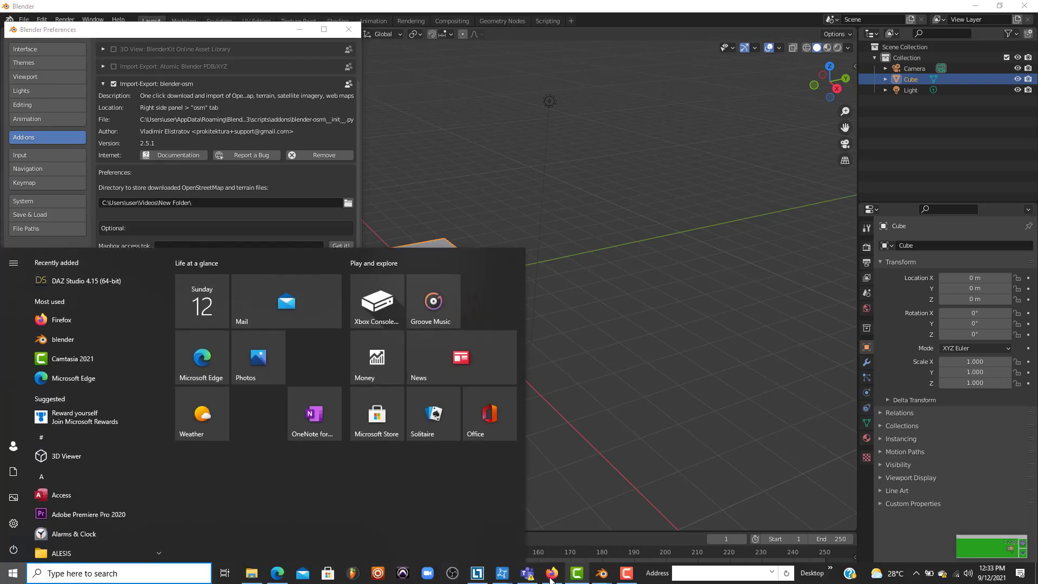
click(551, 574)
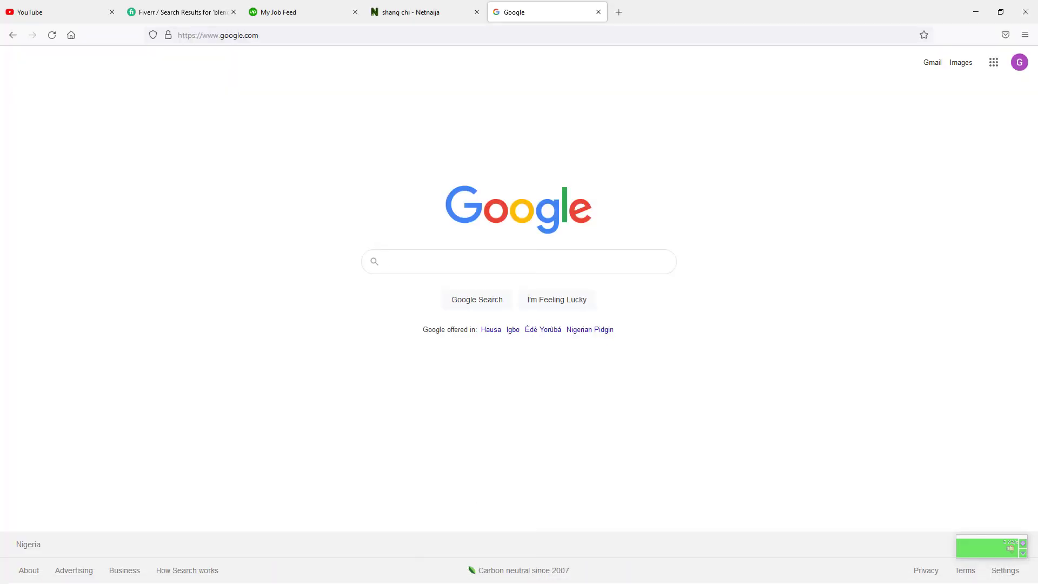
Step: Google 'mapbox', open mapbox.com, and sign in with the account username
text(mapbox)
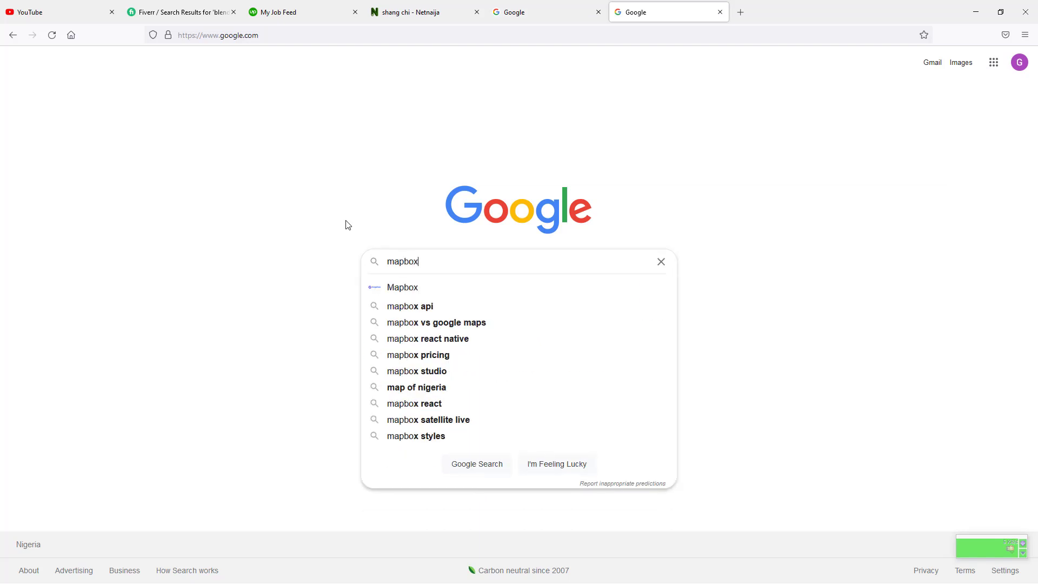
key(Return)
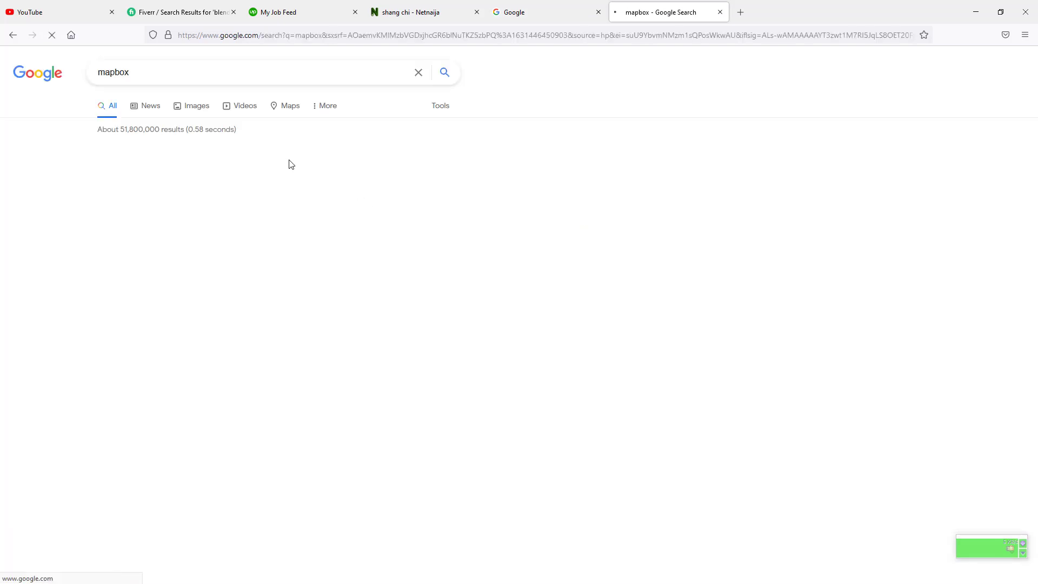
click(161, 227)
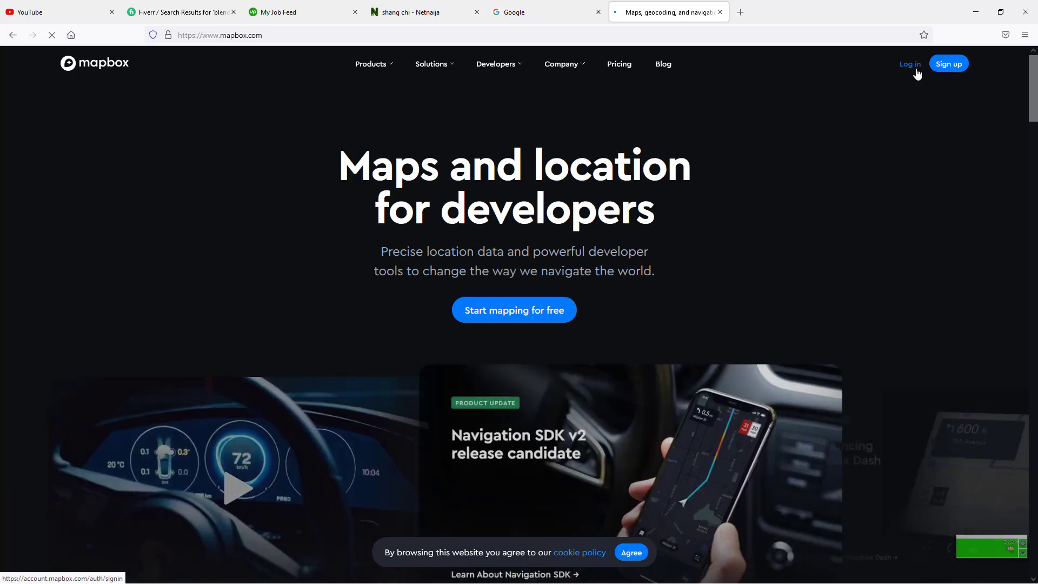
click(910, 64)
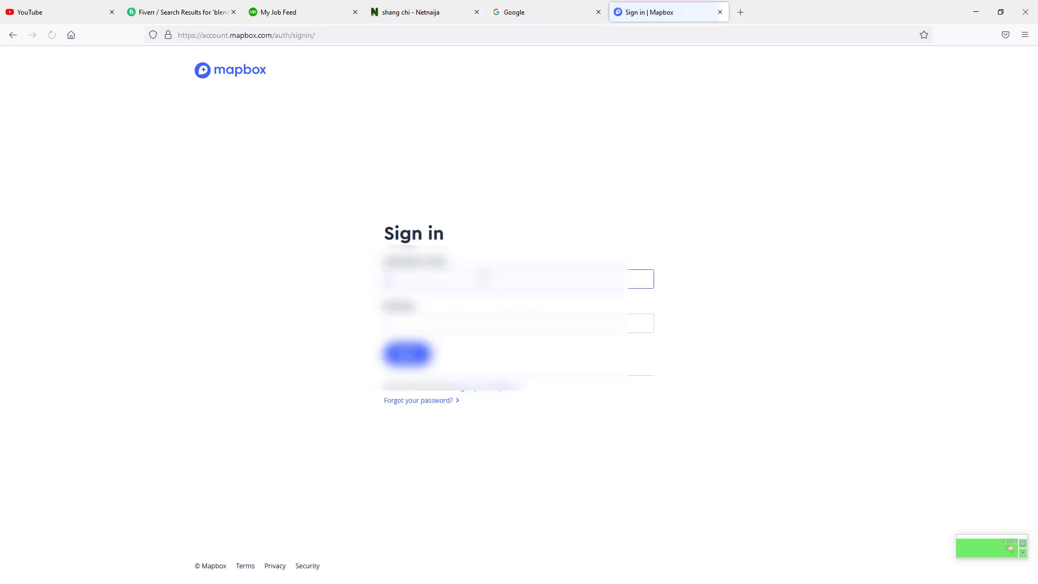
text(rigiblend)
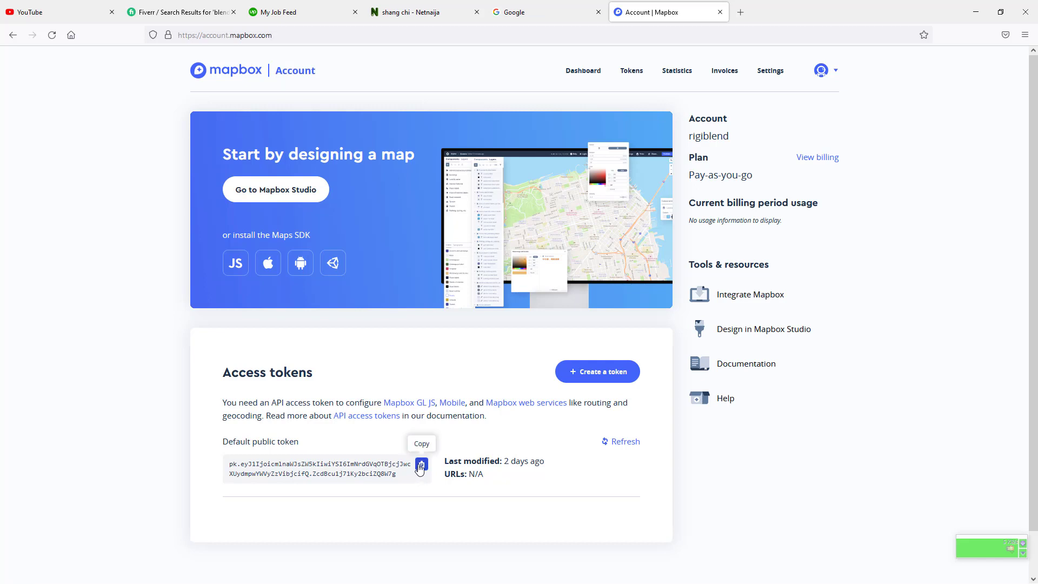
Step: Copy the Mapbox default public access token and return to Blender Preferences
click(420, 465)
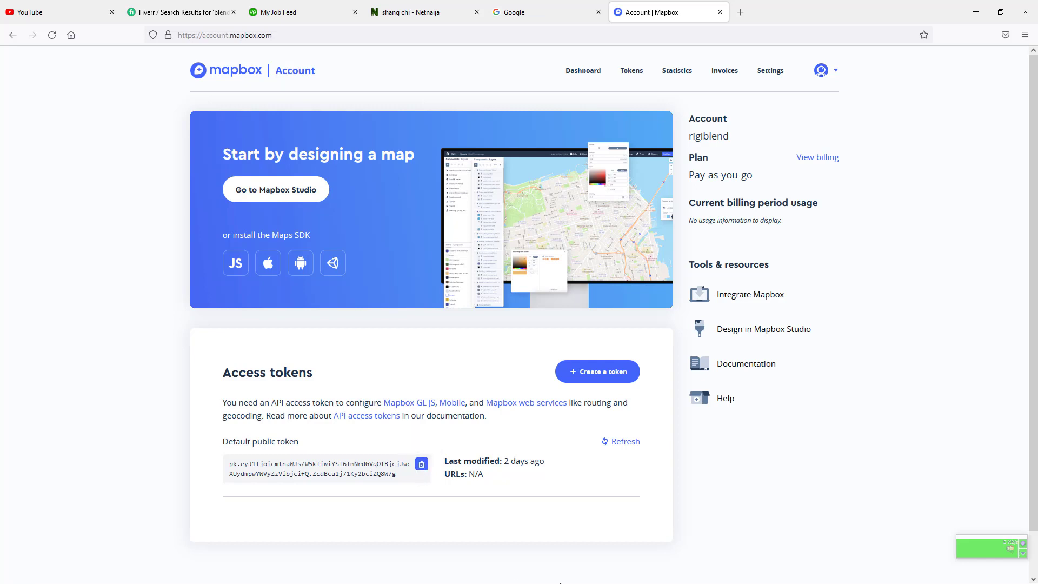
key(super)
mouse_move(601, 572)
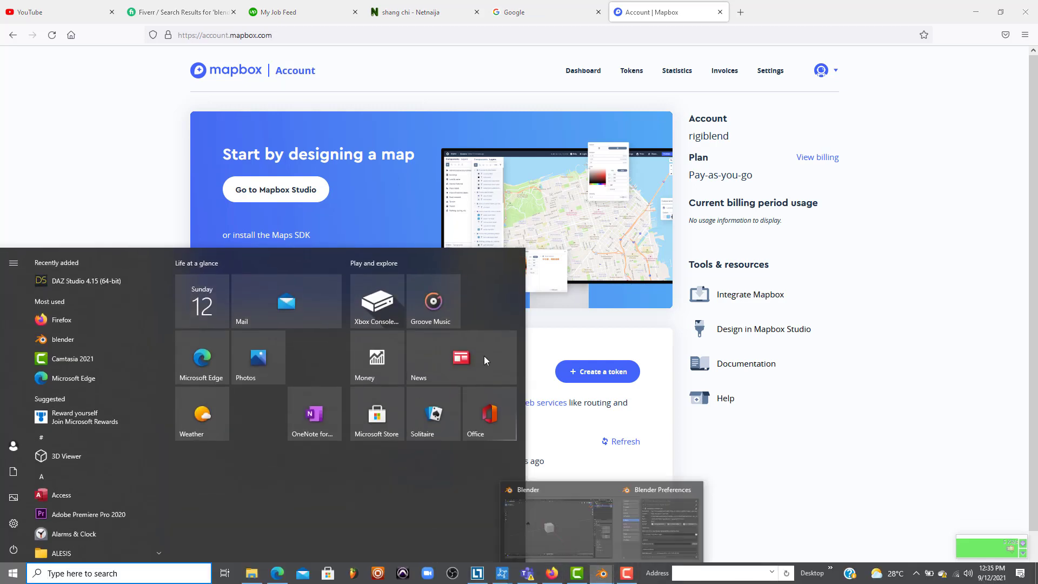
click(660, 521)
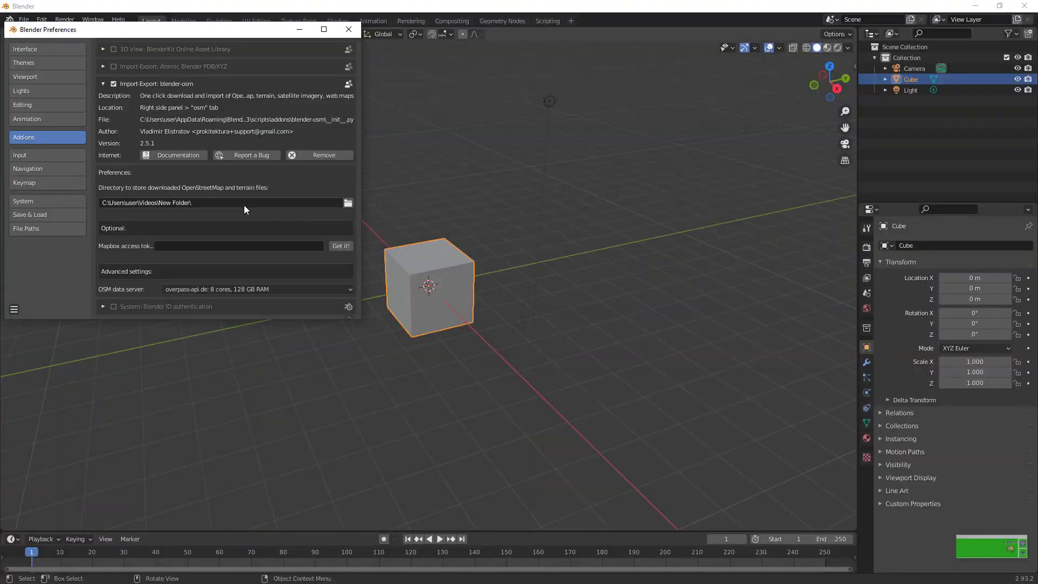
Step: Paste the Mapbox public token into blender-osm's access token field and close Preferences
click(248, 247)
key(ctrl+v)
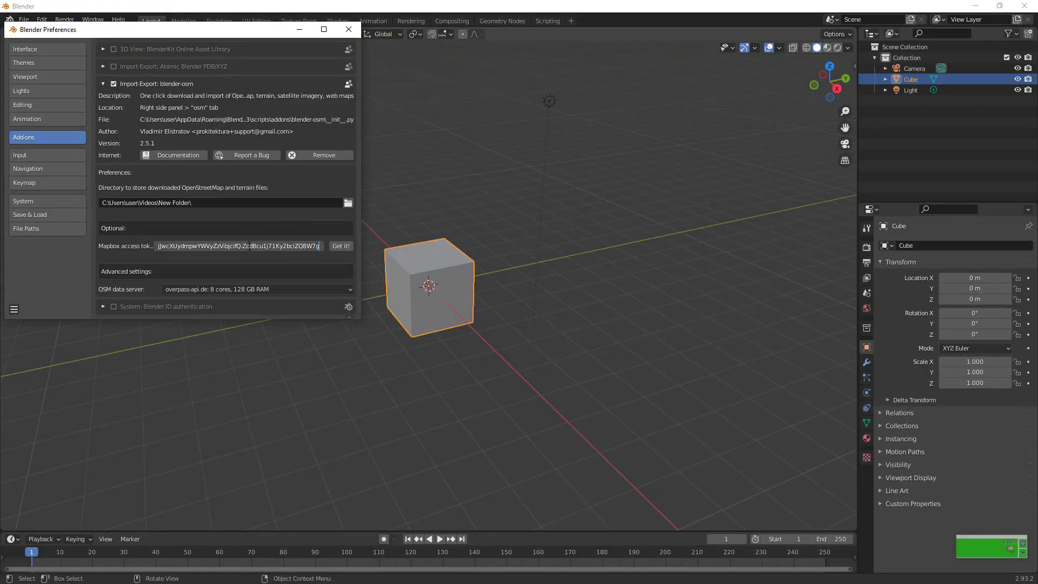
key(Return)
click(341, 246)
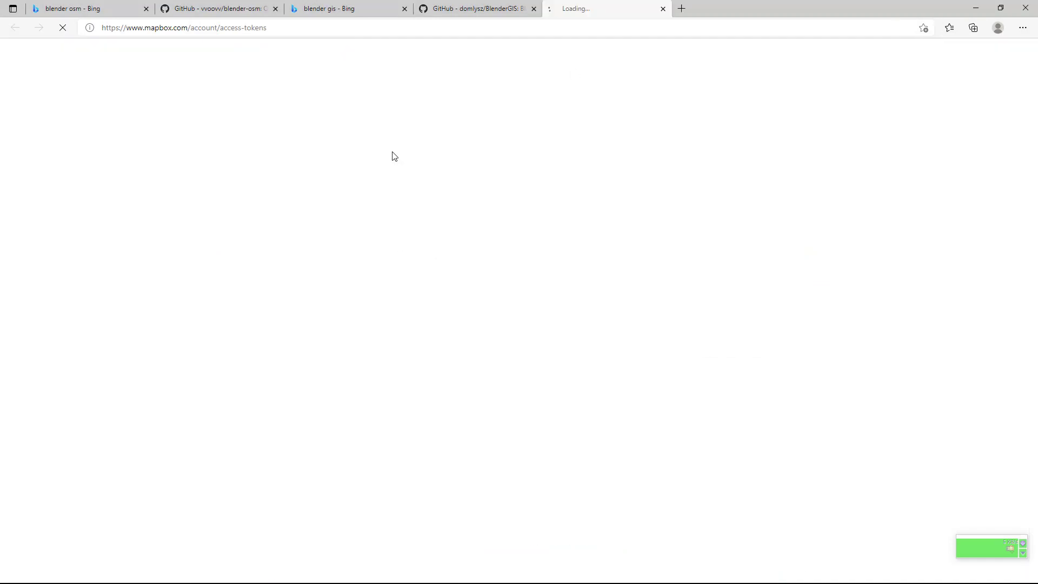
click(663, 9)
click(976, 7)
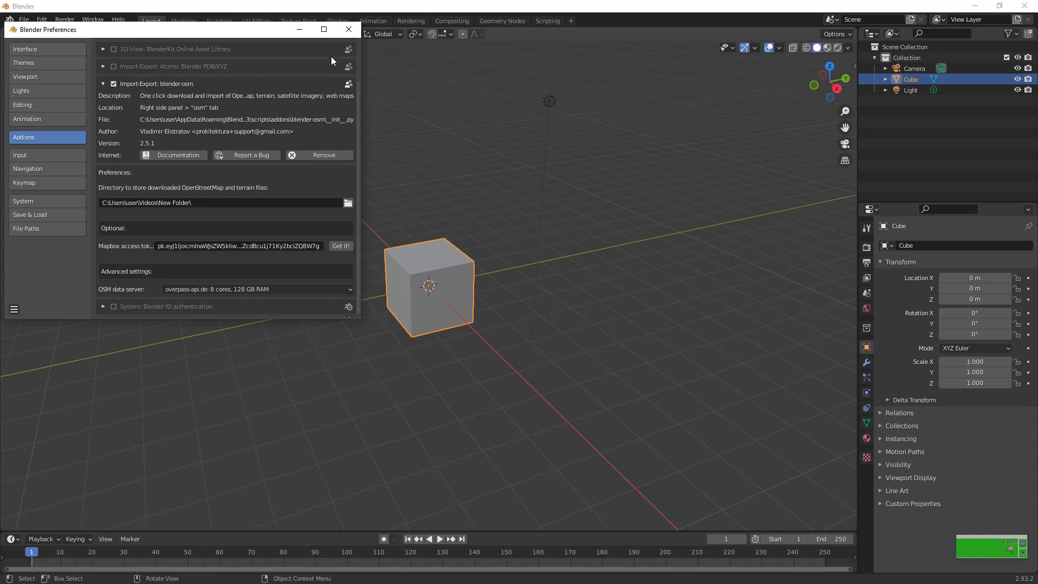
click(348, 29)
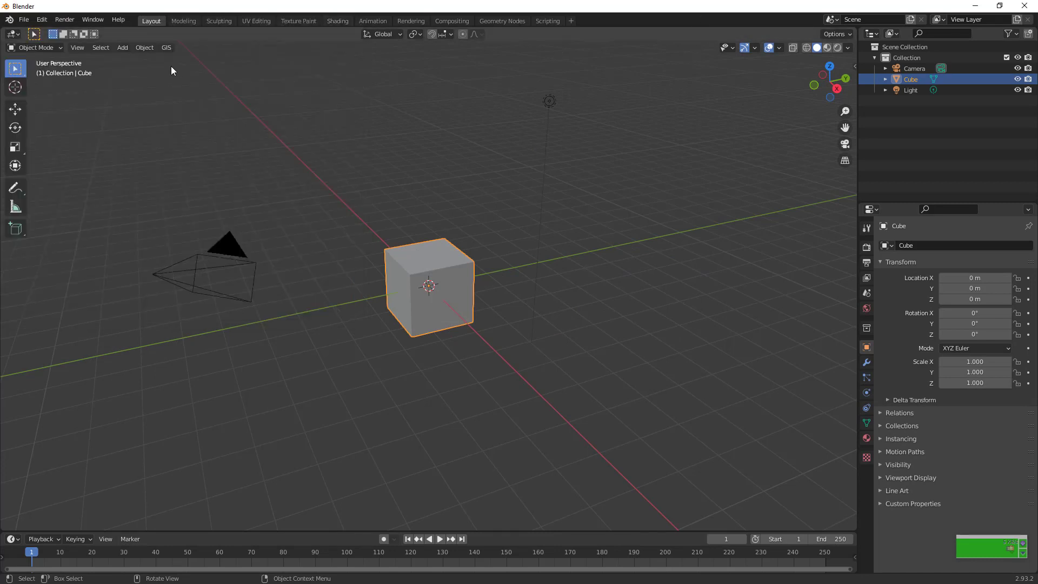
Step: Delete the default camera, light and cube, and add an Esri Aerial basemap via GIS > Web geodata
key(a)
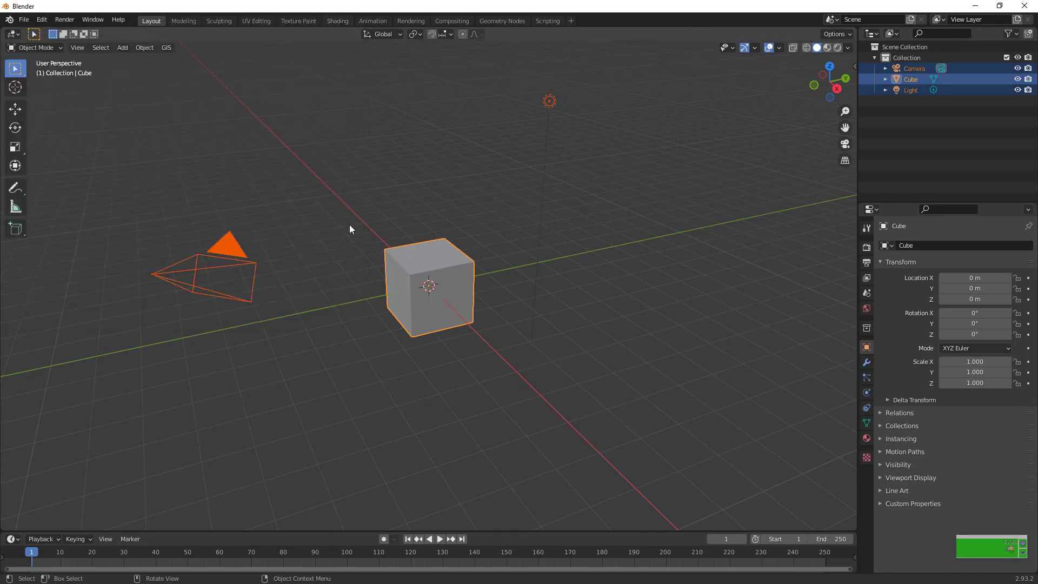
key(Delete)
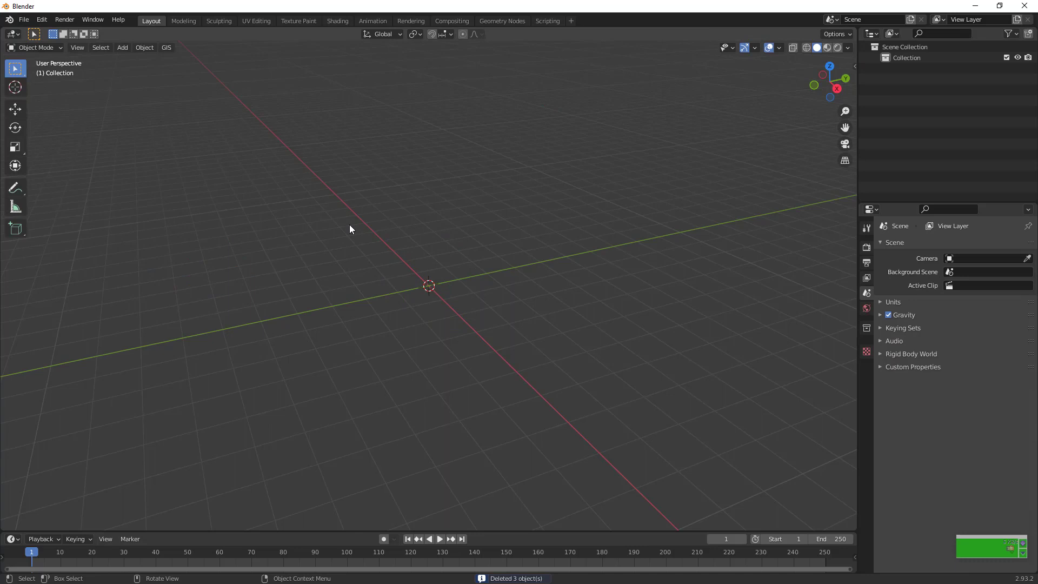
click(166, 47)
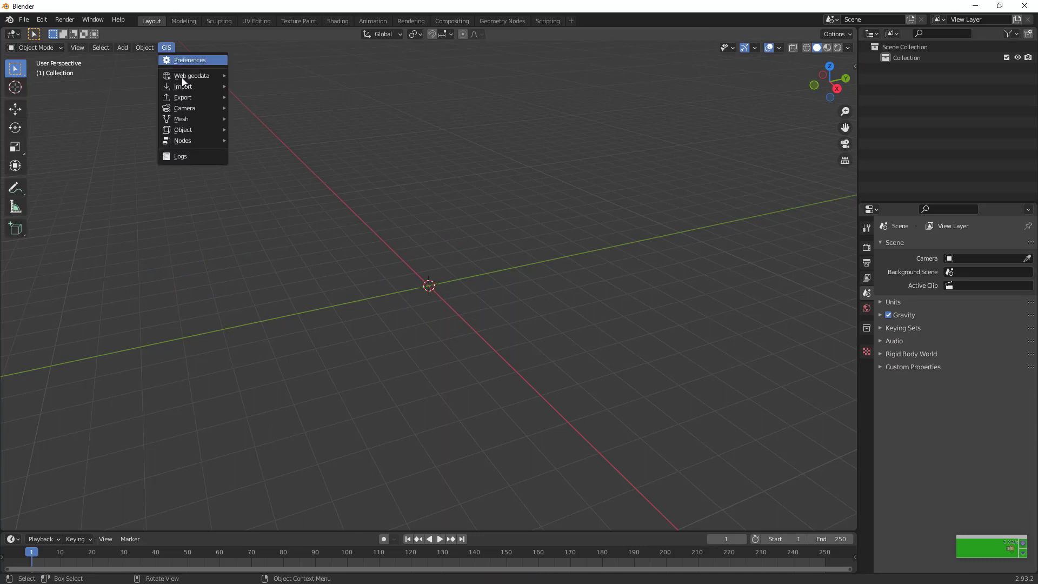
mouse_move(185, 90)
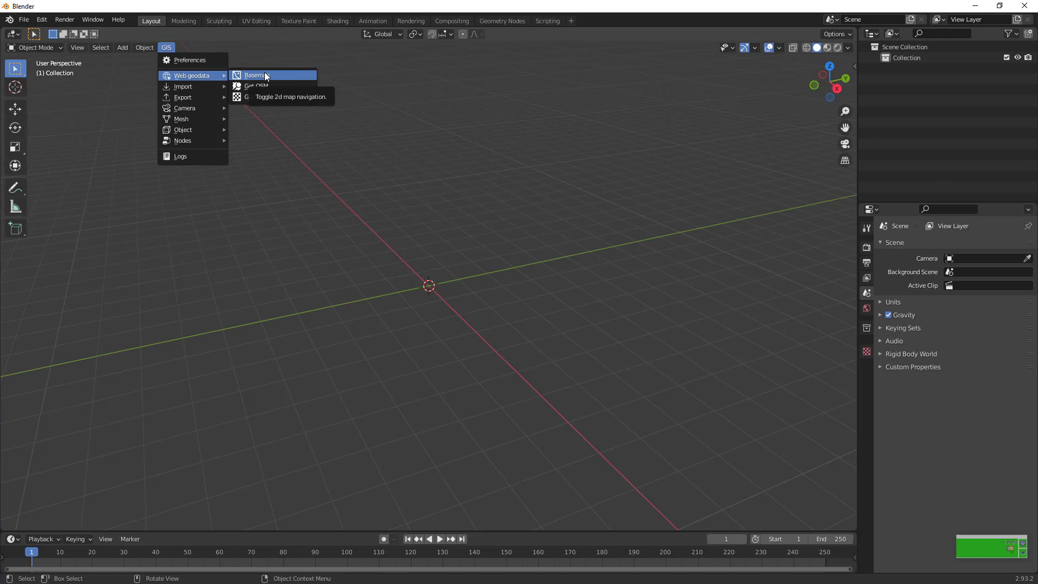
click(265, 76)
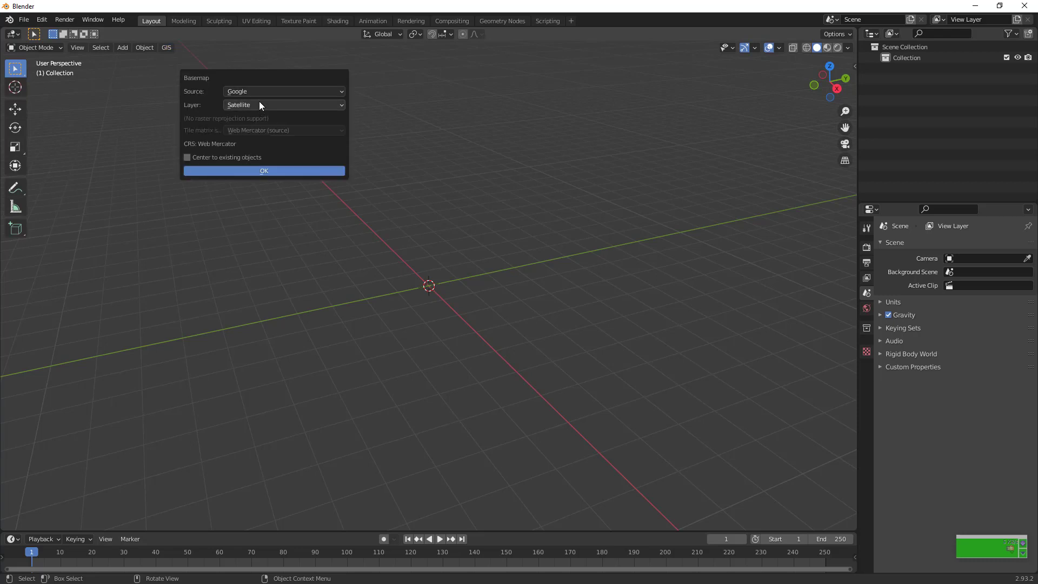
click(254, 92)
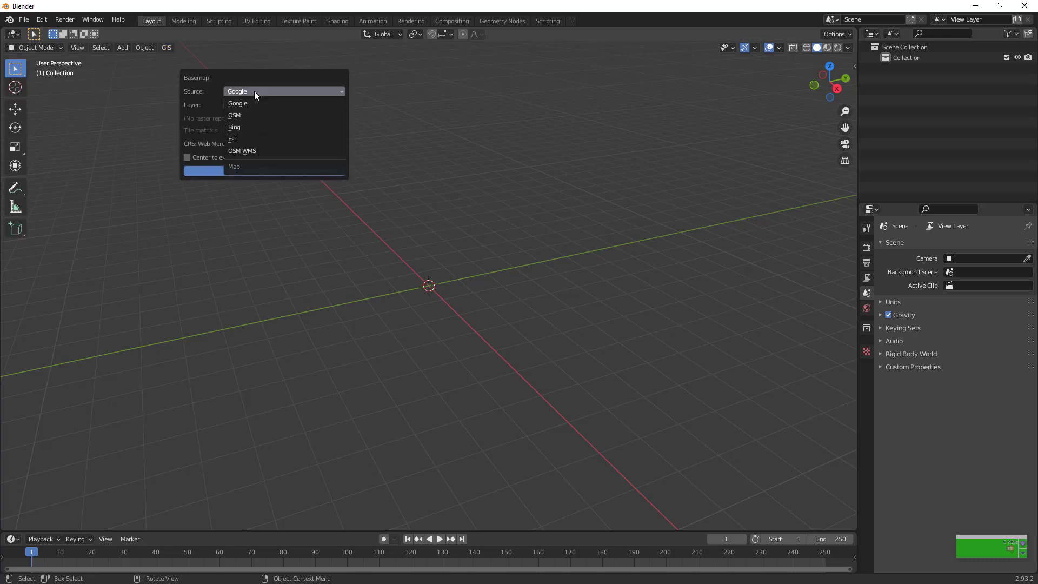
click(248, 138)
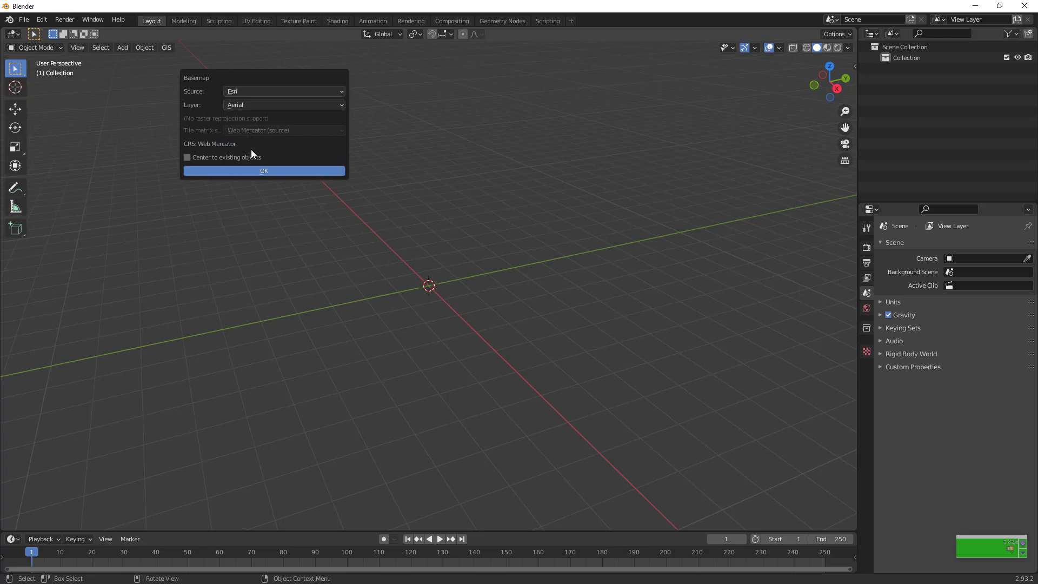
click(261, 104)
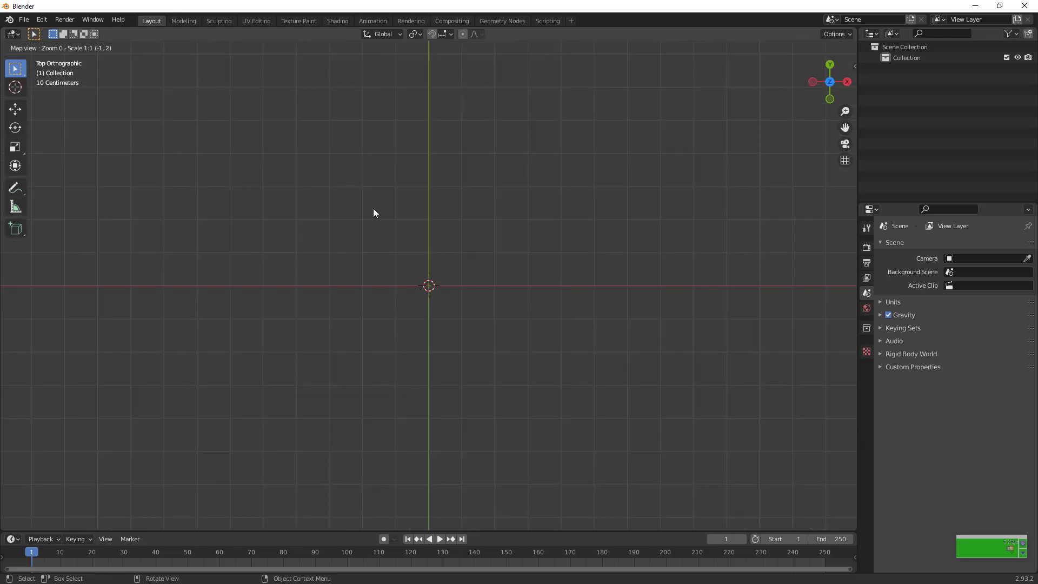
Step: Fly the basemap to 'london' at zoom level 20
key(g)
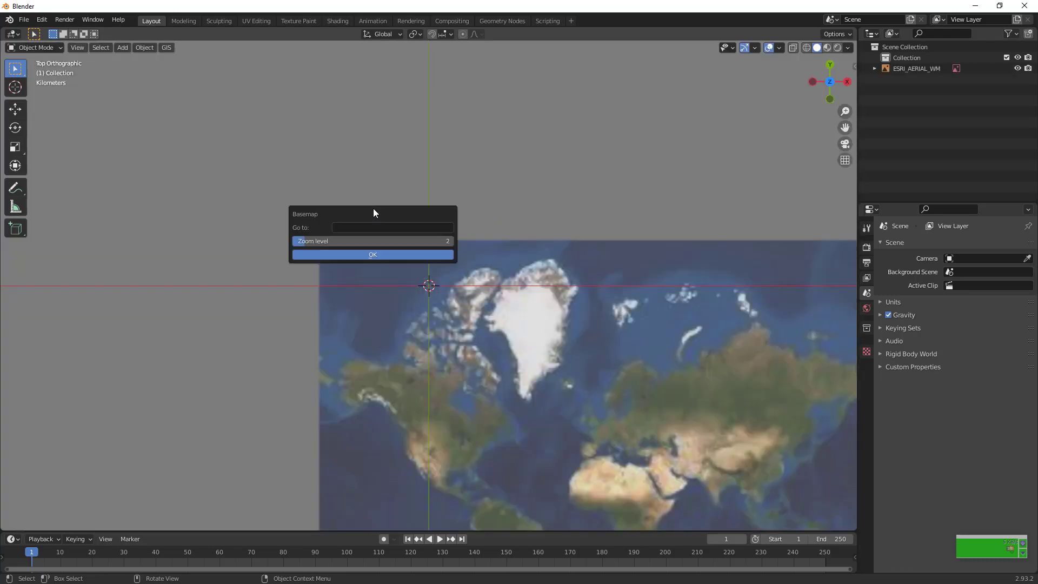
click(382, 228)
text(london)
key(Return)
double_click(382, 241)
text(20)
key(Return)
click(383, 254)
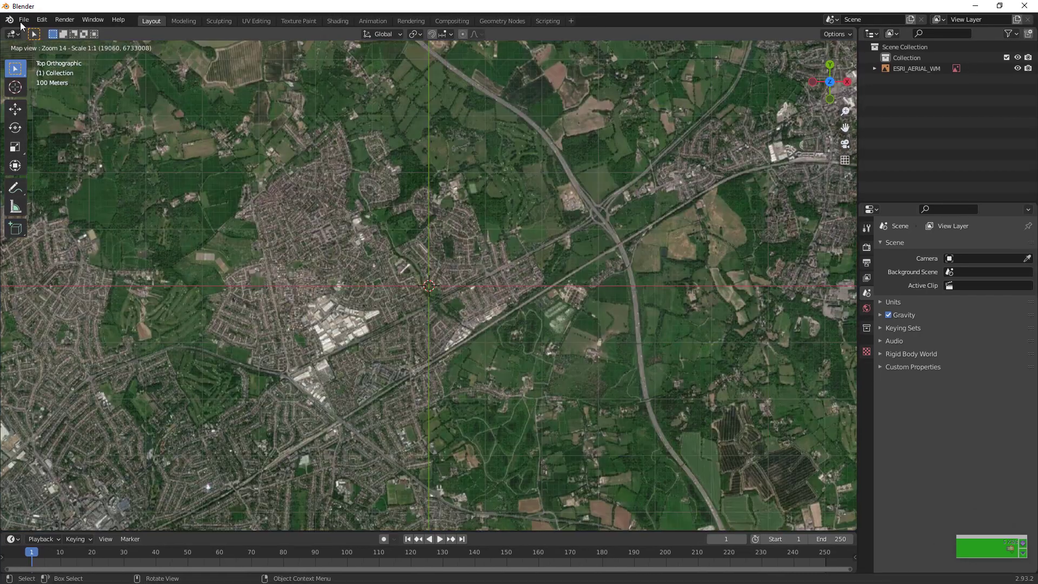
key(Escape)
Step: Add a Web geodata basemap with source Google and layer Satellite
click(166, 47)
mouse_move(192, 74)
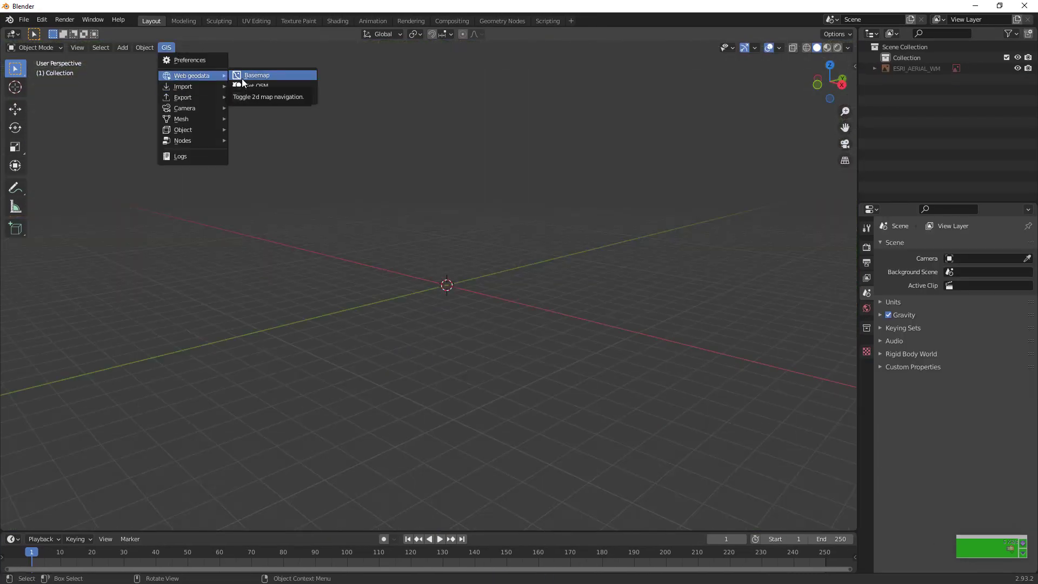
click(242, 79)
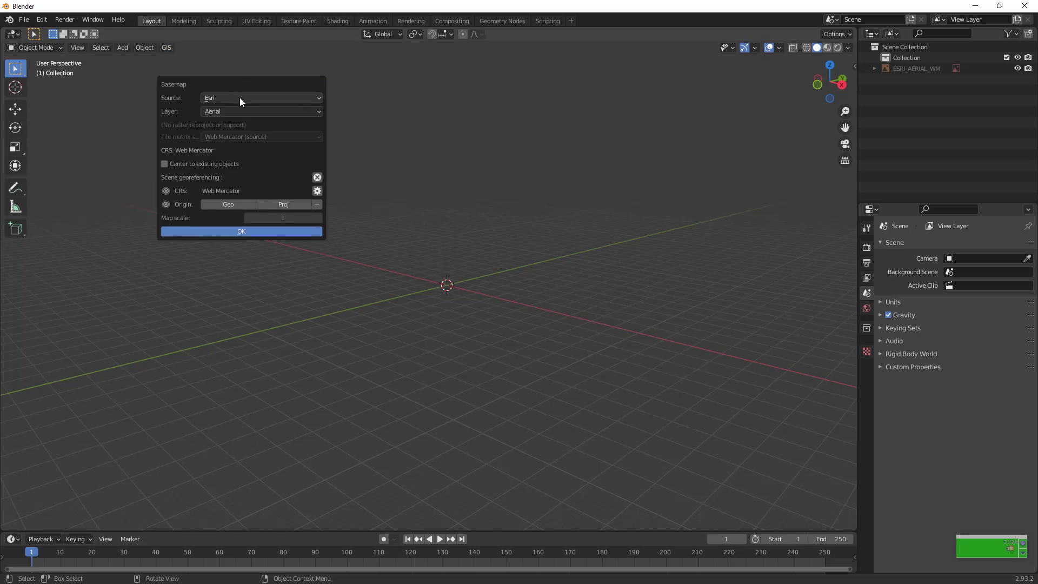
click(239, 98)
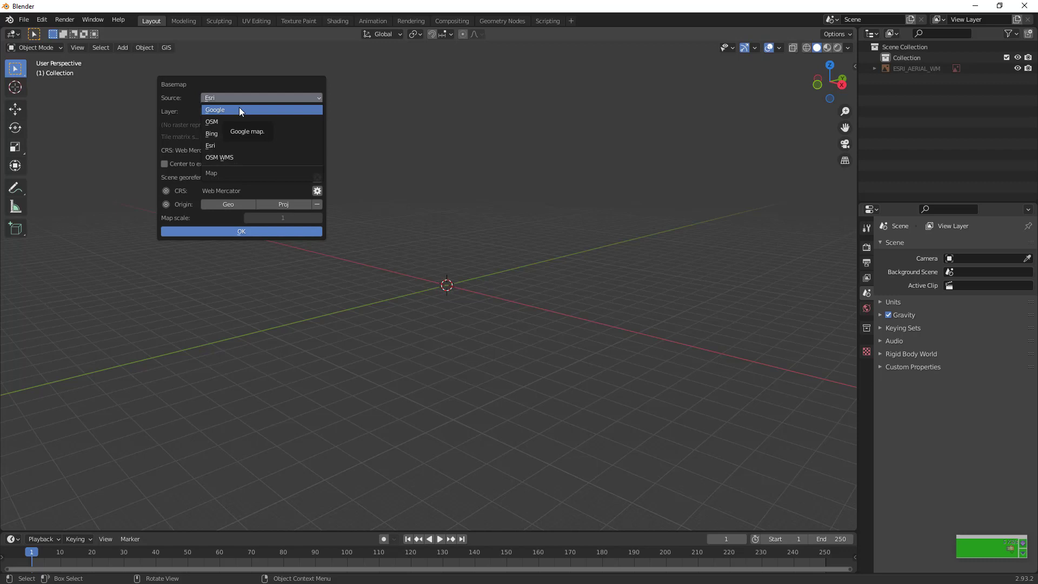
click(241, 111)
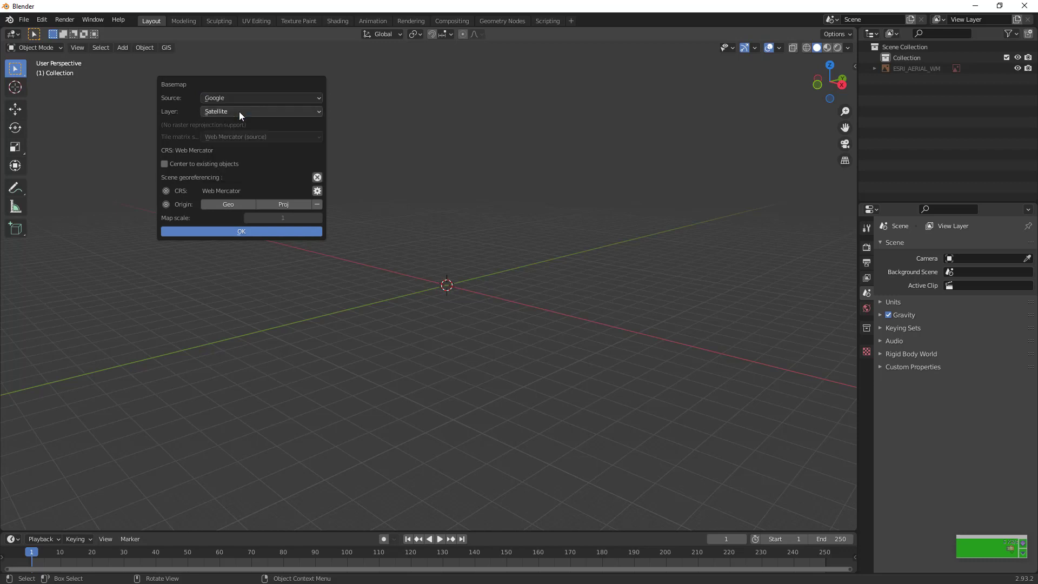
click(239, 112)
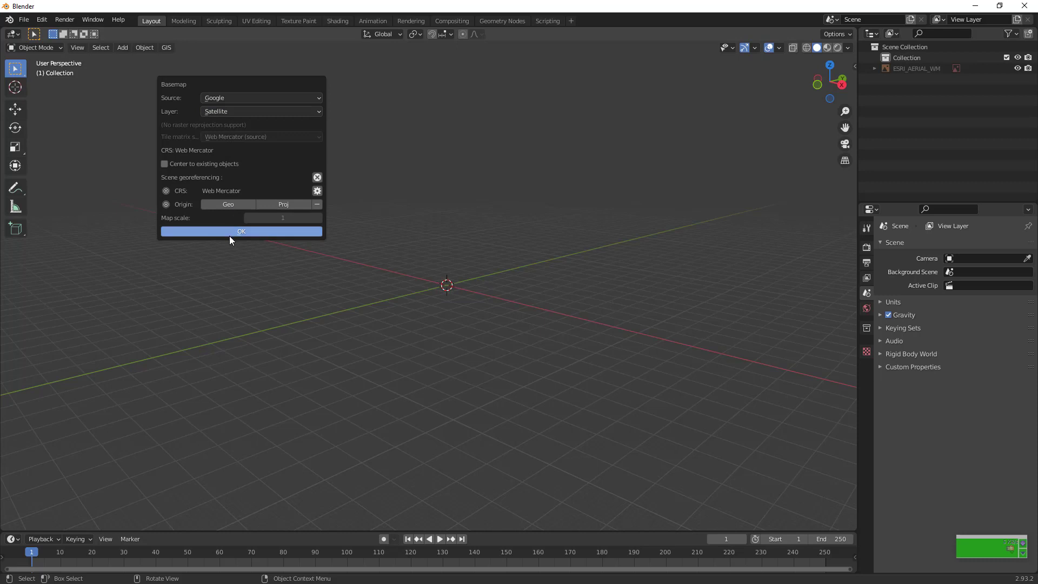
click(229, 236)
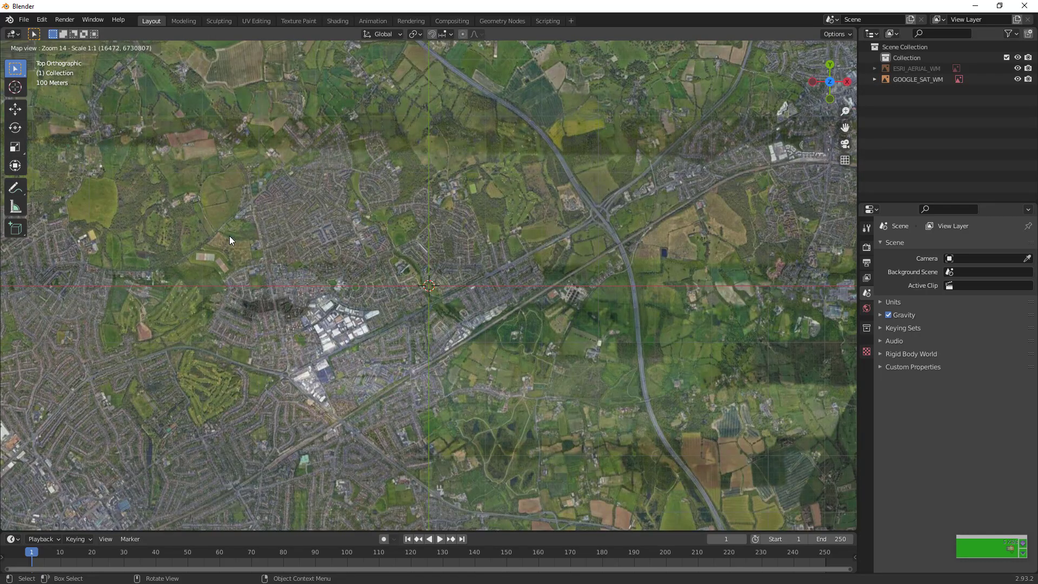
scroll(348, 151, down, 5)
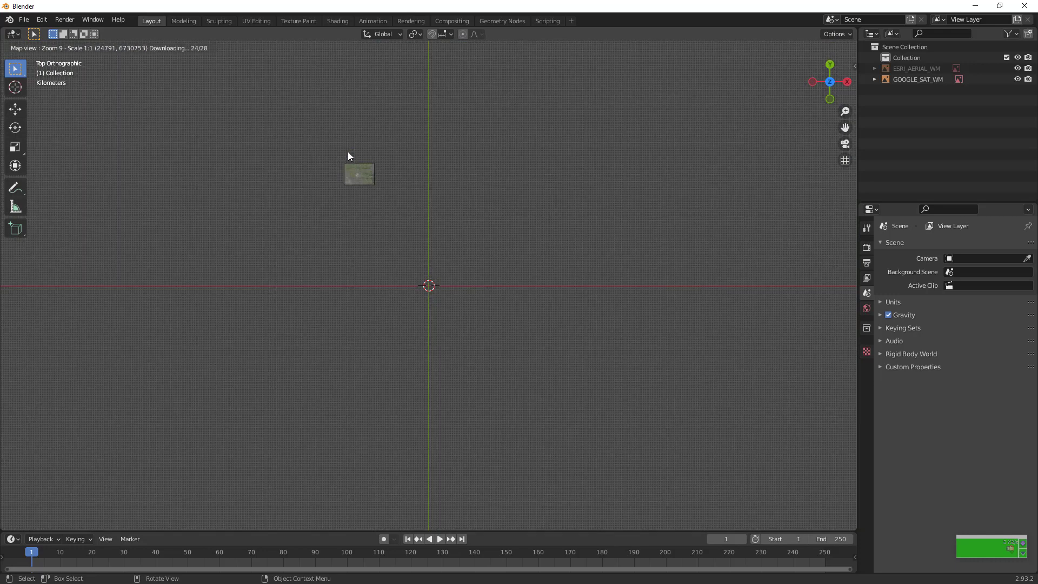
Step: Zoom the satellite map out to the whole world at zoom 1, then open the Go to search
scroll(348, 151, up, 3)
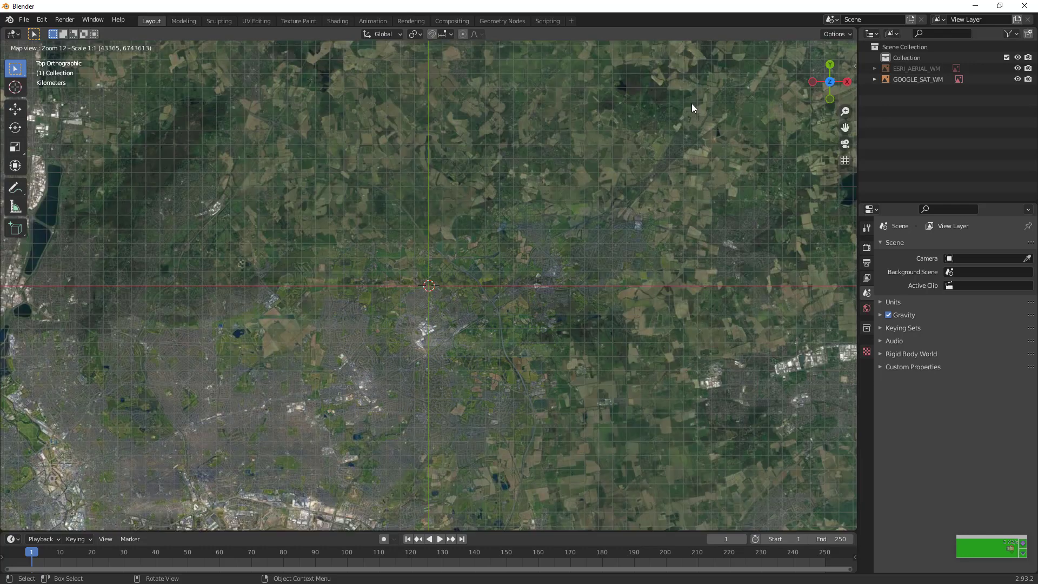
scroll(692, 106, down, 11)
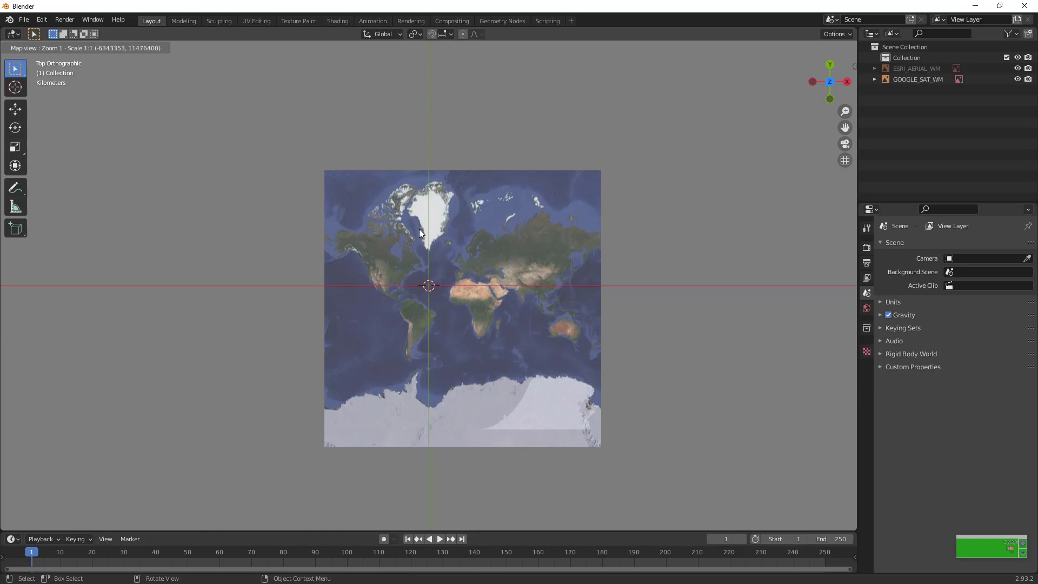
key(g)
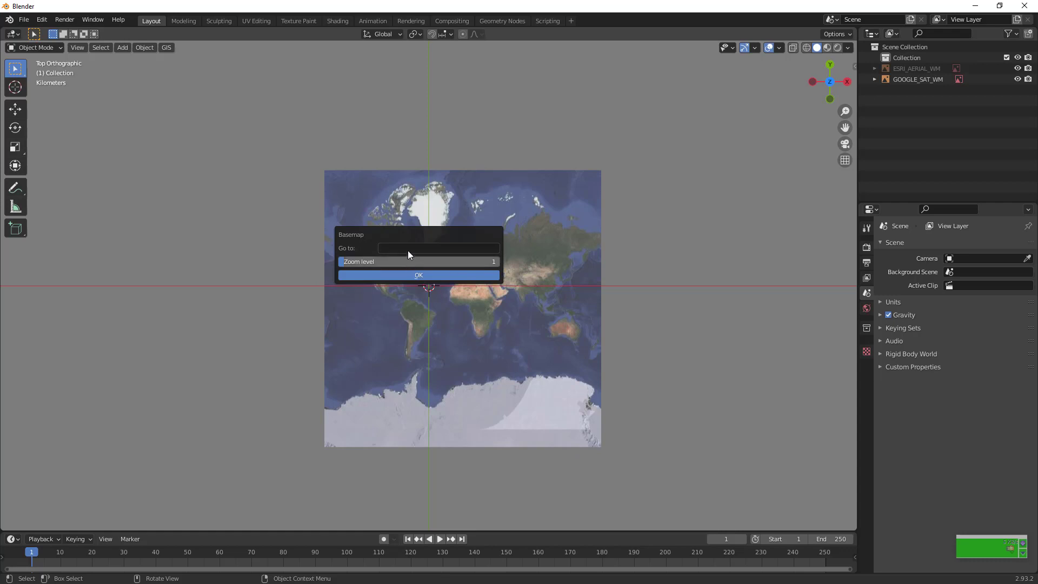
Step: Send the Google Satellite basemap to 'New York' at zoom level 20
click(408, 249)
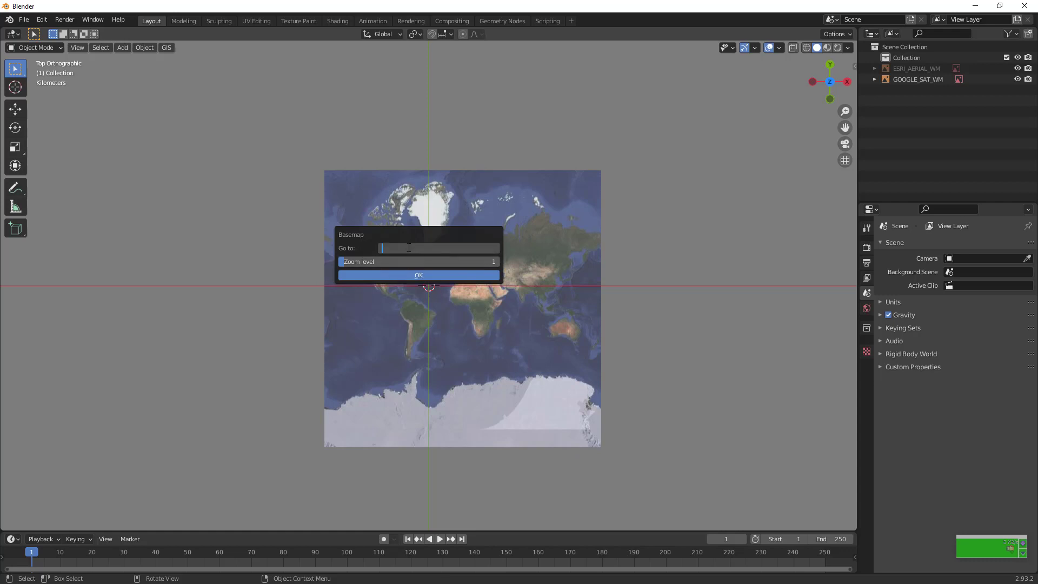
text(New York)
click(394, 264)
click(394, 264)
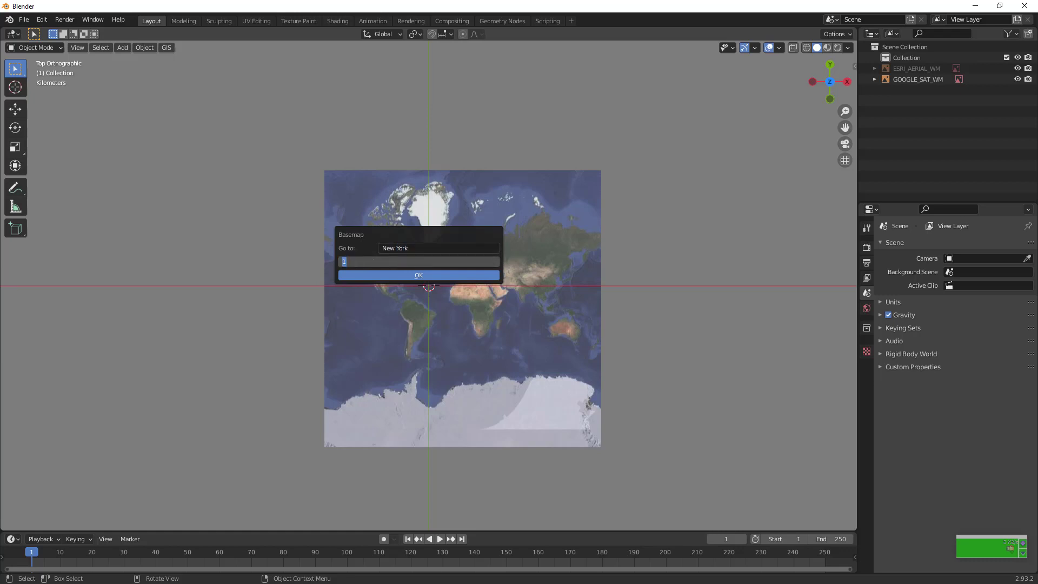
text(20)
key(Return)
click(390, 274)
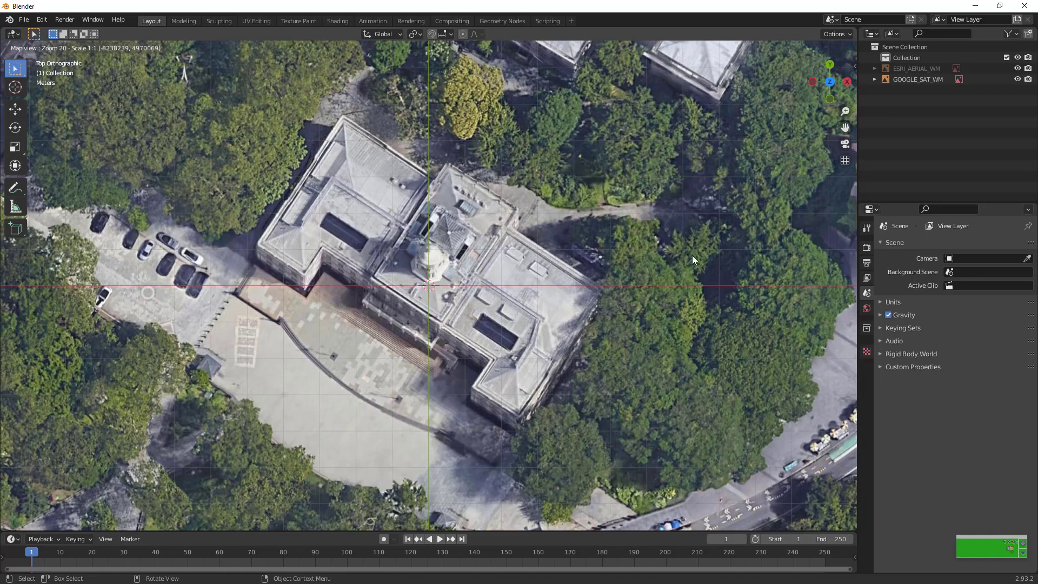
Step: Zoom and pan the satellite map to frame the lower Manhattan waterfront
scroll(691, 255, down, 1)
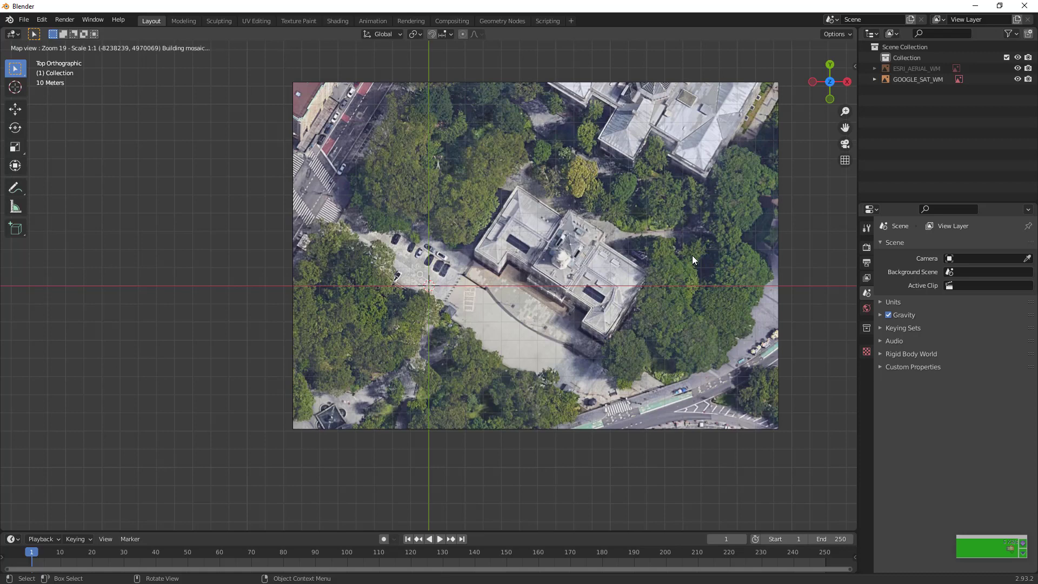
scroll(691, 255, down, 1)
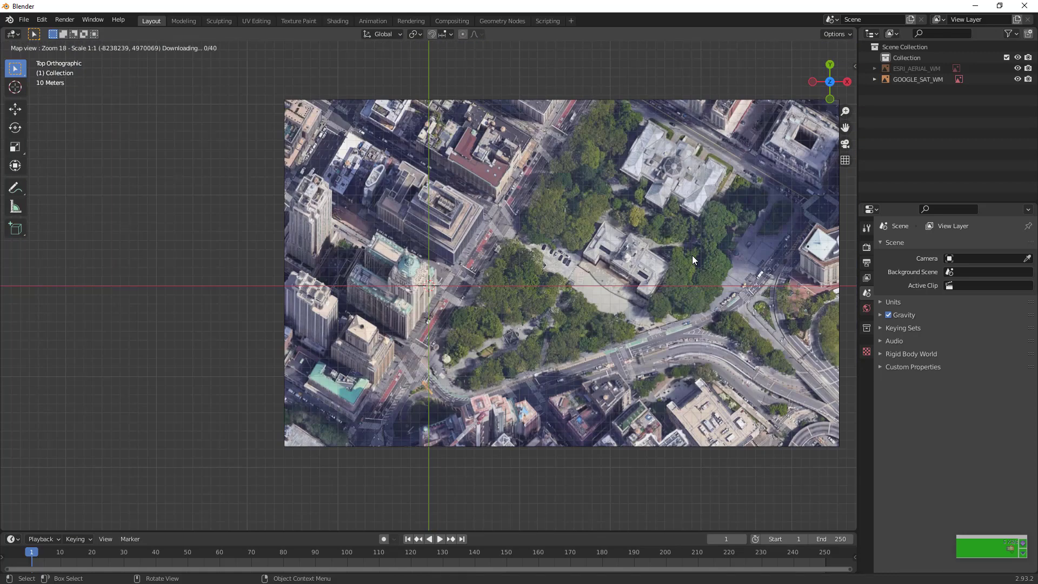
scroll(692, 255, down, 2)
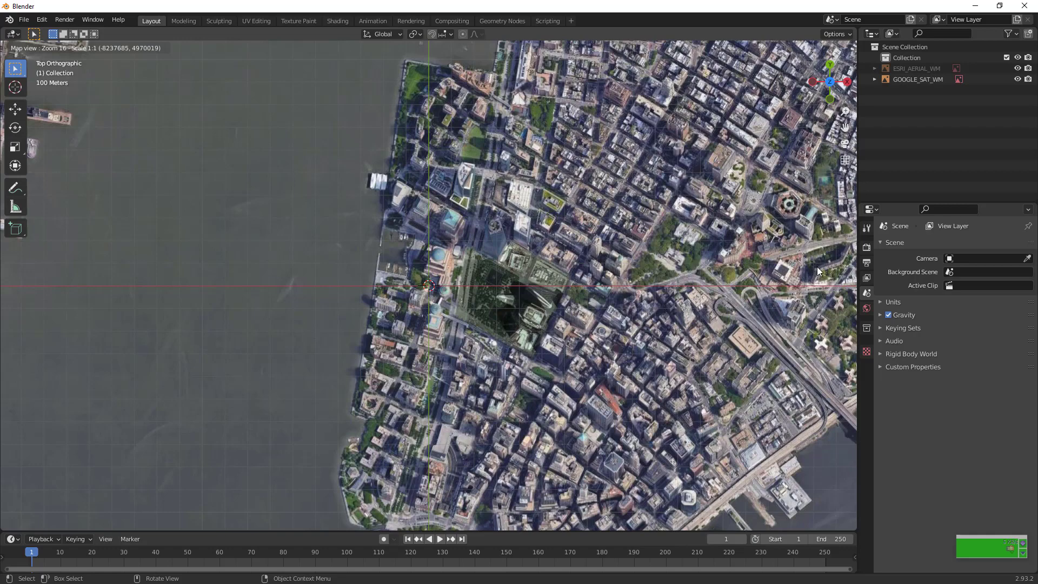
scroll(816, 267, down, 1)
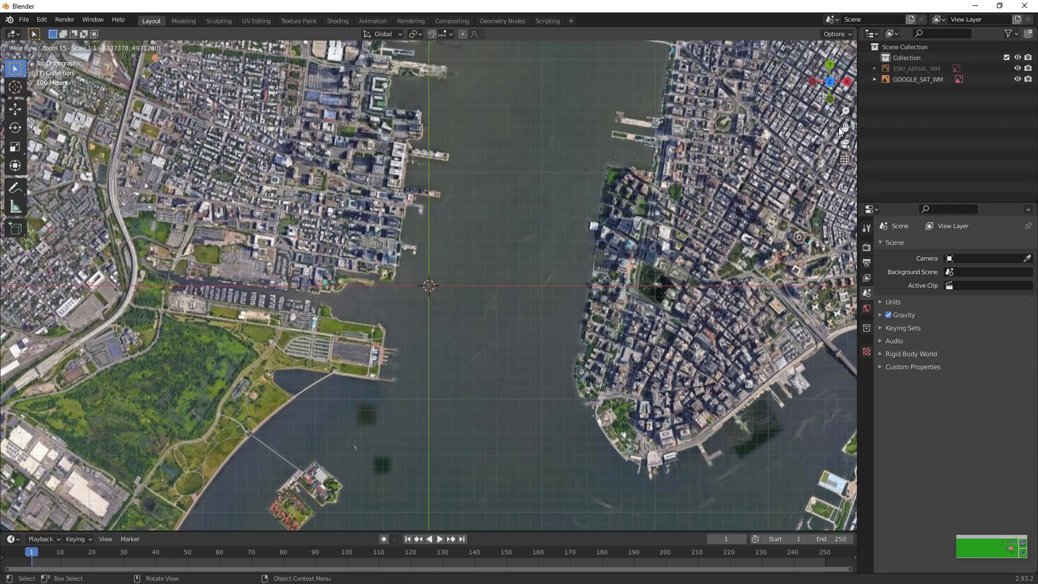
drag(838, 127, 480, 223)
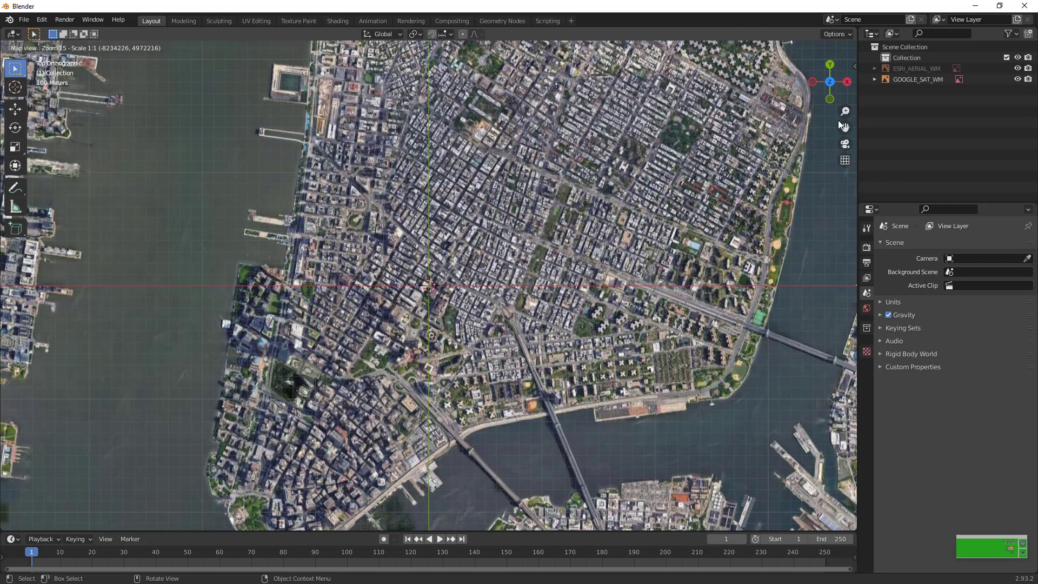
middle_drag(746, 169, 758, 121)
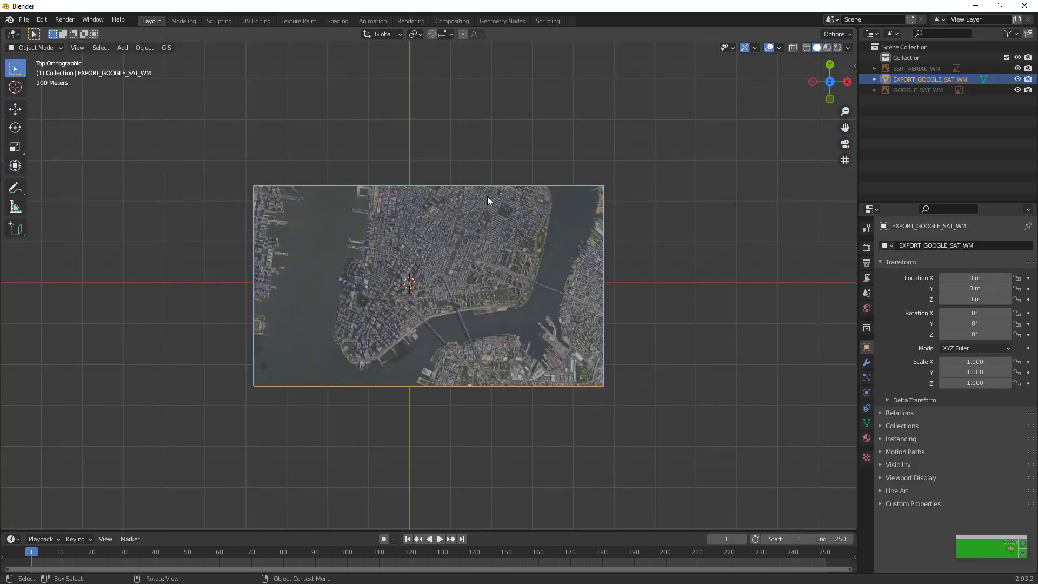
Step: Zoom in and orbit down to a low angle to inspect the exported image plane
scroll(682, 240, up, 2)
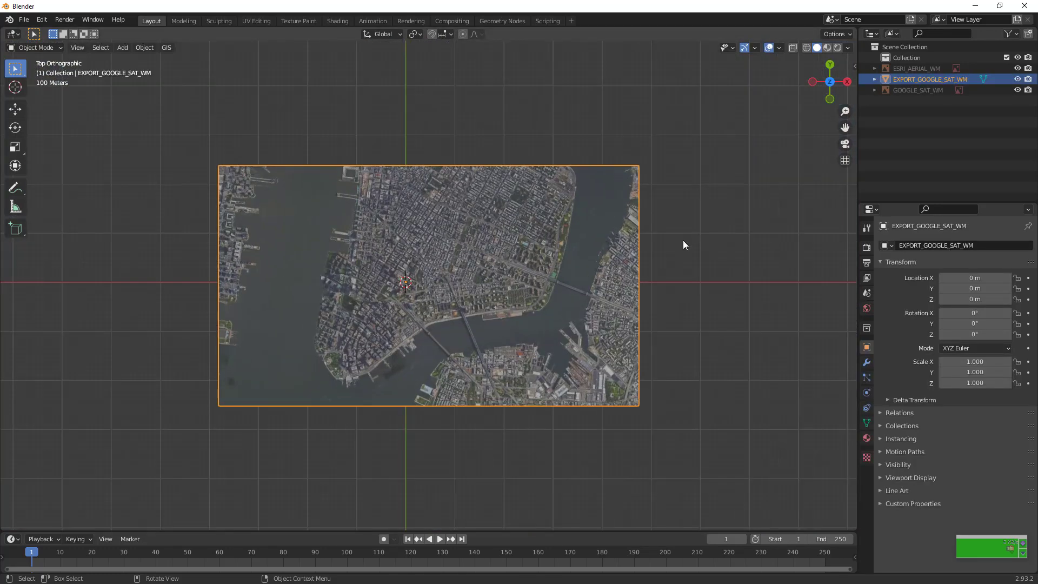
scroll(682, 240, up, 3)
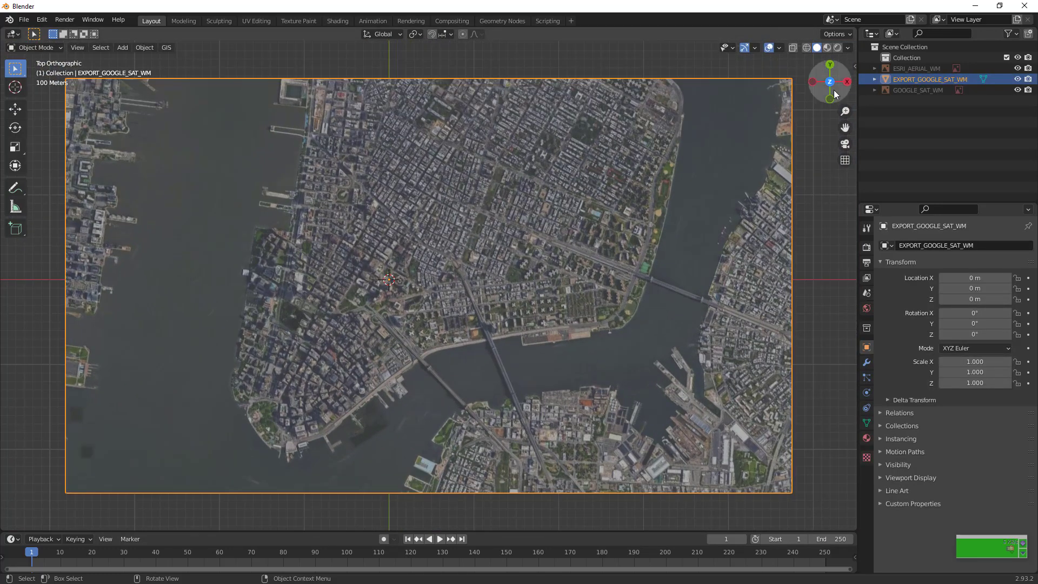
drag(830, 81, 512, 254)
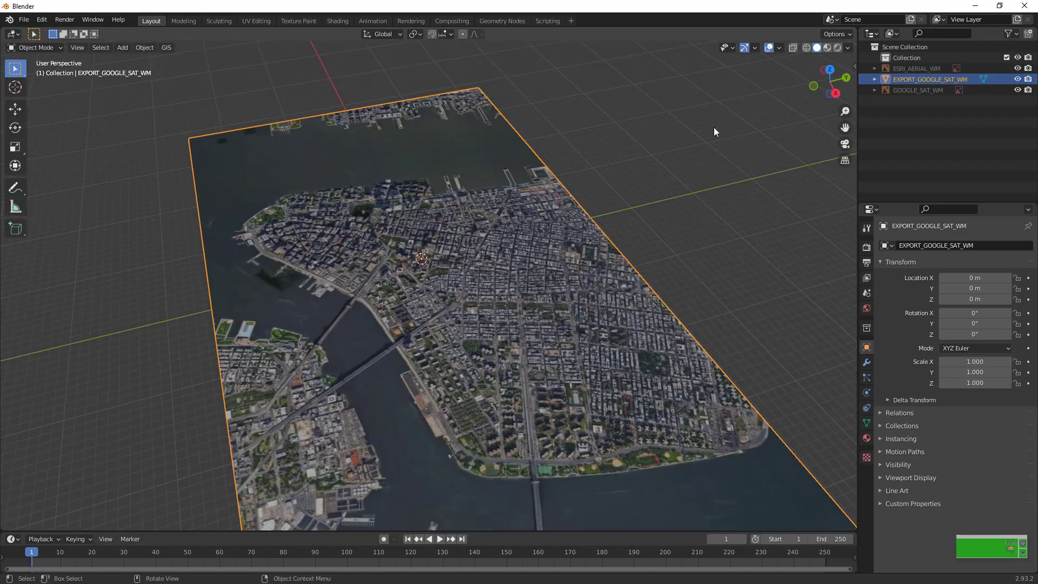
drag(813, 87, 238, 60)
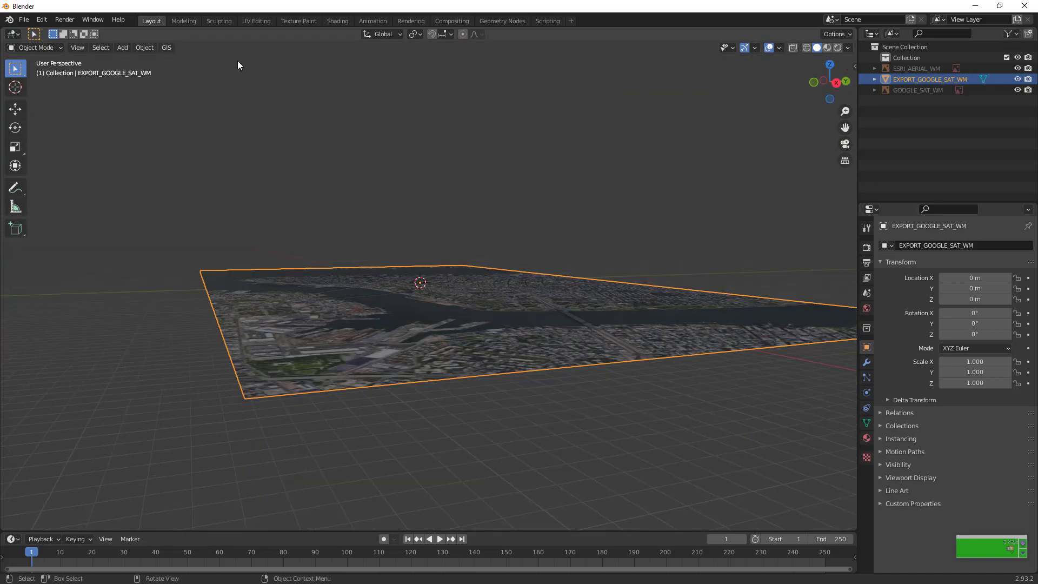
Step: Apply Get elevation (SRTM) to the image plane using the OpenTopography SRTM 30m server
click(169, 48)
mouse_move(182, 72)
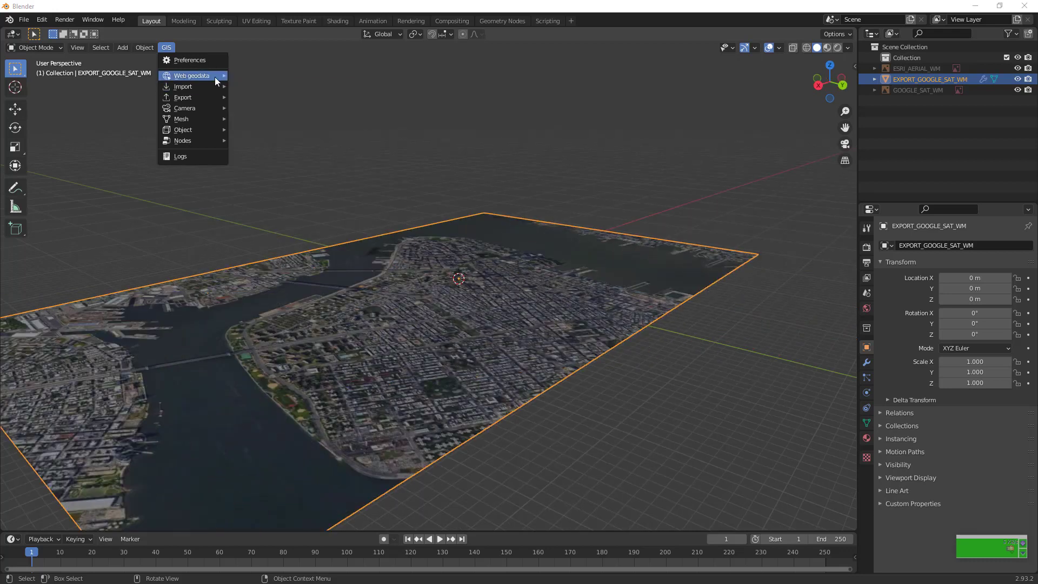
mouse_move(215, 76)
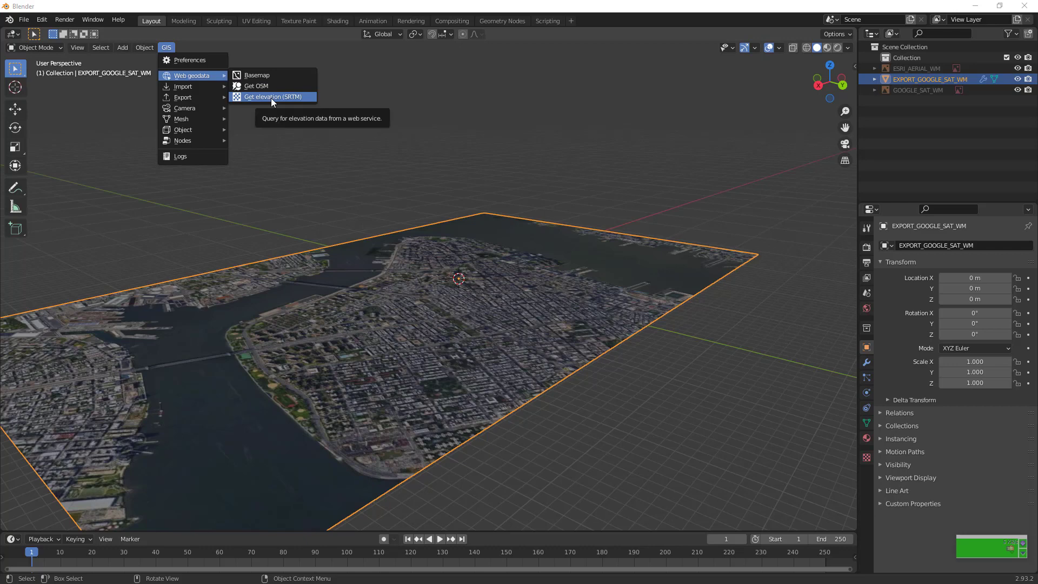
click(271, 98)
click(280, 120)
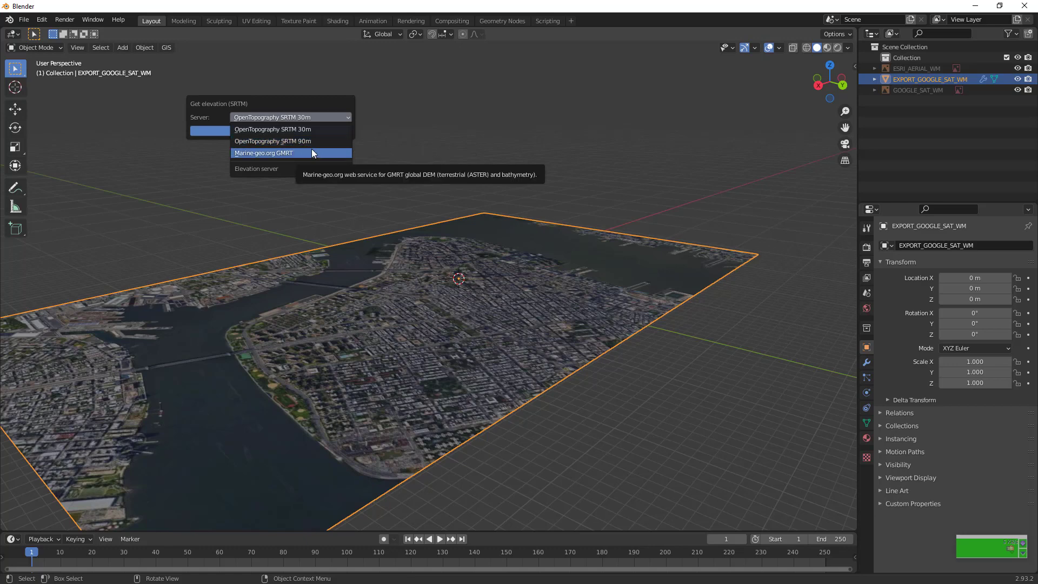
click(216, 136)
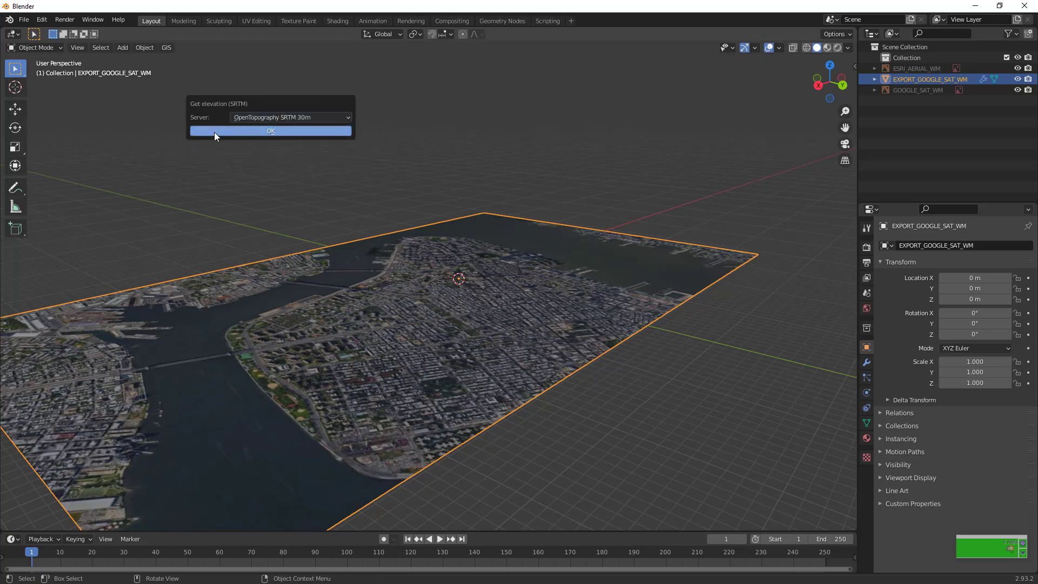
click(215, 133)
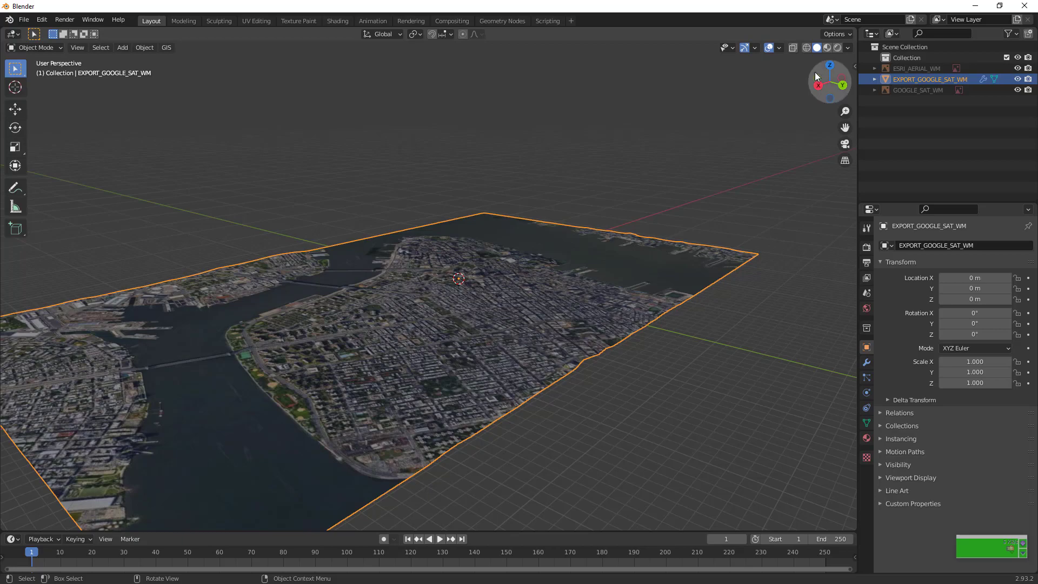
Step: Orbit low and back up to inspect the SRTM terrain relief, then show the Web geodata options
drag(815, 73, 501, 297)
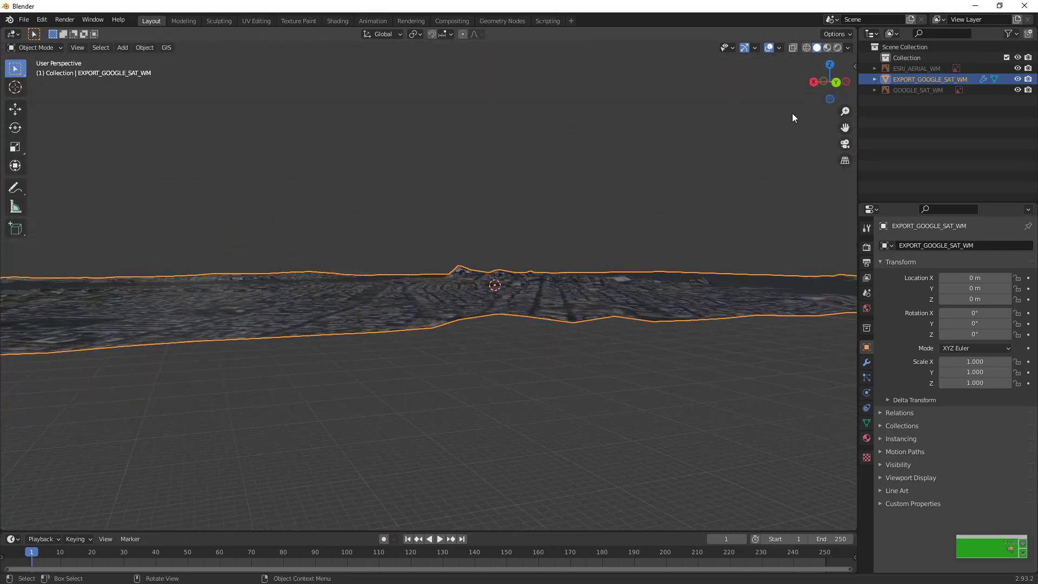
drag(839, 81, 600, 134)
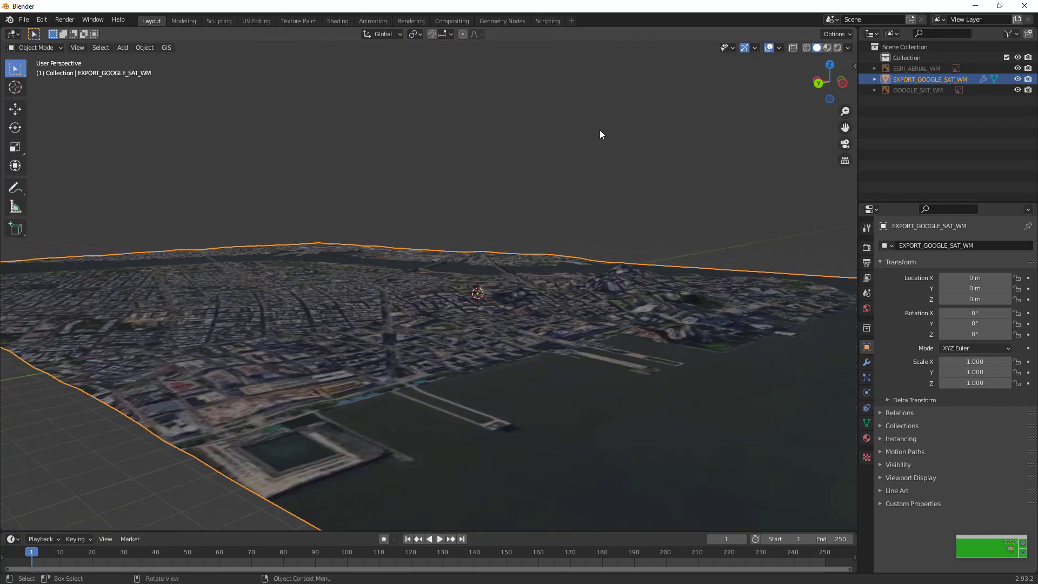
scroll(634, 192, up, 2)
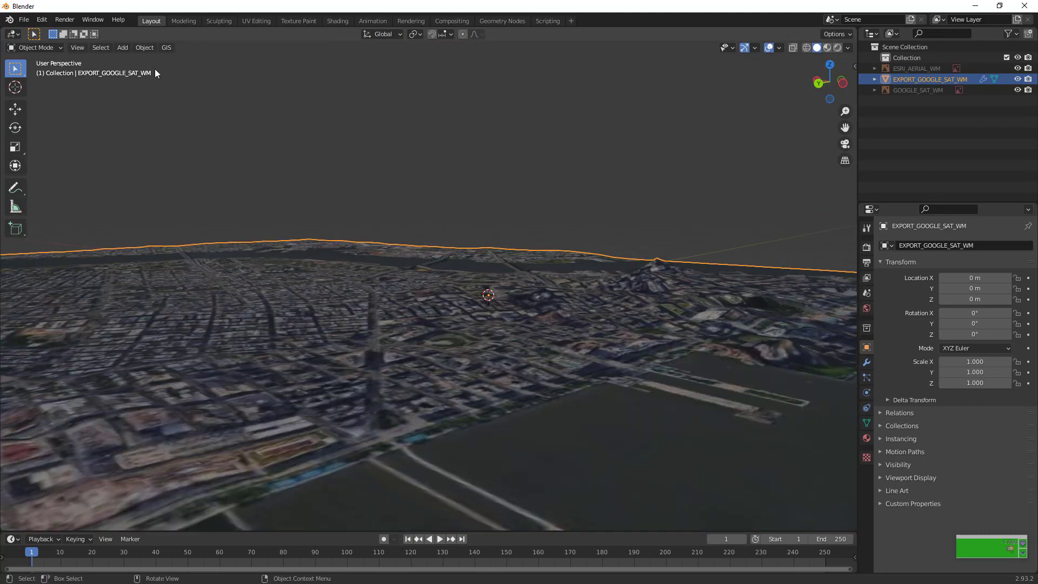
click(166, 48)
mouse_move(179, 77)
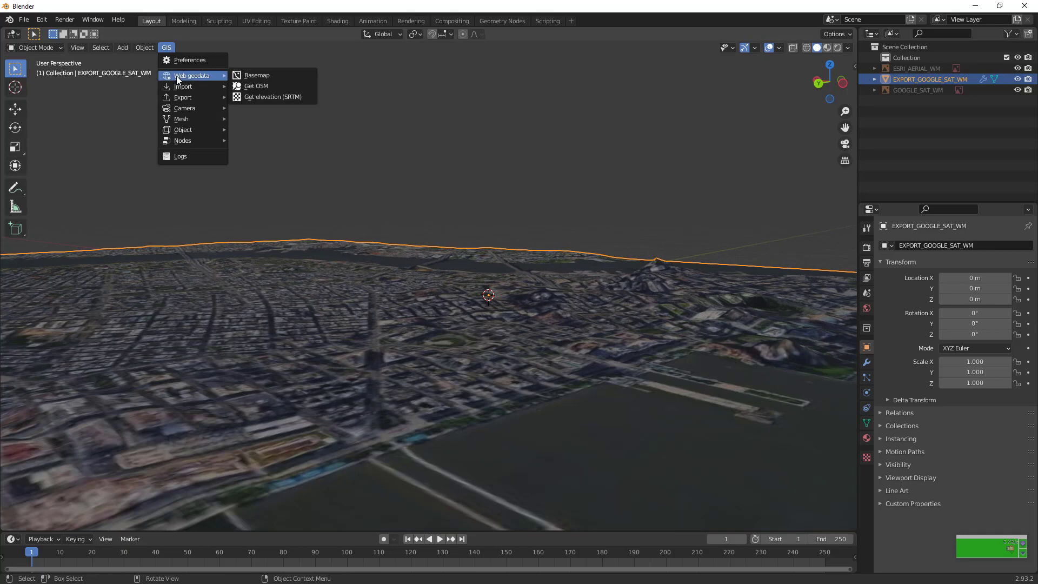
Step: Import OSM with all seven way tags, elevation from EXPORT_GOOGLE_SAT_WM, and extruded buildings
click(246, 89)
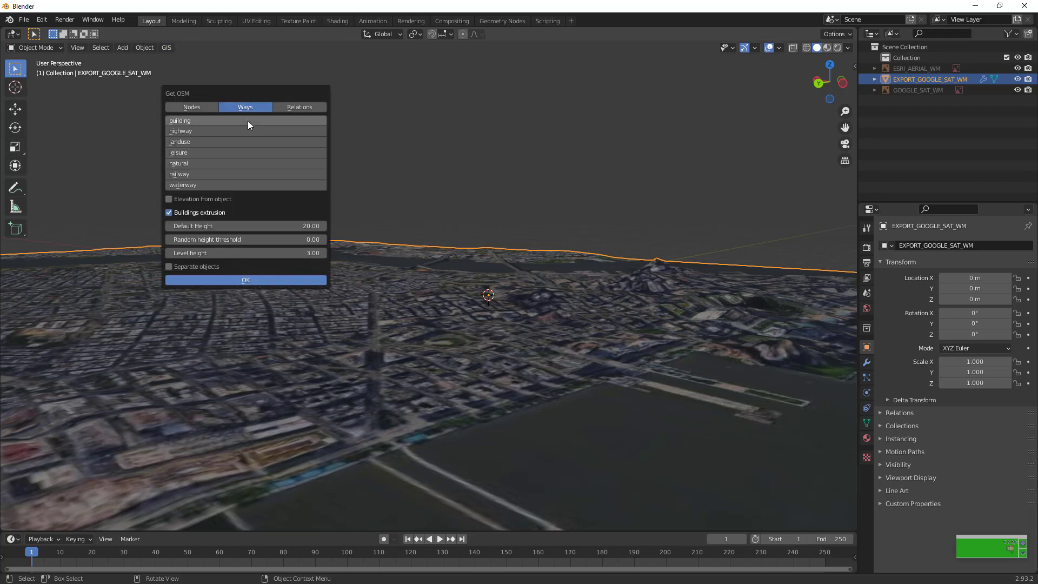
drag(248, 121, 252, 185)
click(255, 200)
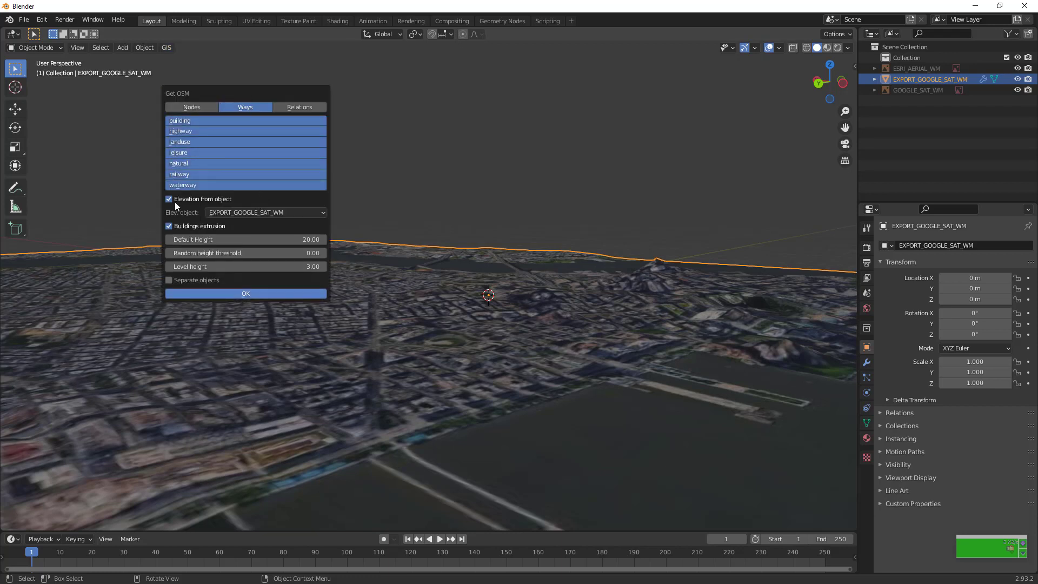
click(217, 289)
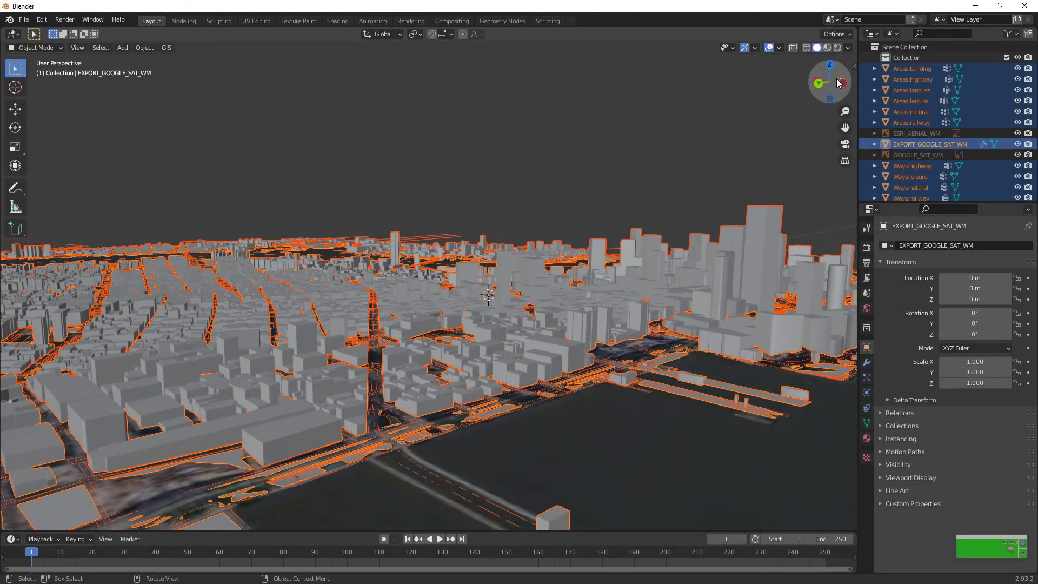
drag(838, 82, 699, 188)
Step: Turn on Cavity viewport shading so the OSM buildings show darker outlined edges
drag(821, 86, 629, 207)
scroll(629, 206, up, 5)
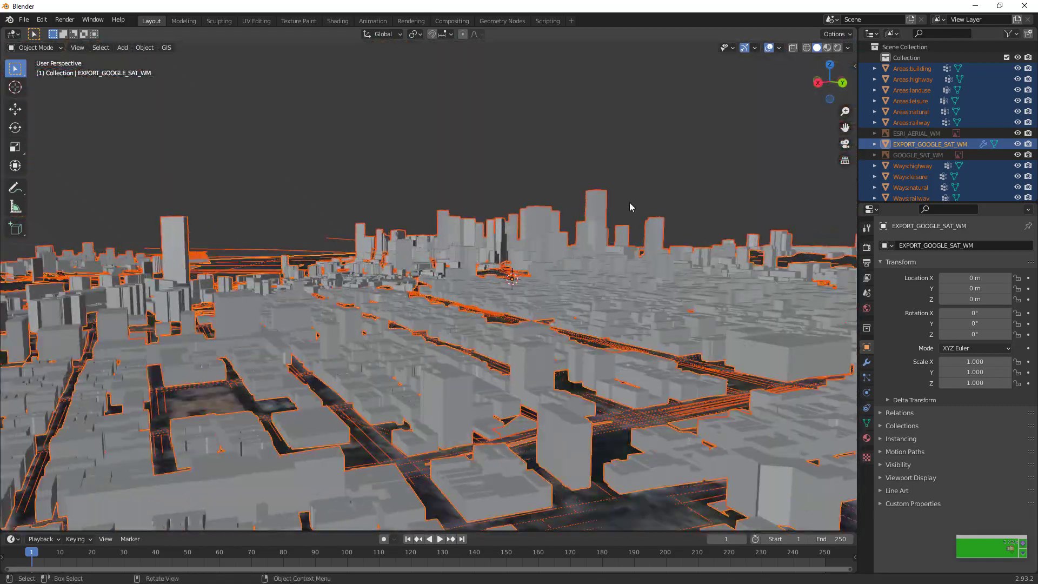
click(166, 48)
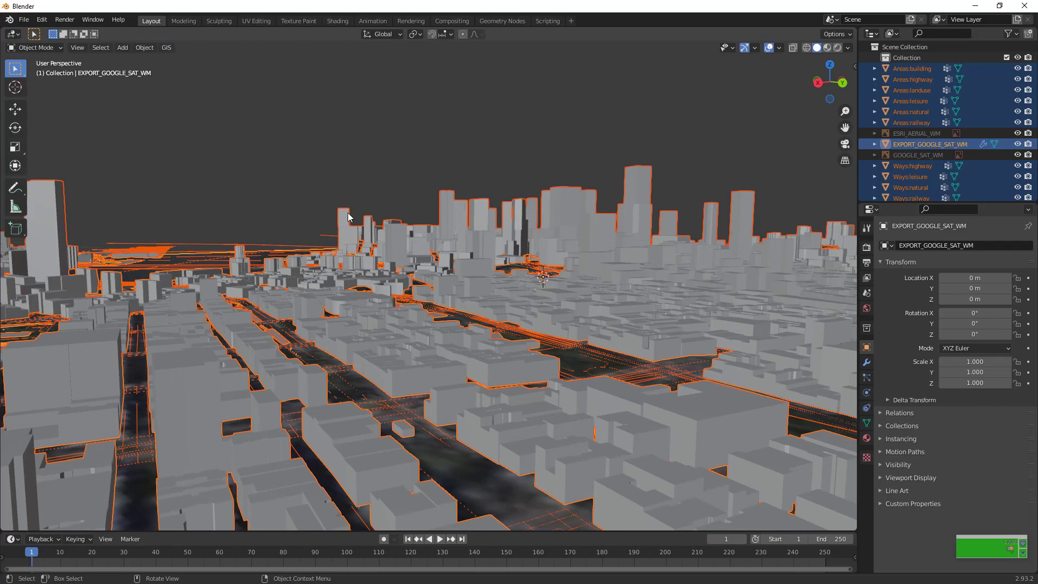
scroll(434, 265, down, 8)
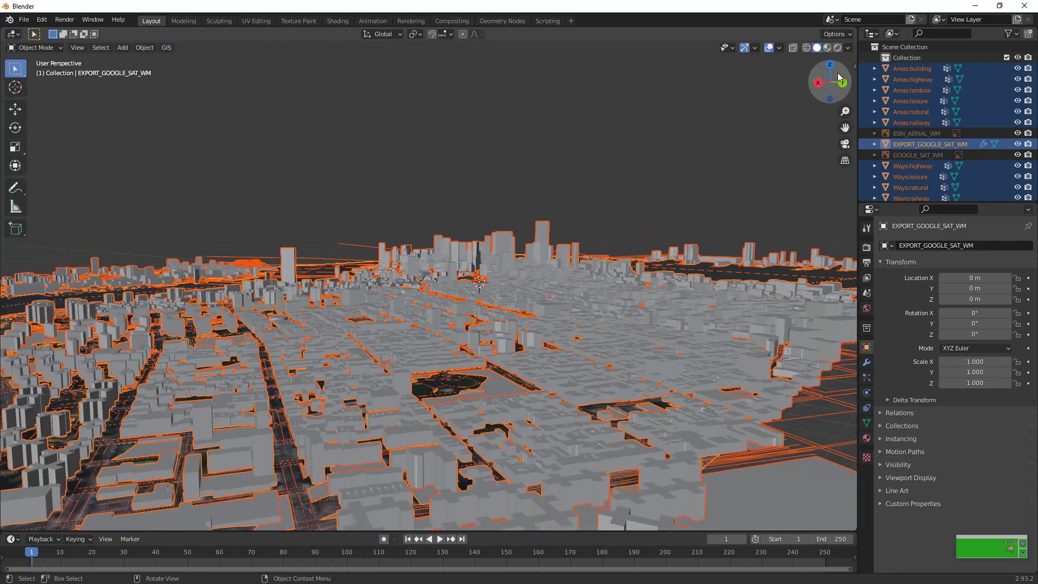
drag(838, 79, 387, 162)
scroll(580, 203, up, 10)
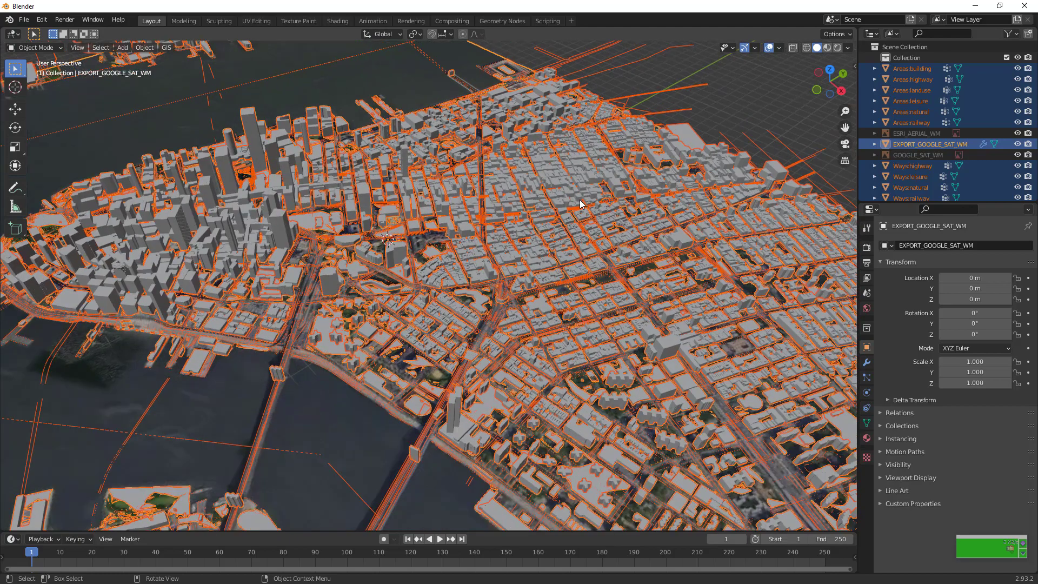
scroll(579, 204, up, 3)
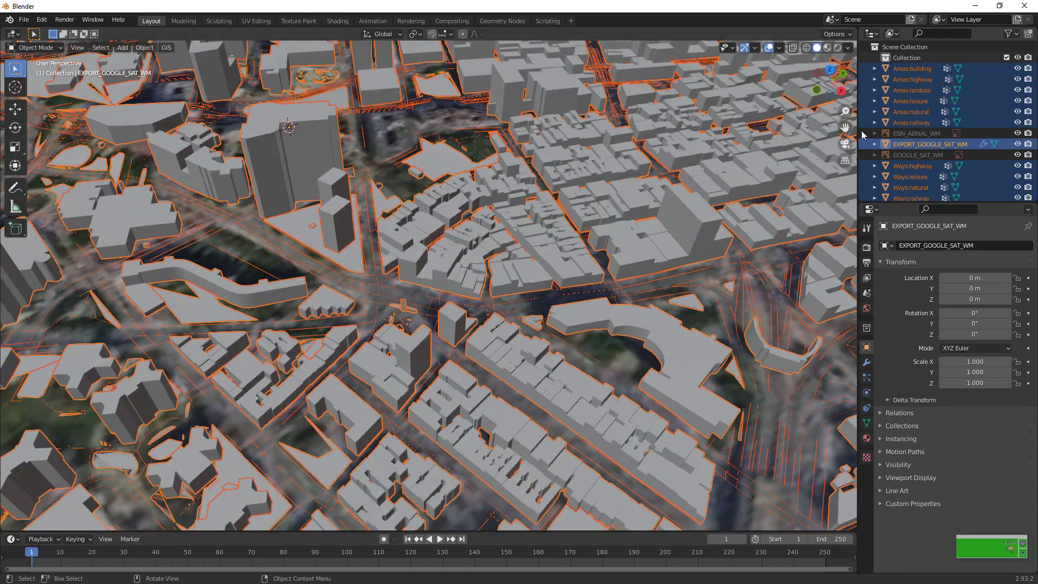
drag(845, 116, 837, 61)
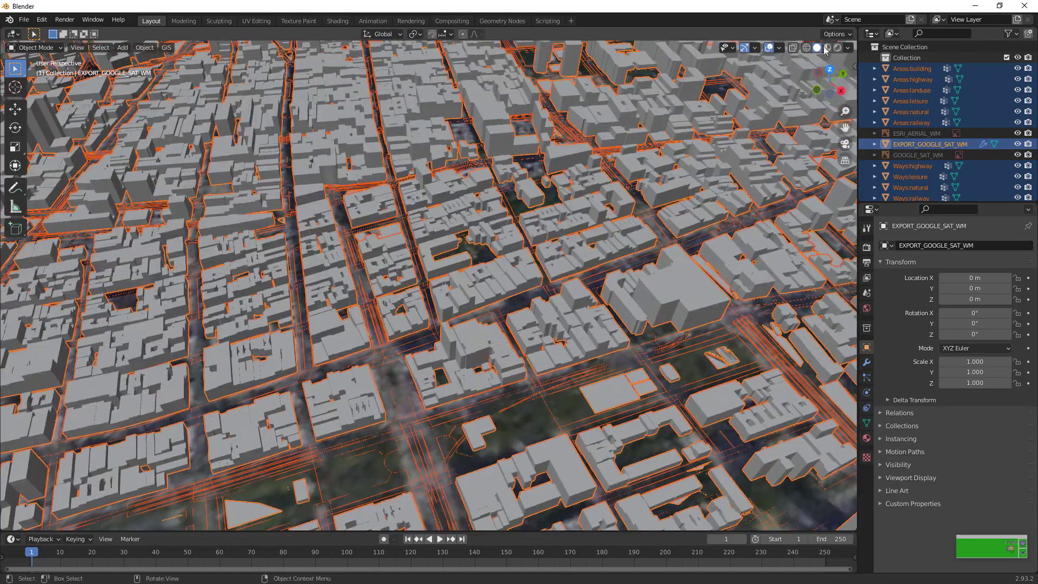
click(847, 47)
click(782, 287)
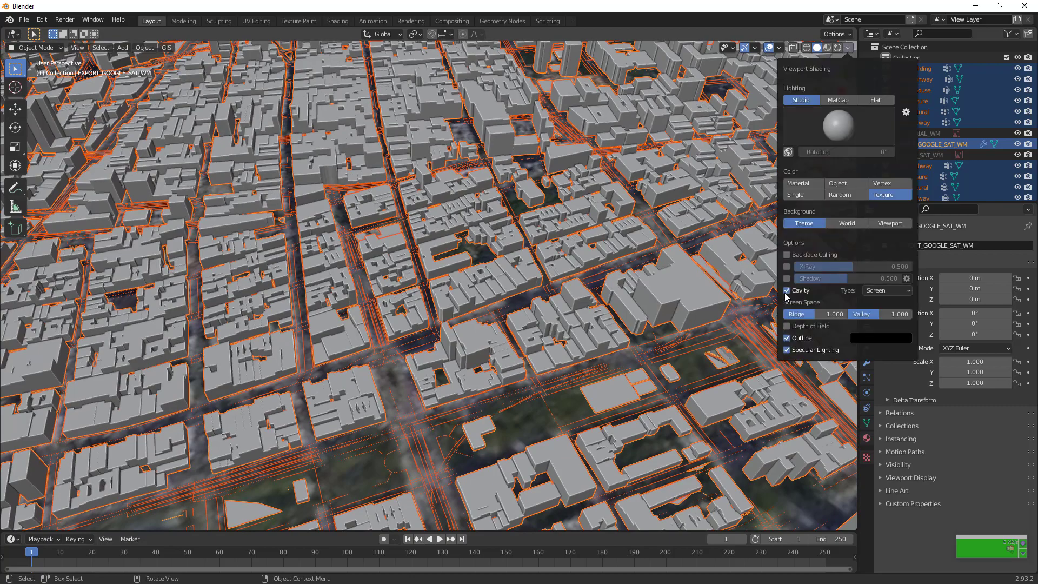
mouse_move(822, 89)
mouse_down()
mouse_move(826, 65)
mouse_move(842, 89)
mouse_move(832, 81)
mouse_up()
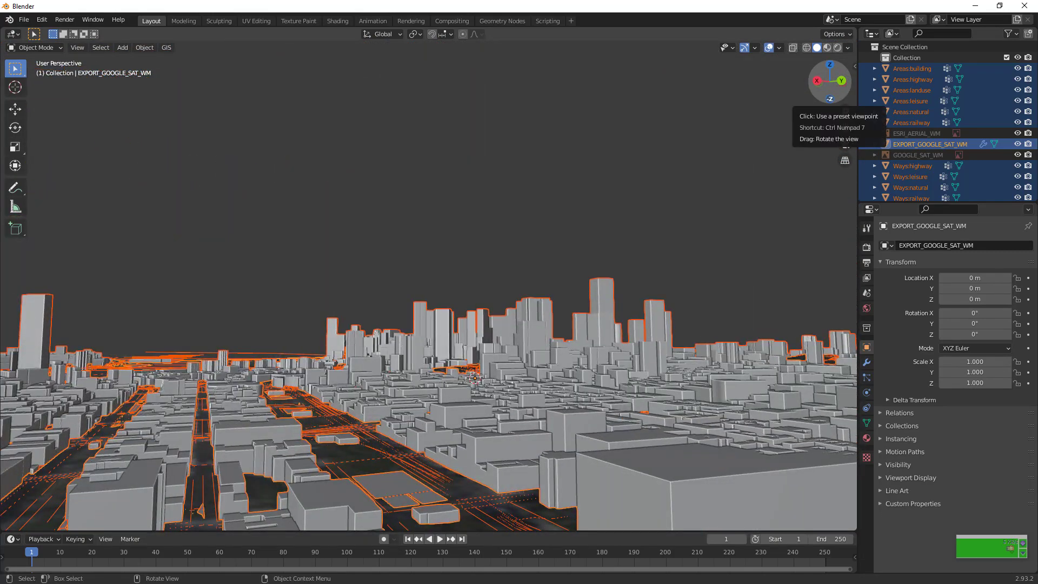
Step: Start a new General file, discarding the current Manhattan scene without saving
click(23, 21)
mouse_move(65, 31)
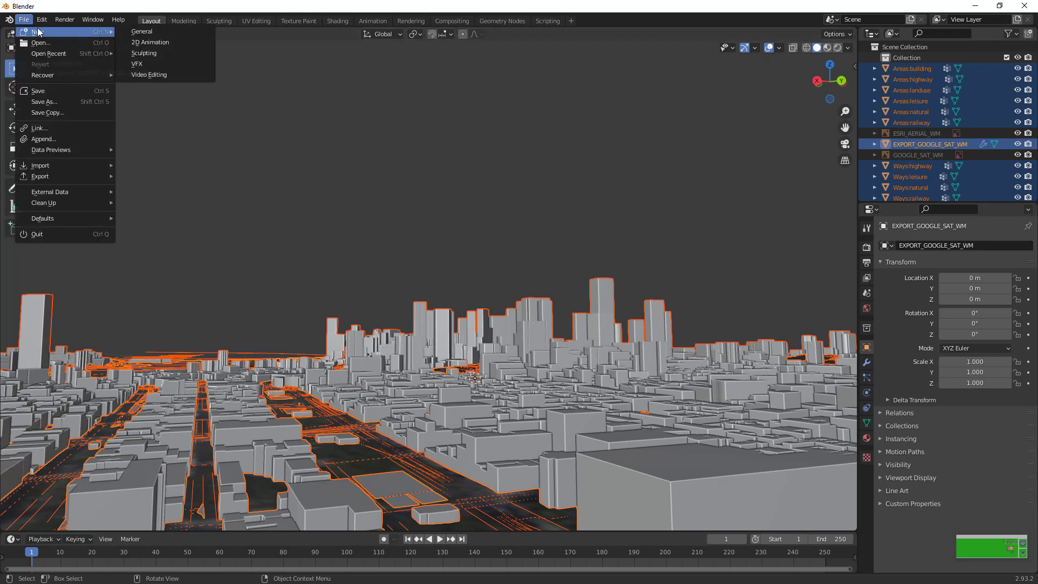
click(173, 32)
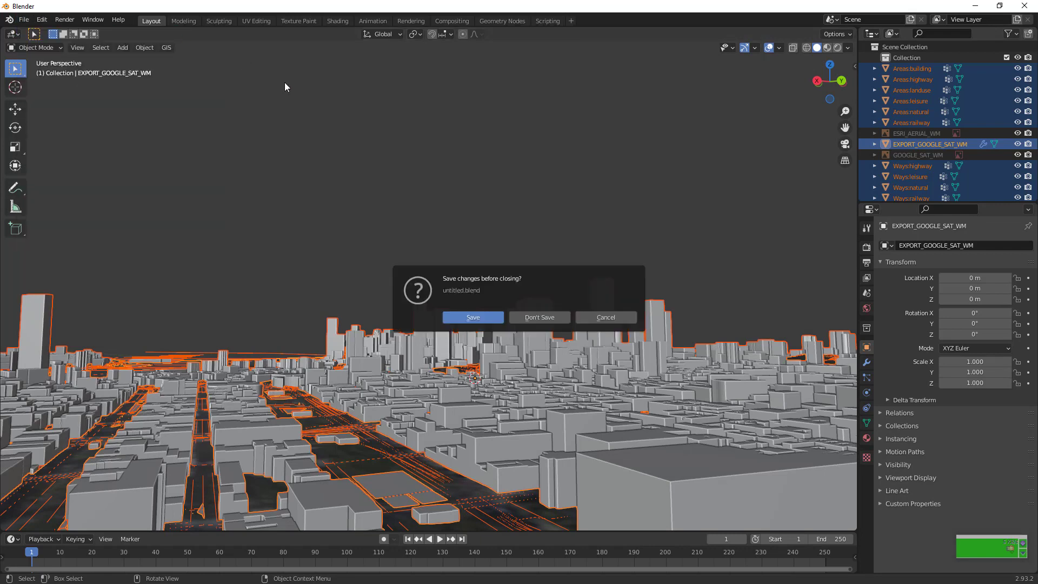
click(530, 318)
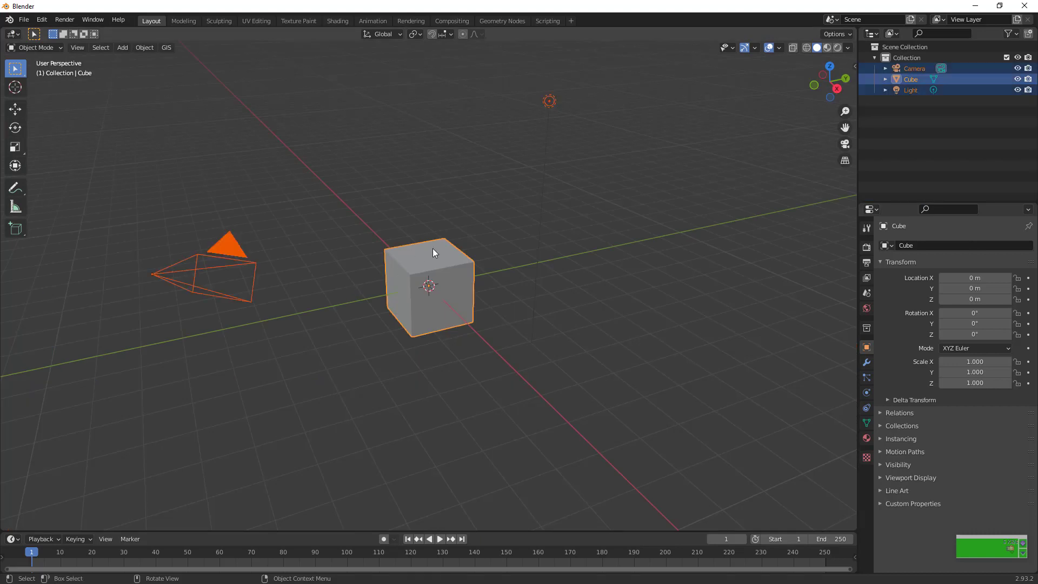
Step: Delete the default camera, cube and light and show the blender-osm sidebar tab
key(Delete)
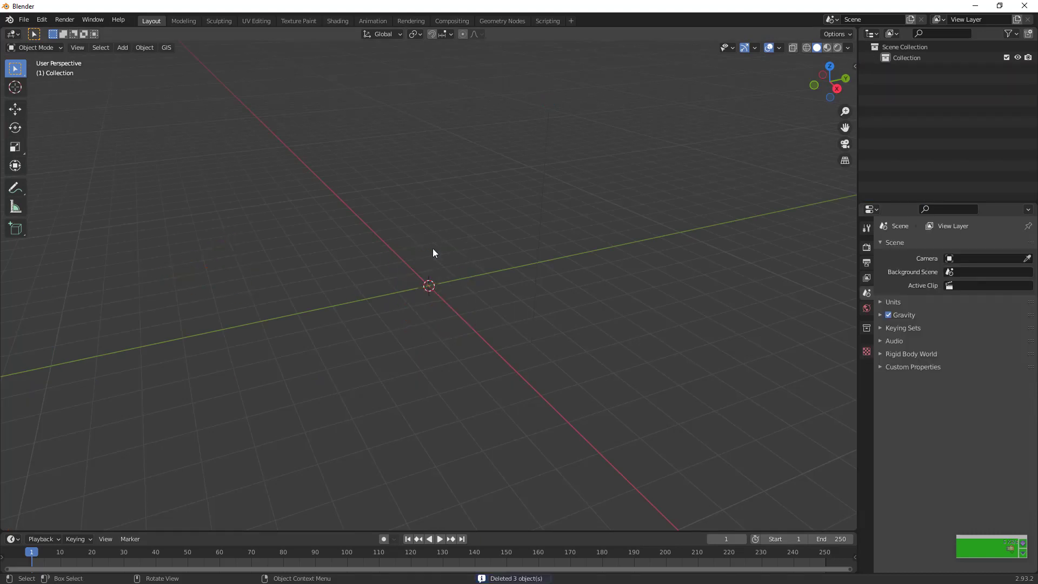
key(n)
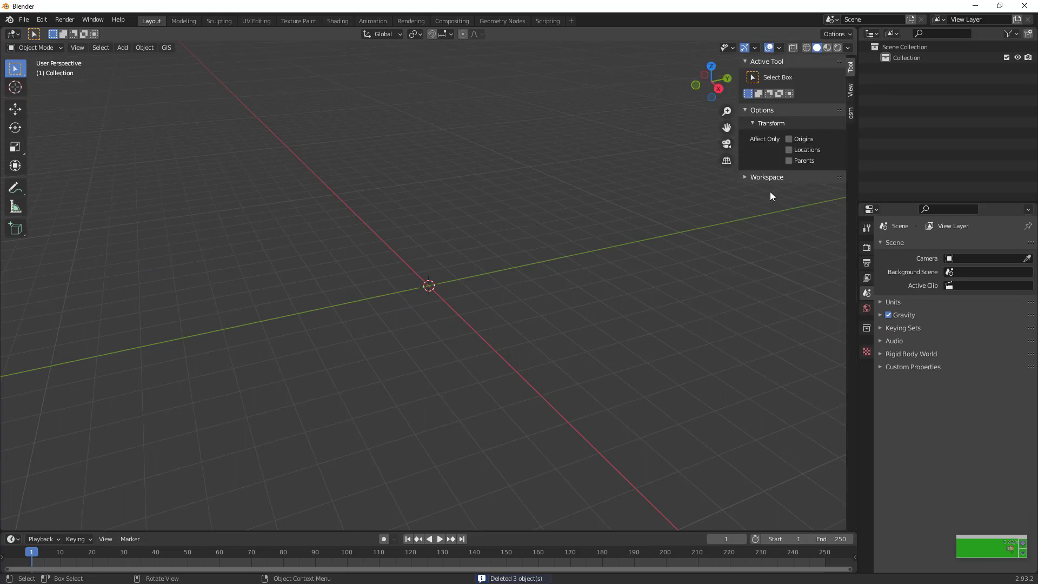
click(851, 120)
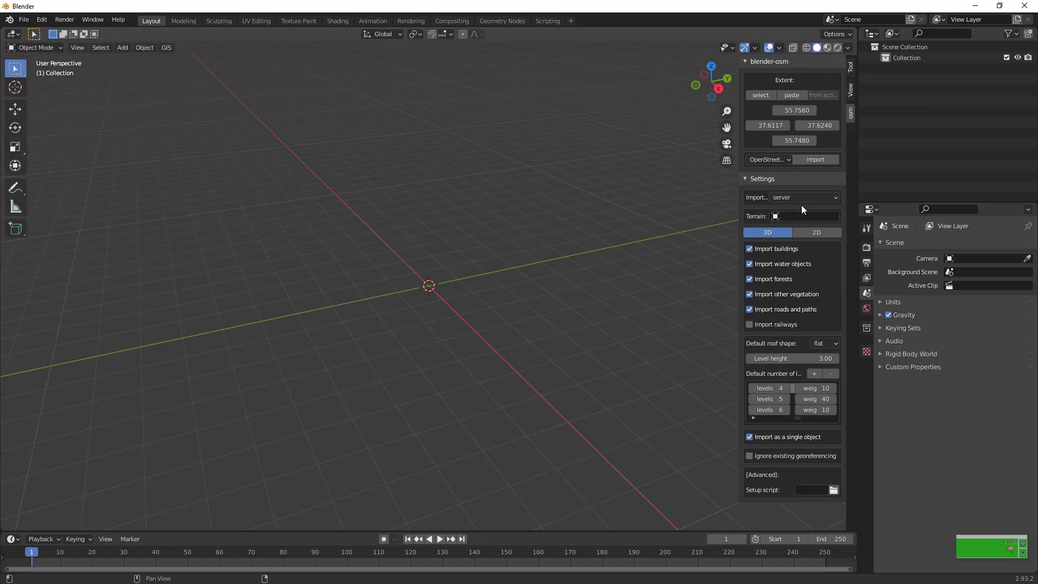
Step: Open the blender-osm extent map in Edge and centre it on New York City
click(767, 93)
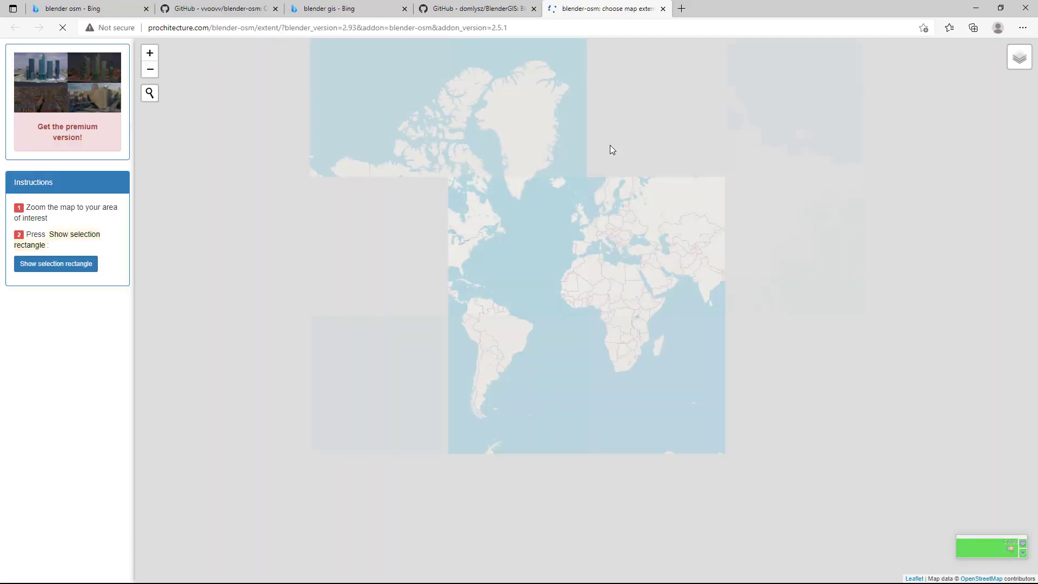
scroll(503, 235, up, 3)
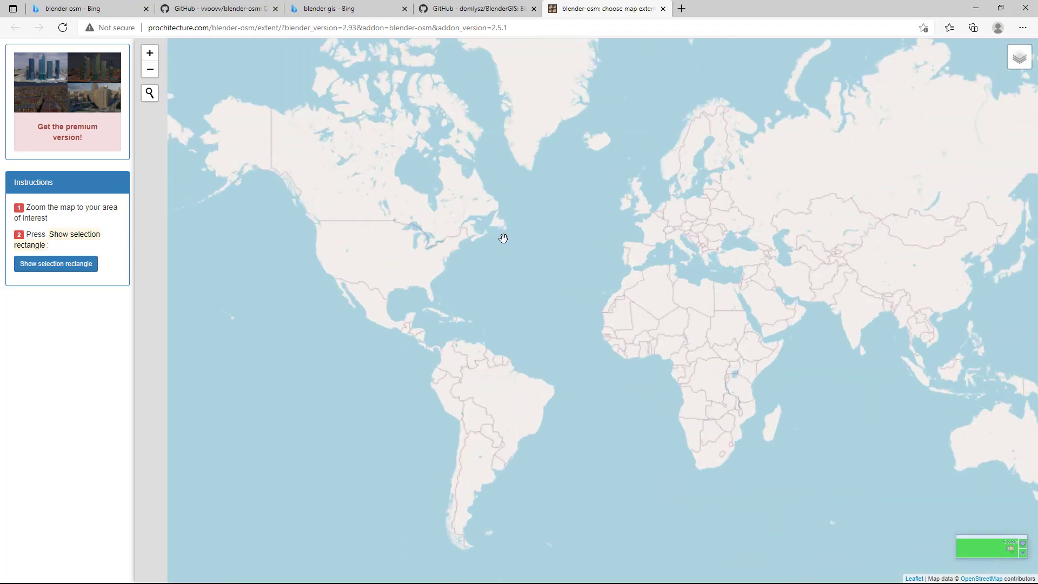
scroll(504, 238, down, 3)
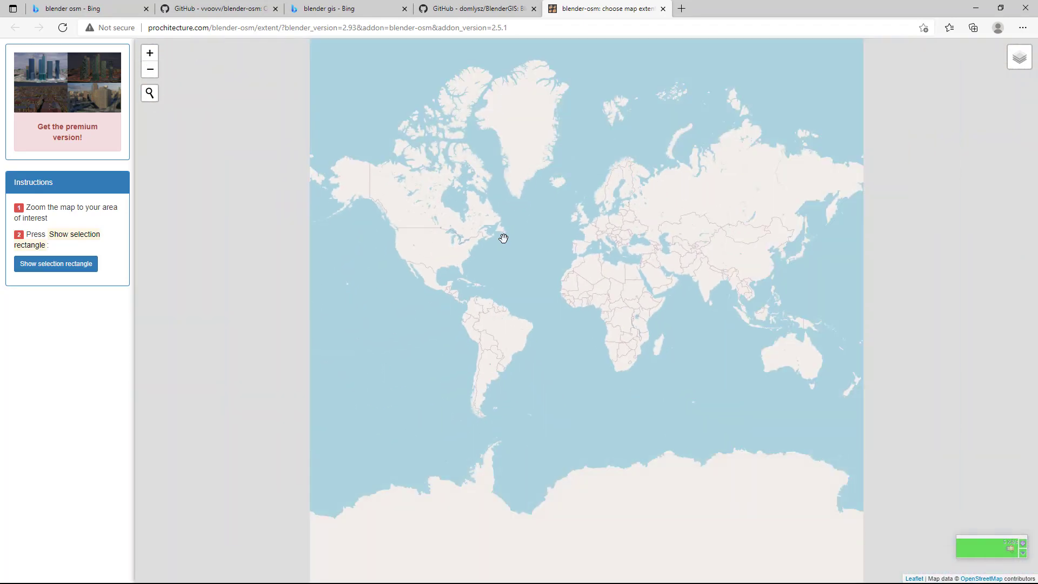
click(156, 100)
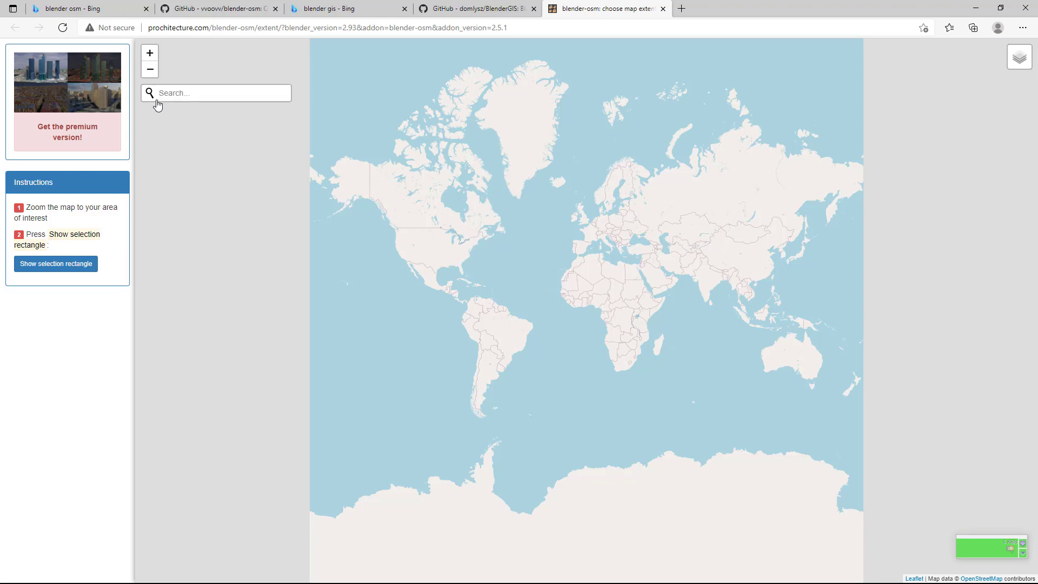
text(new york)
key(Return)
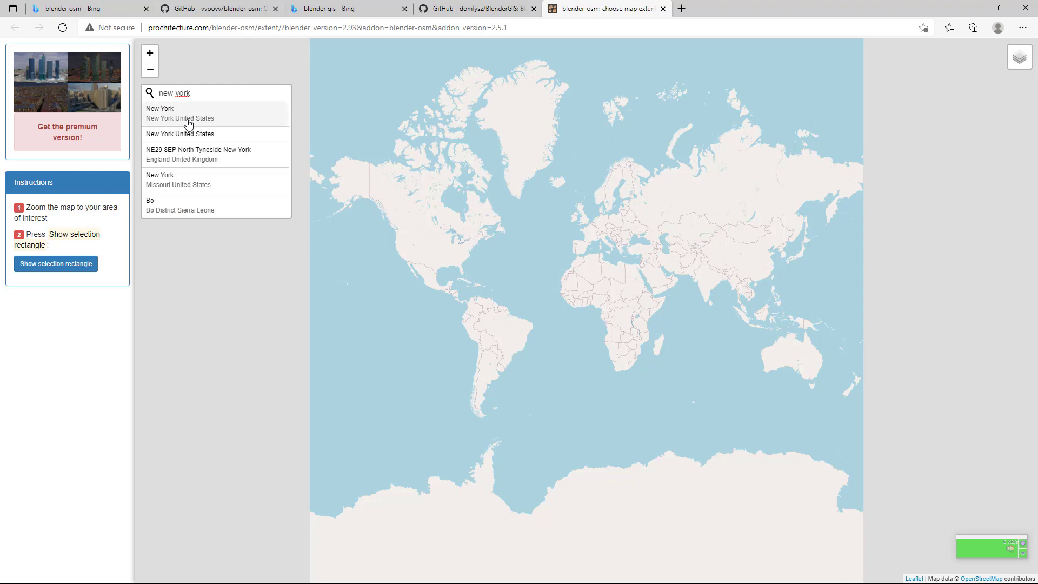
click(176, 123)
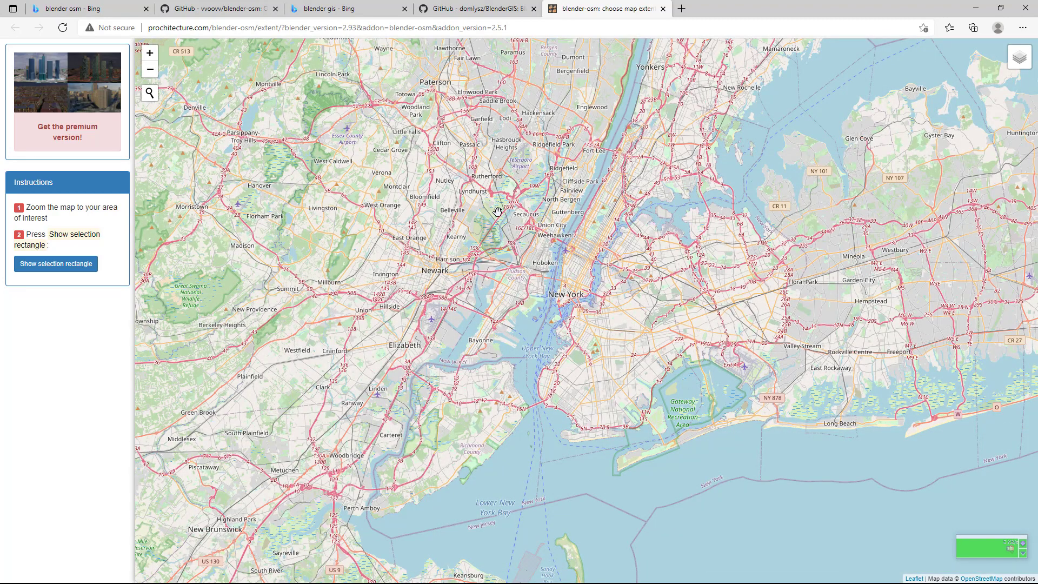
scroll(287, 244, up, 1)
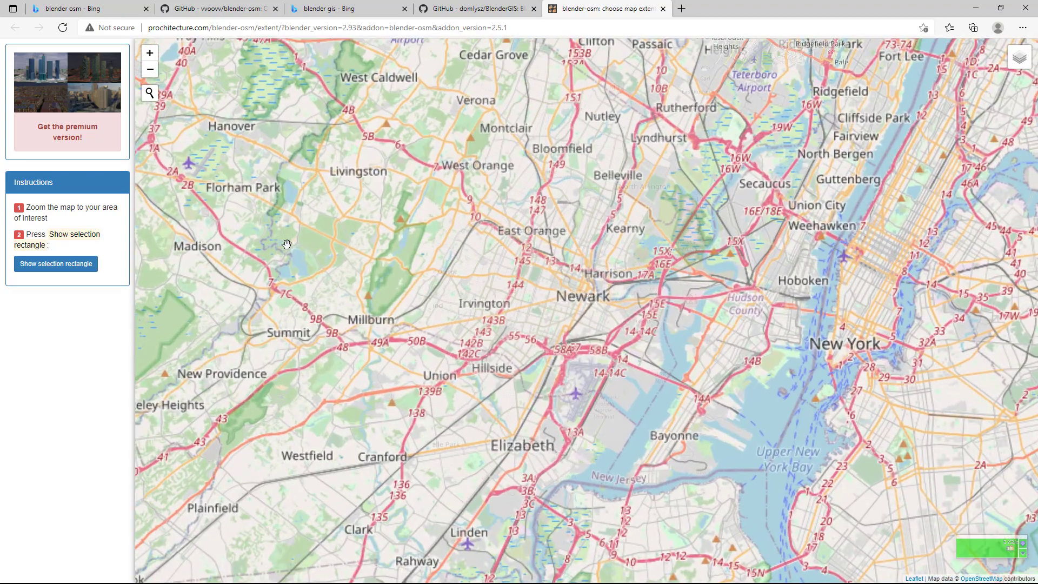
scroll(287, 245, up, 1)
scroll(287, 245, down, 1)
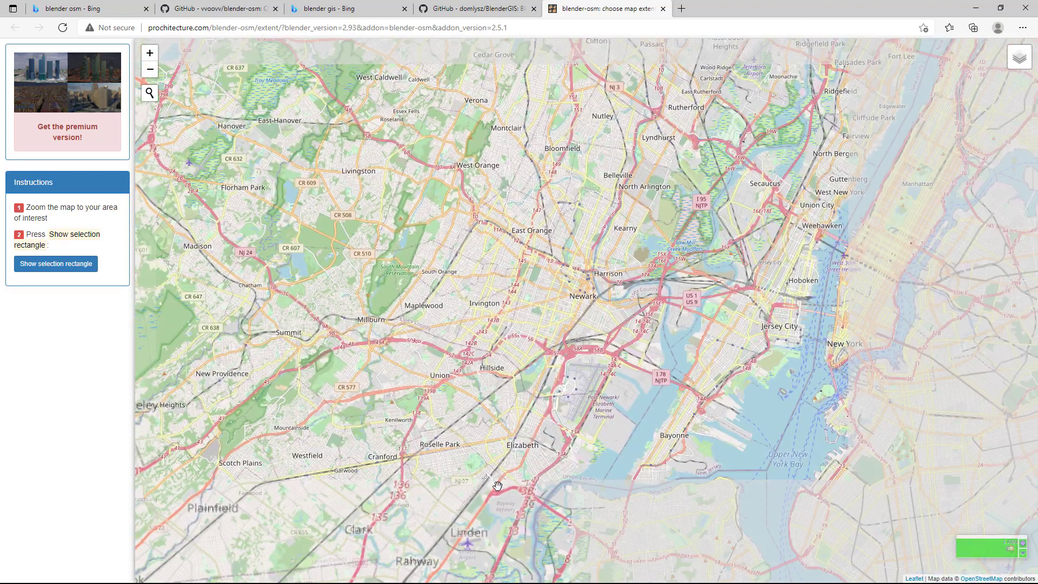
Step: Return to Blender, check the import data source choices, then minimize Blender
mouse_move(665, 573)
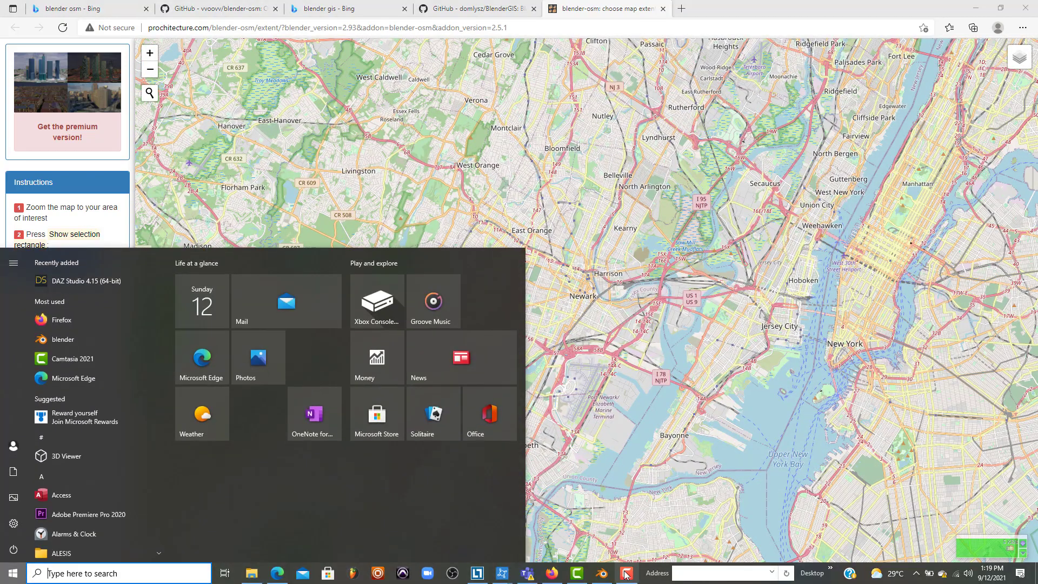
click(601, 573)
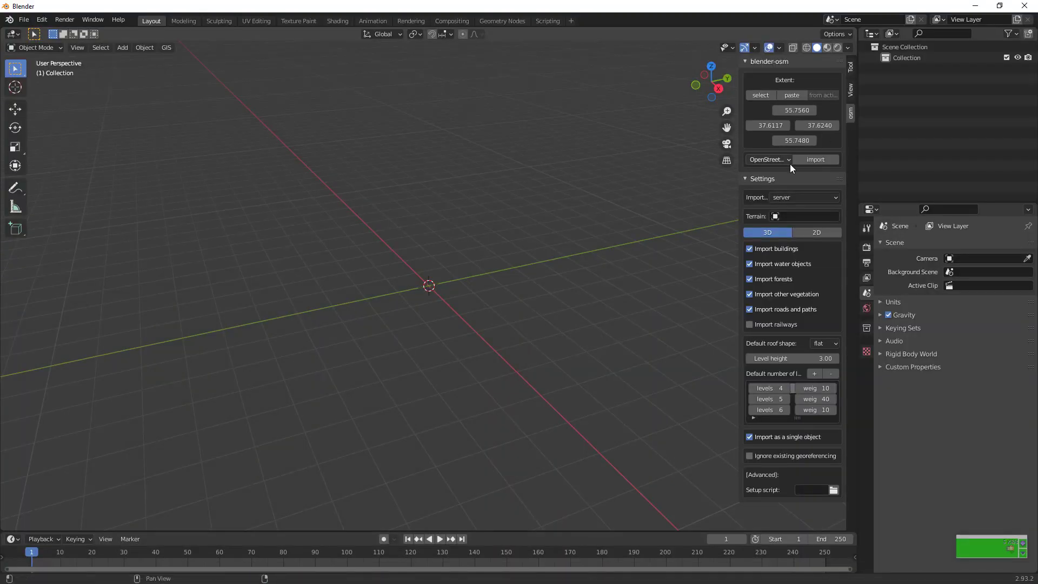
click(765, 157)
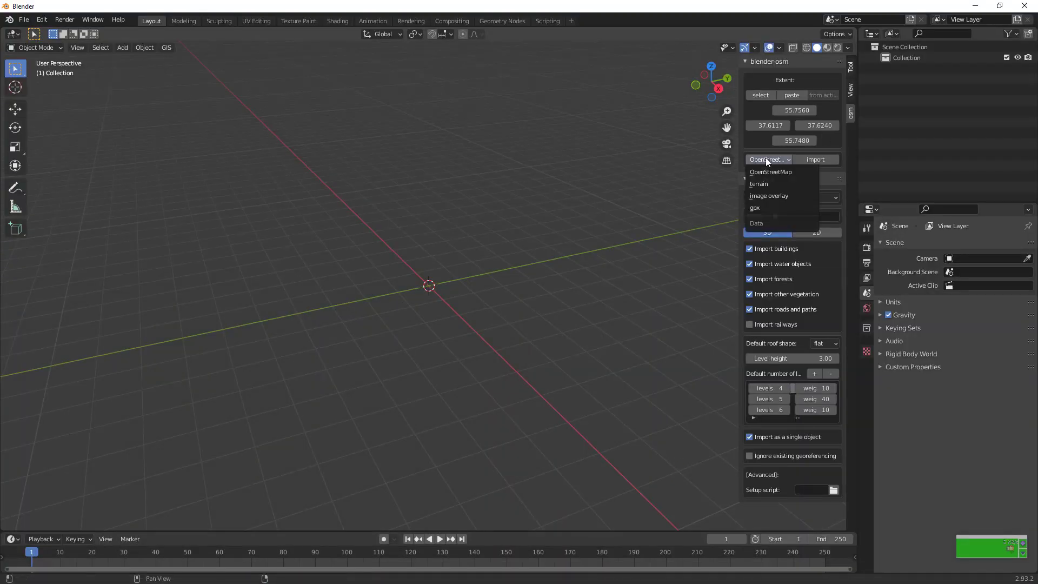
click(971, 6)
Step: Show the area selection rectangle on the map and shrink it from its top-left corner
scroll(227, 261, down, 2)
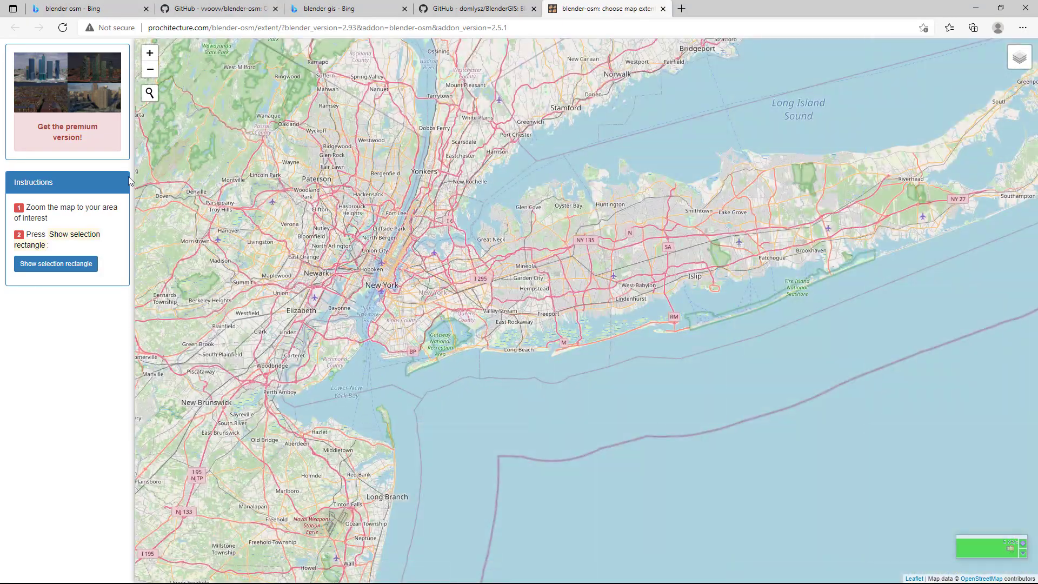
click(80, 269)
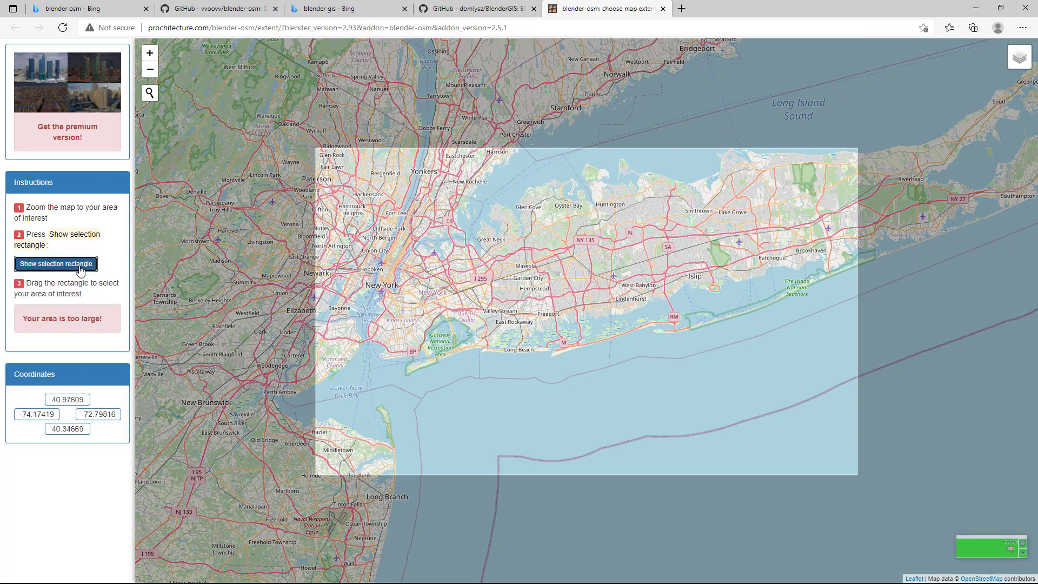
scroll(485, 302, down, 1)
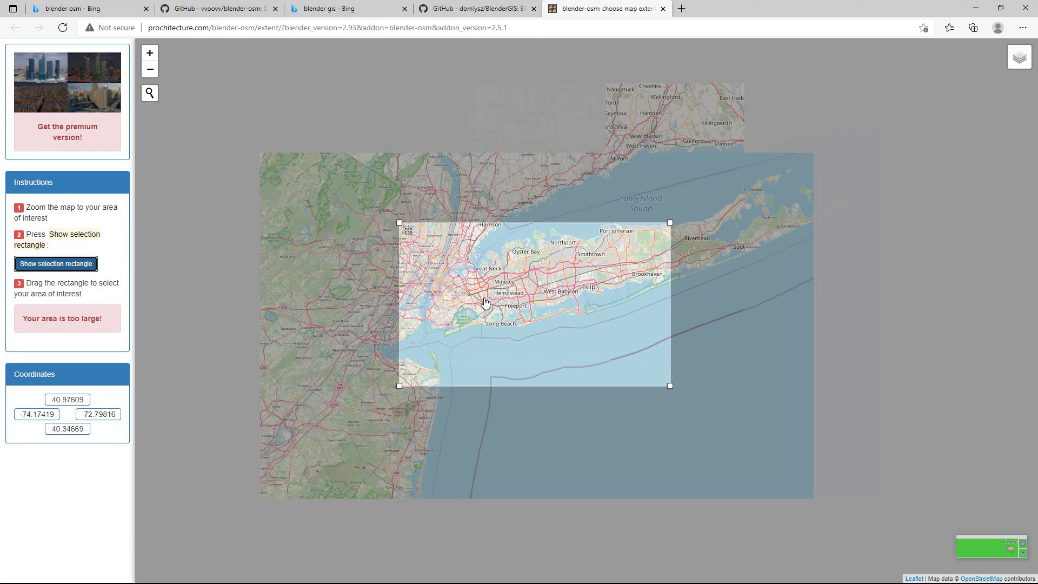
scroll(485, 302, up, 2)
scroll(404, 342, down, 1)
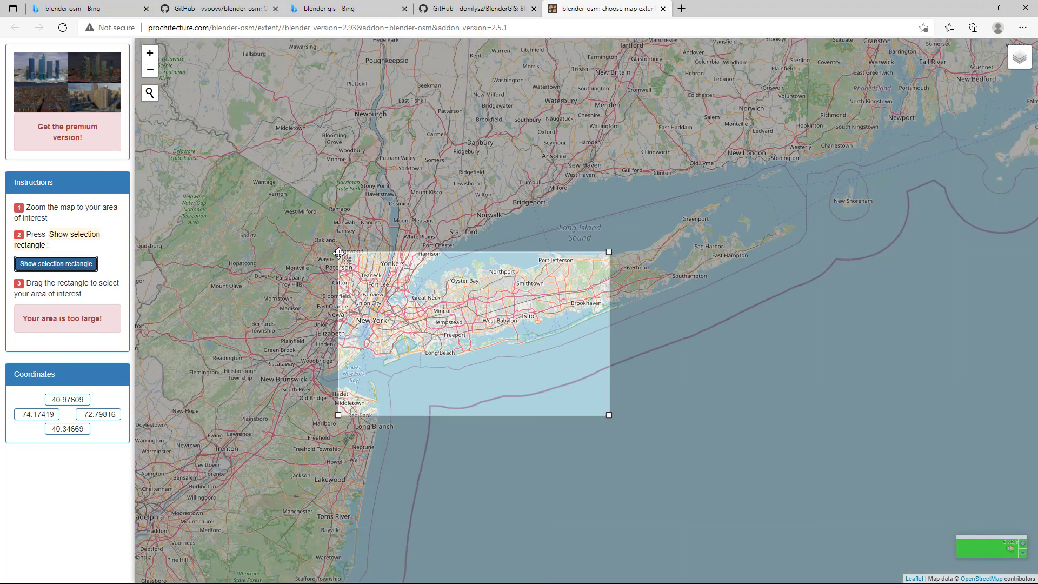
drag(338, 252, 356, 276)
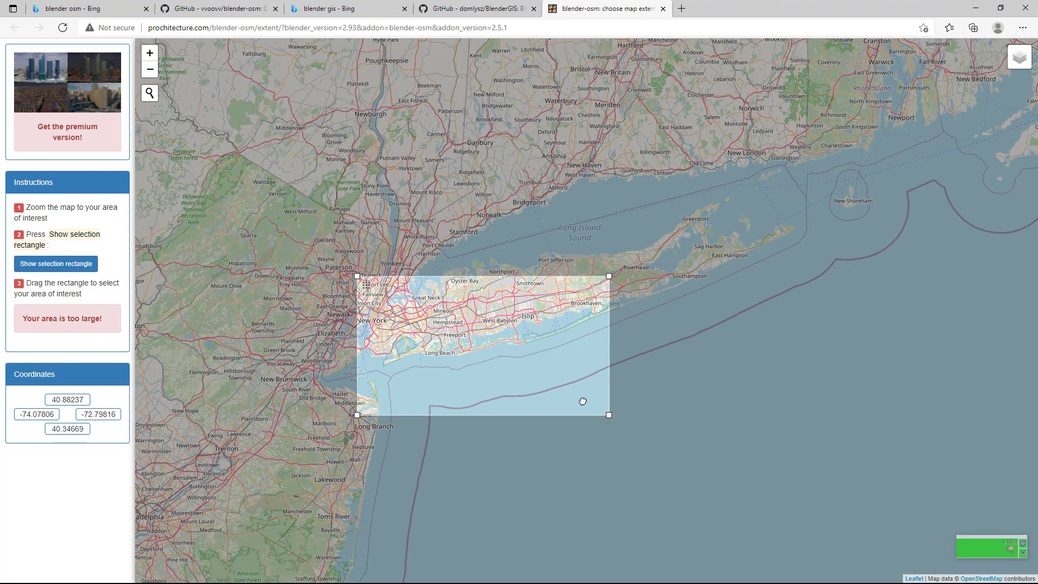
Step: On ArcGIS Satellite imagery, fit the rectangle around New York City and copy its coordinates
mouse_move(583, 401)
mouse_down()
mouse_move(511, 366)
mouse_move(579, 402)
mouse_up()
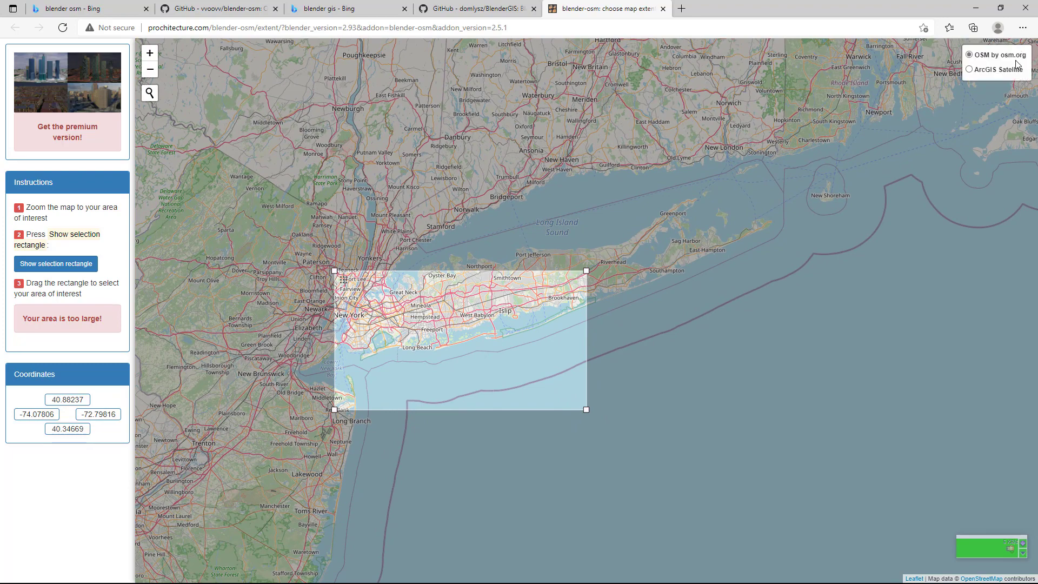
click(988, 70)
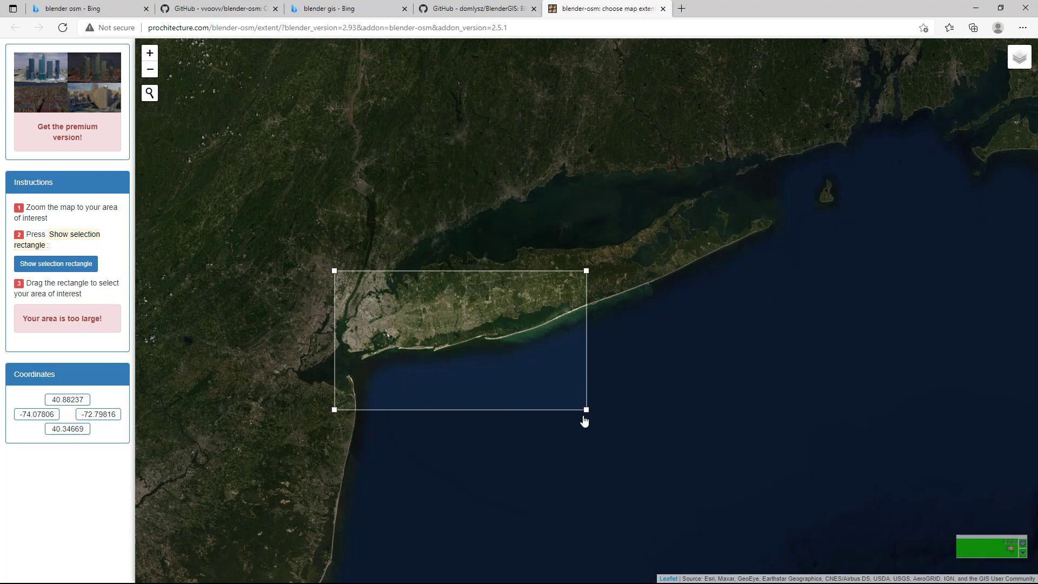
drag(585, 410, 425, 359)
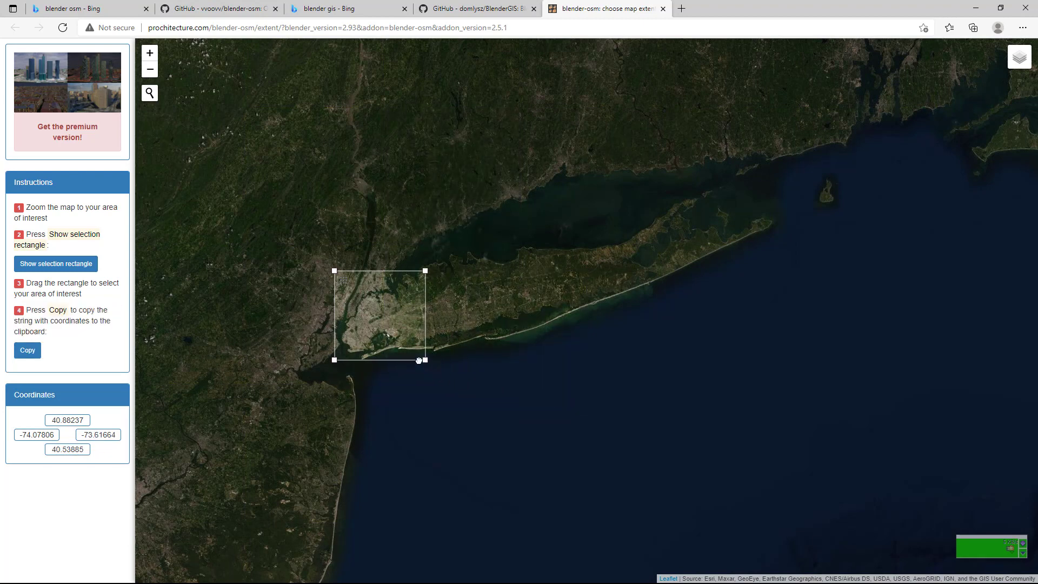
click(34, 205)
drag(332, 363, 280, 397)
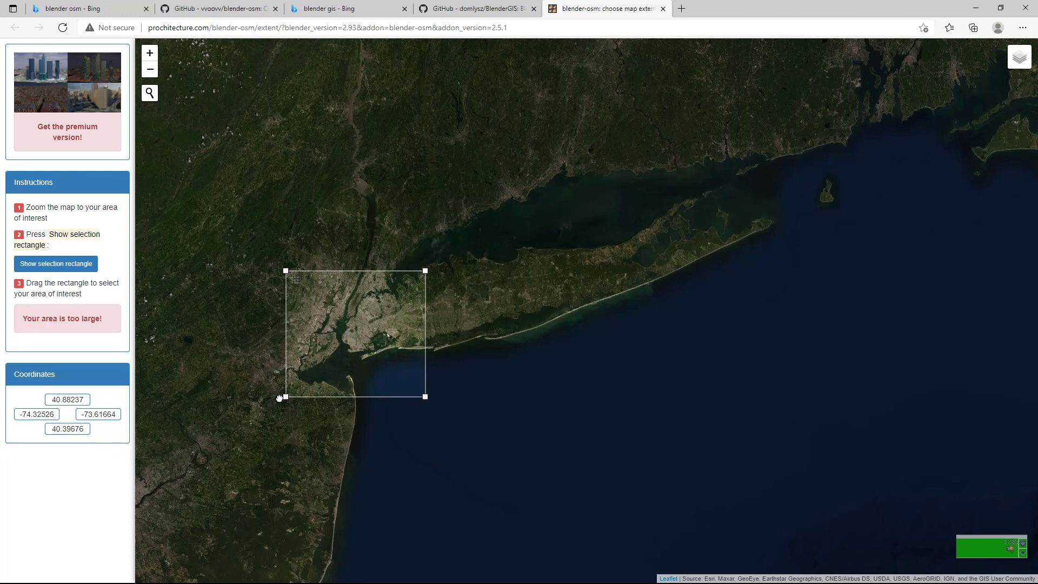
drag(299, 363, 299, 355)
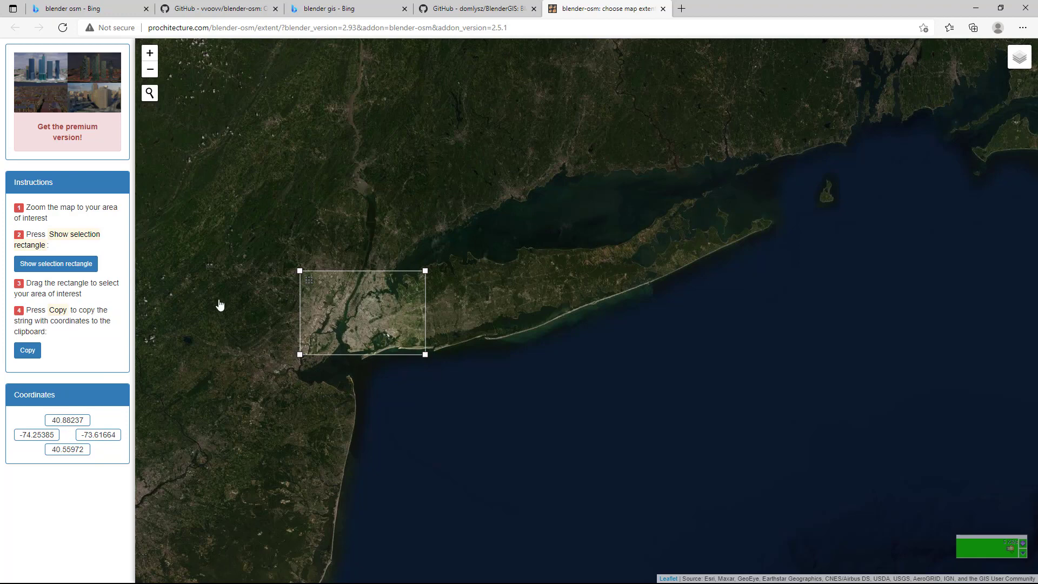
mouse_move(312, 295)
mouse_down()
mouse_move(303, 268)
mouse_move(318, 296)
mouse_up()
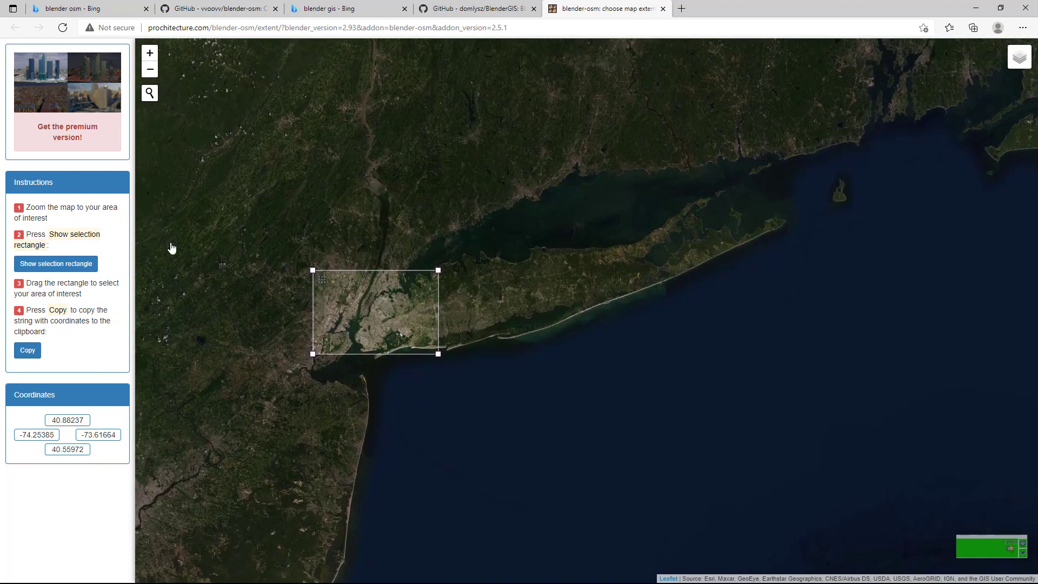
click(24, 352)
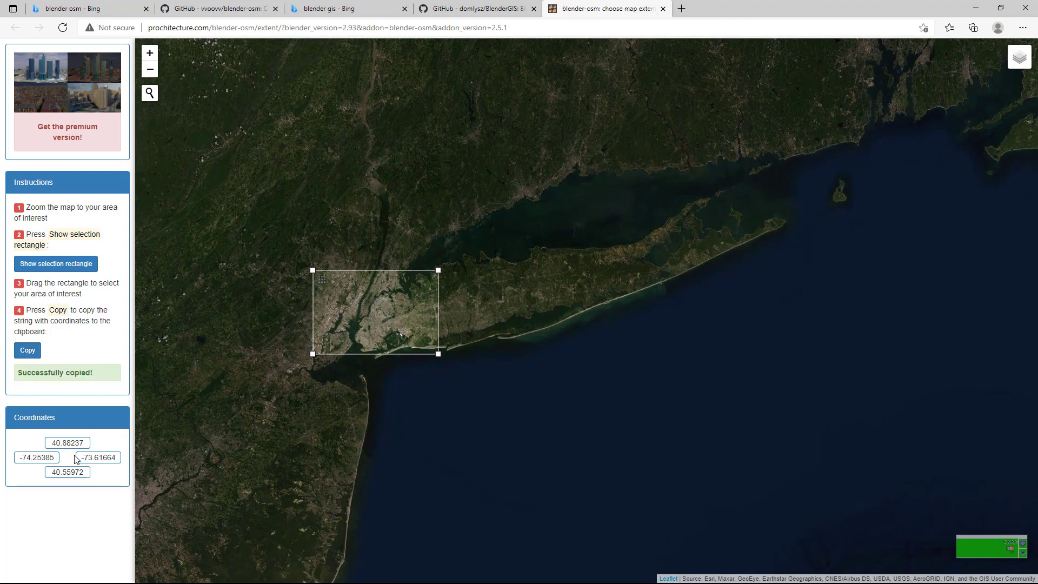
key(super)
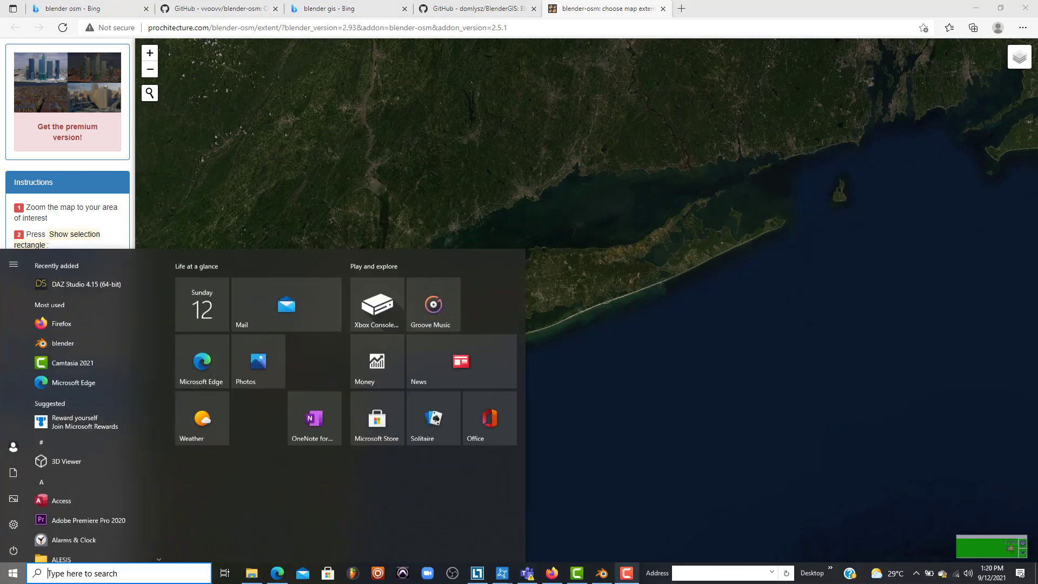
Step: Paste the extent 40.7579, -74.0354, -74.0219, 40.7506 into blender-osm and choose terrain as import data
click(601, 573)
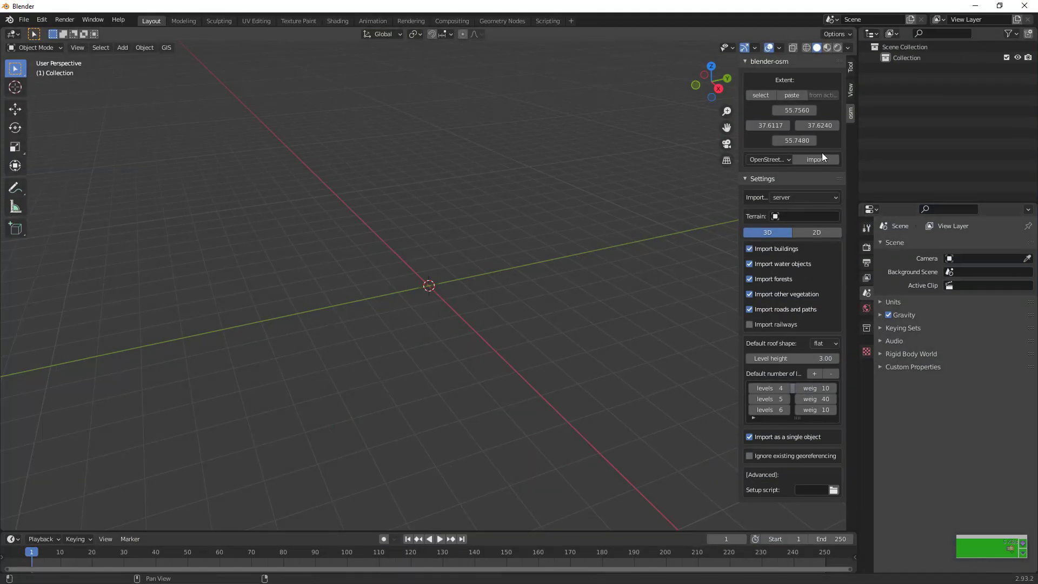
click(778, 95)
click(761, 160)
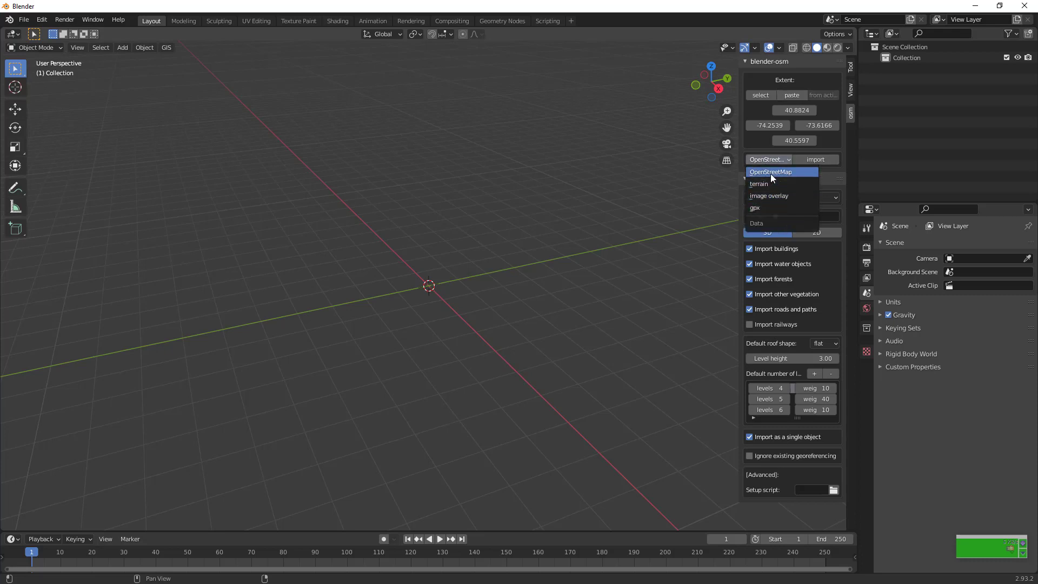
click(770, 172)
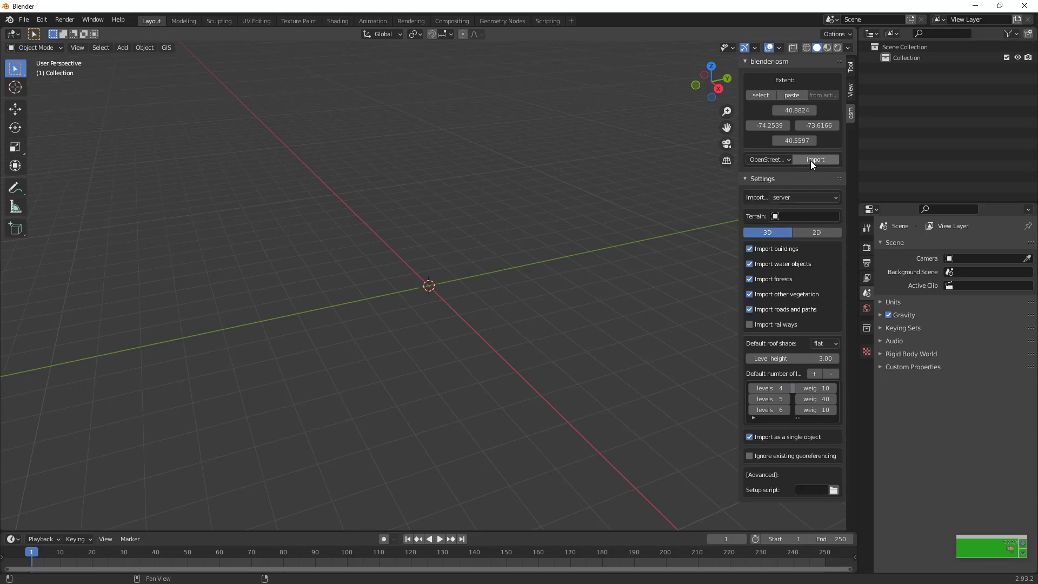
click(778, 160)
click(767, 160)
click(775, 190)
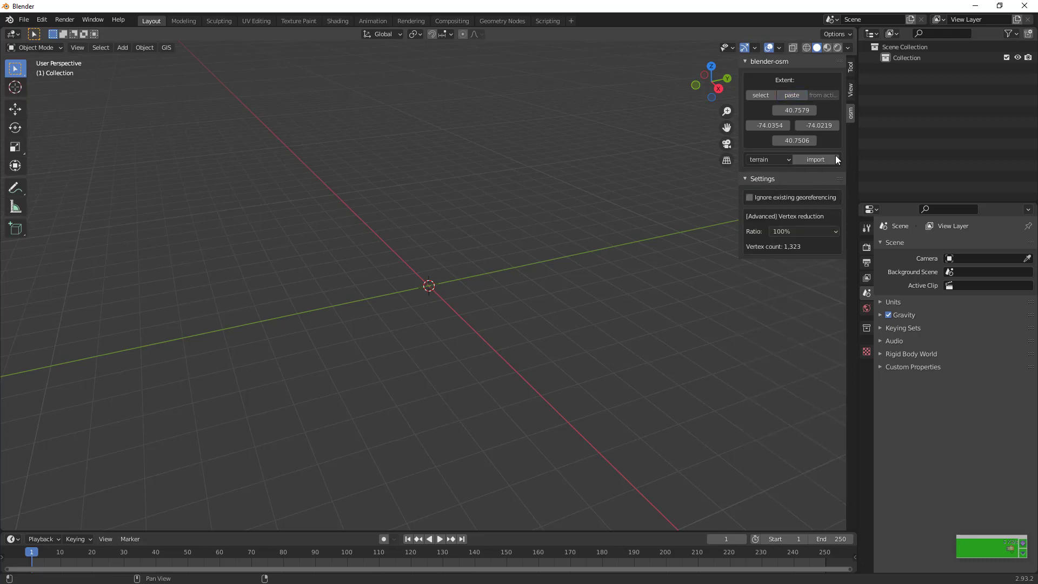
click(825, 159)
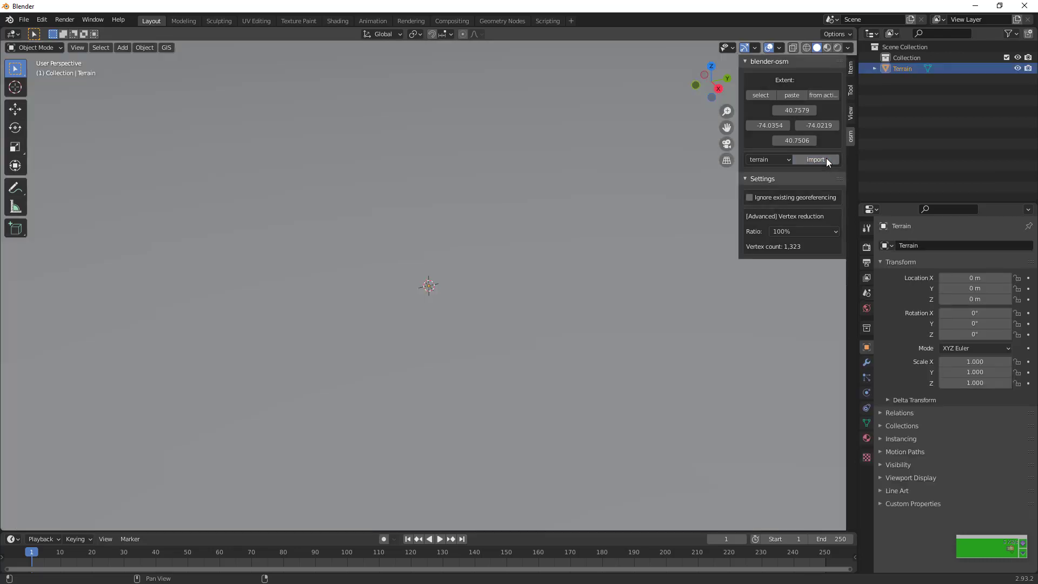
scroll(603, 248, down, 15)
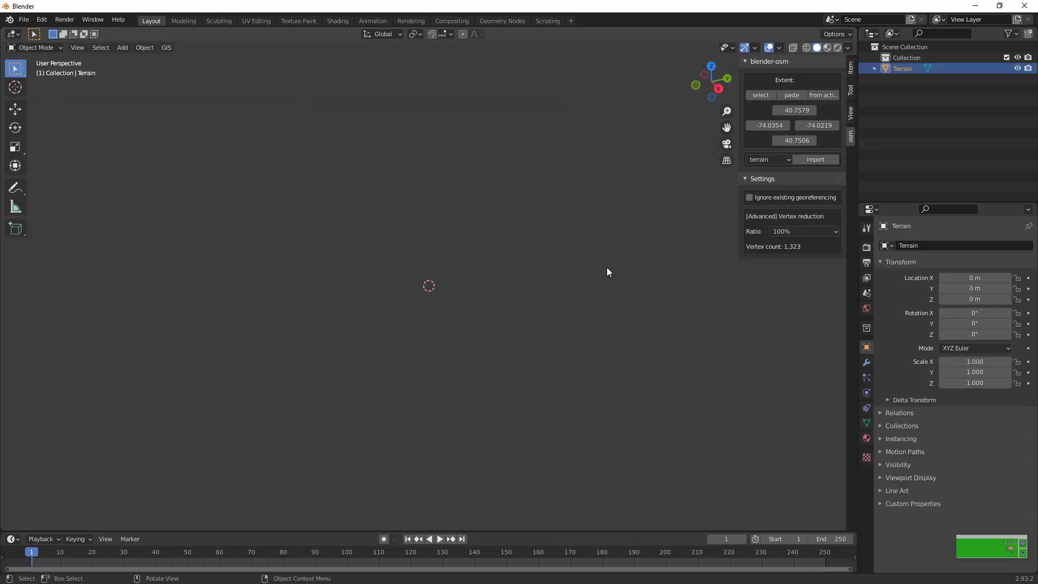
key(n)
key(n)
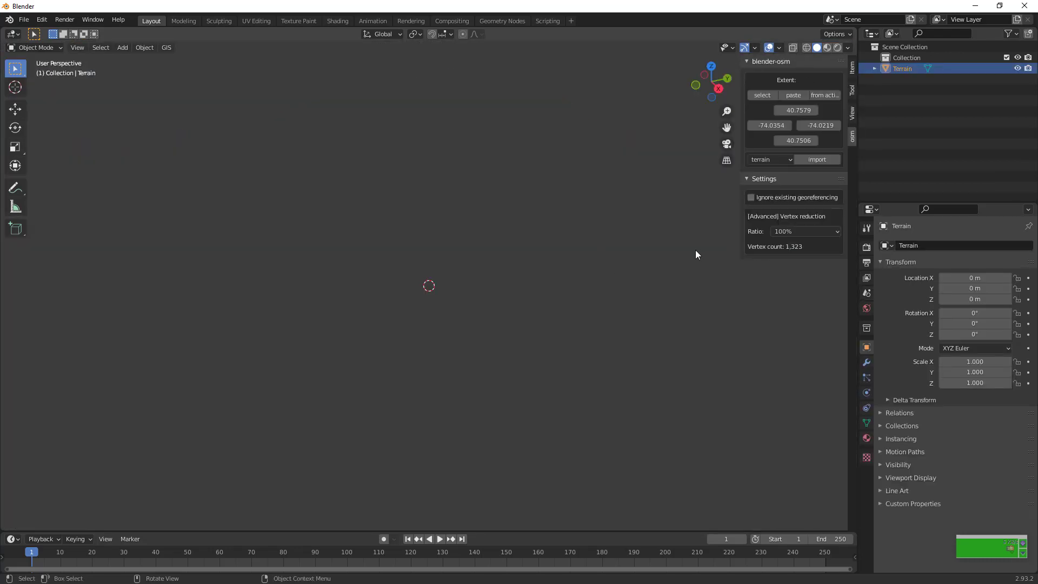
click(851, 115)
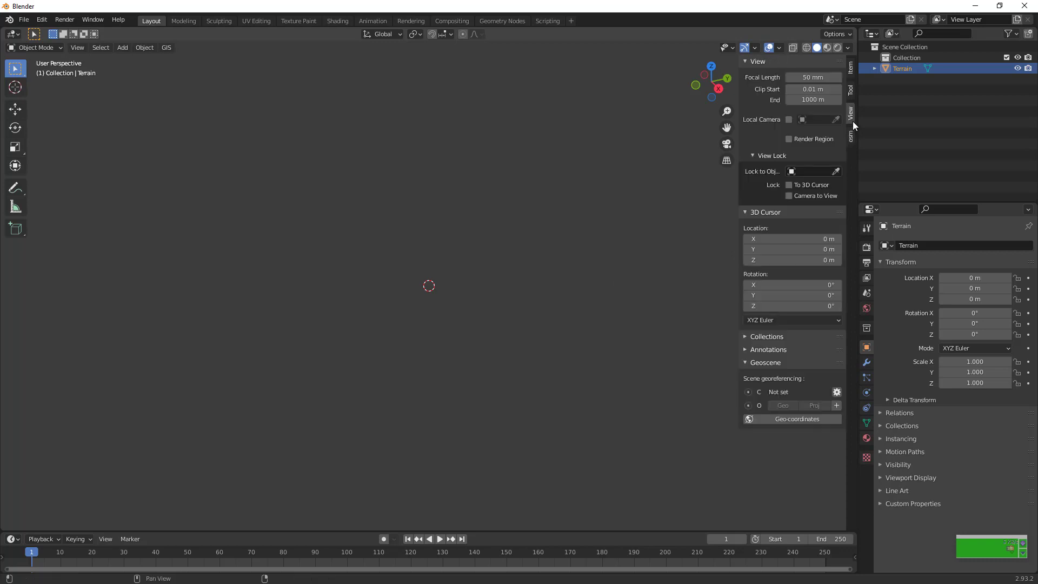
click(813, 99)
text(10000000000)
key(Return)
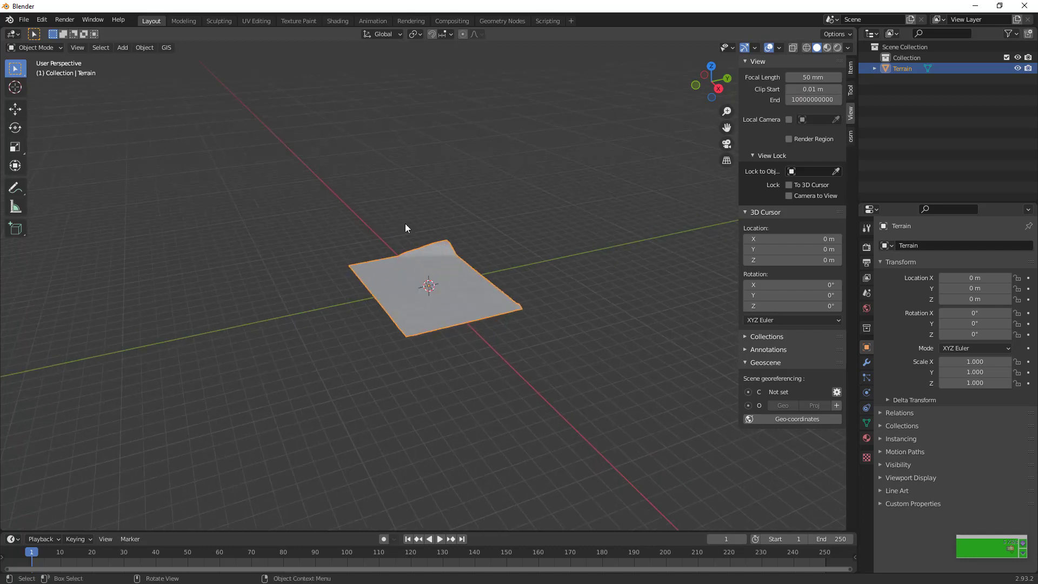
scroll(405, 224, up, 5)
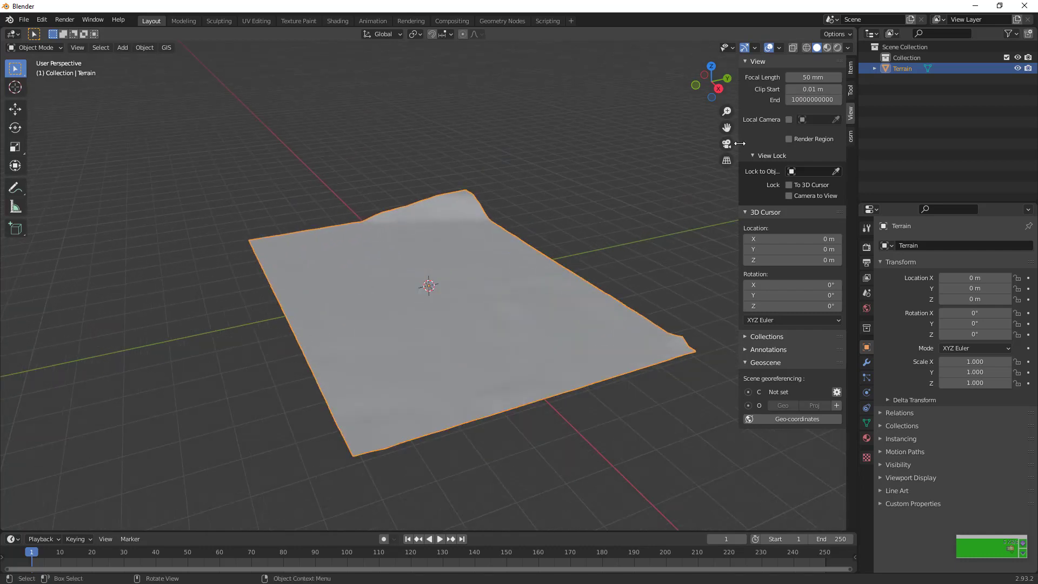
Step: Import an ArcGIS Satellite image overlay onto the Terrain mesh
click(850, 136)
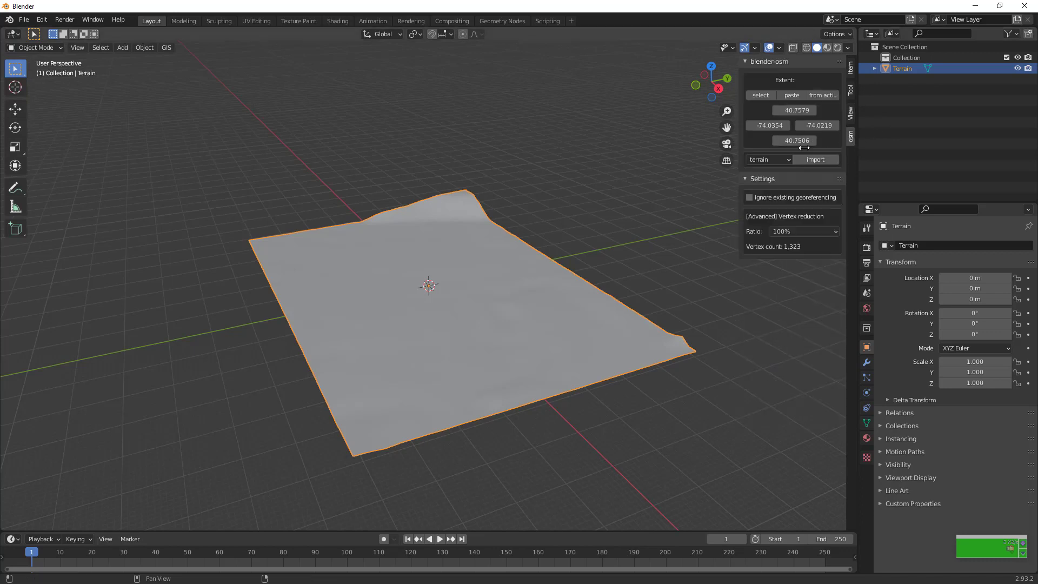
click(786, 160)
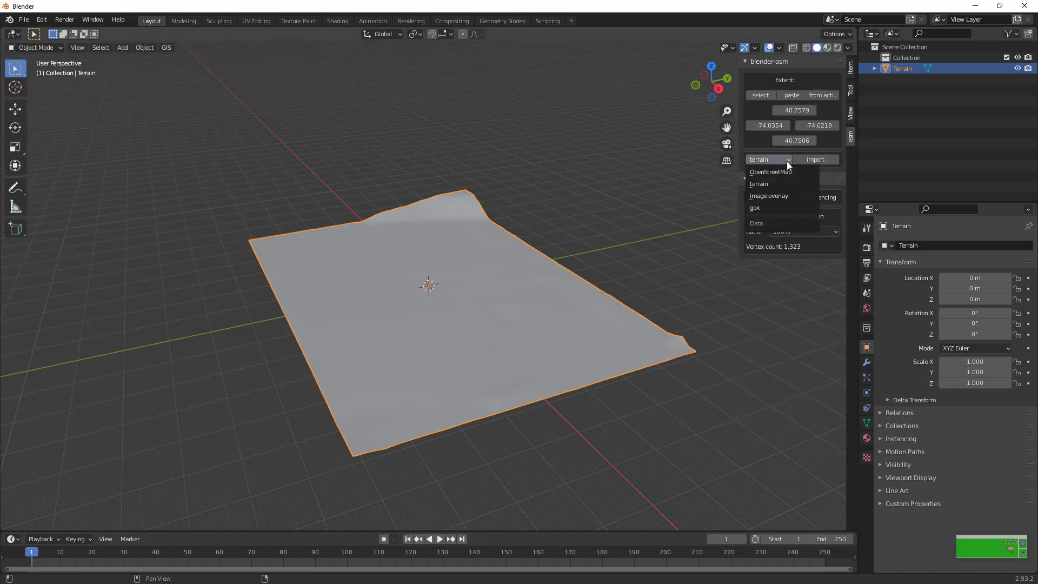
click(774, 197)
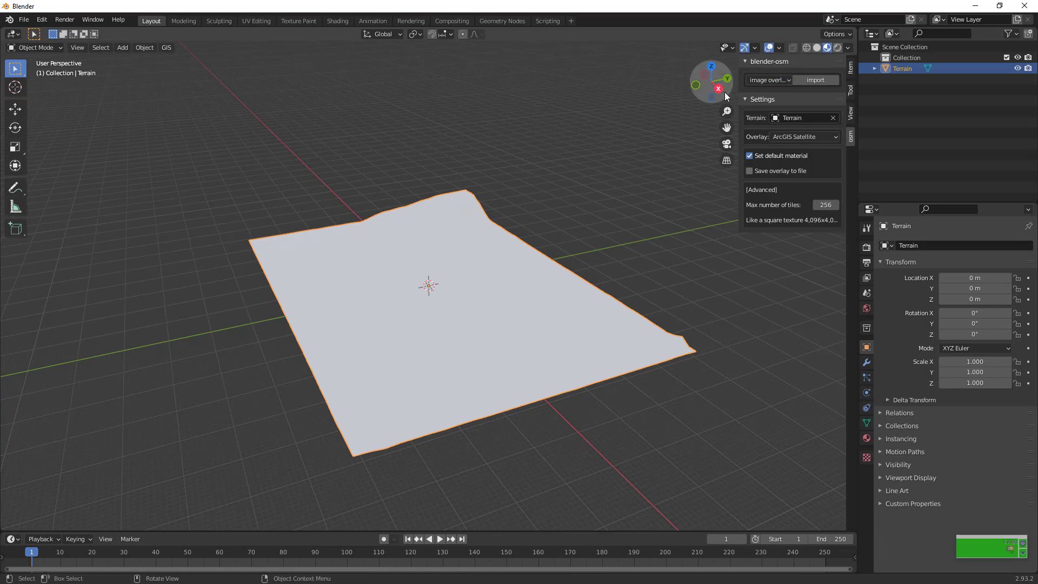
mouse_move(724, 92)
mouse_down()
mouse_move(692, 100)
mouse_move(702, 81)
mouse_move(722, 83)
mouse_up()
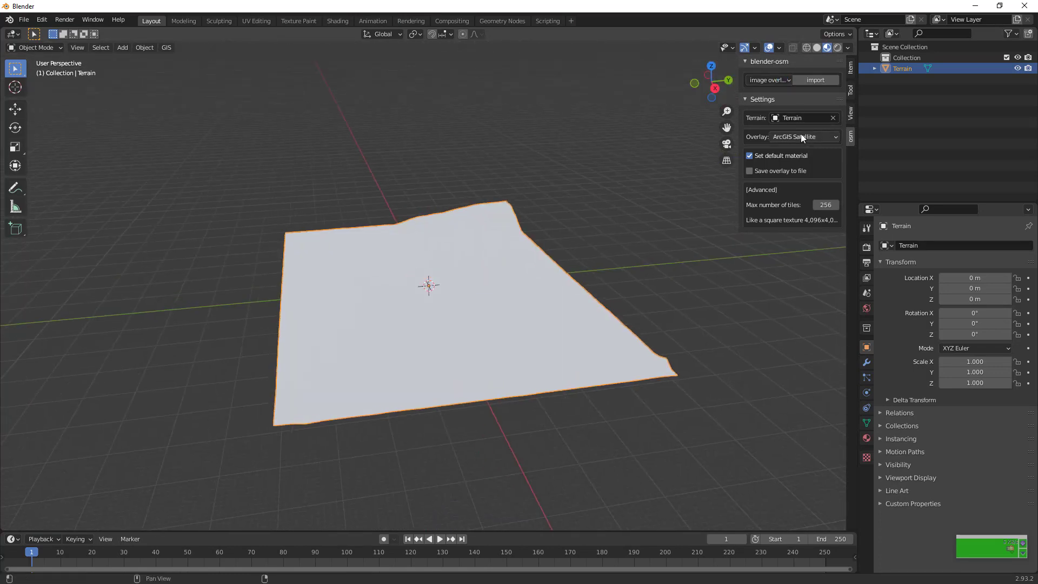
click(807, 82)
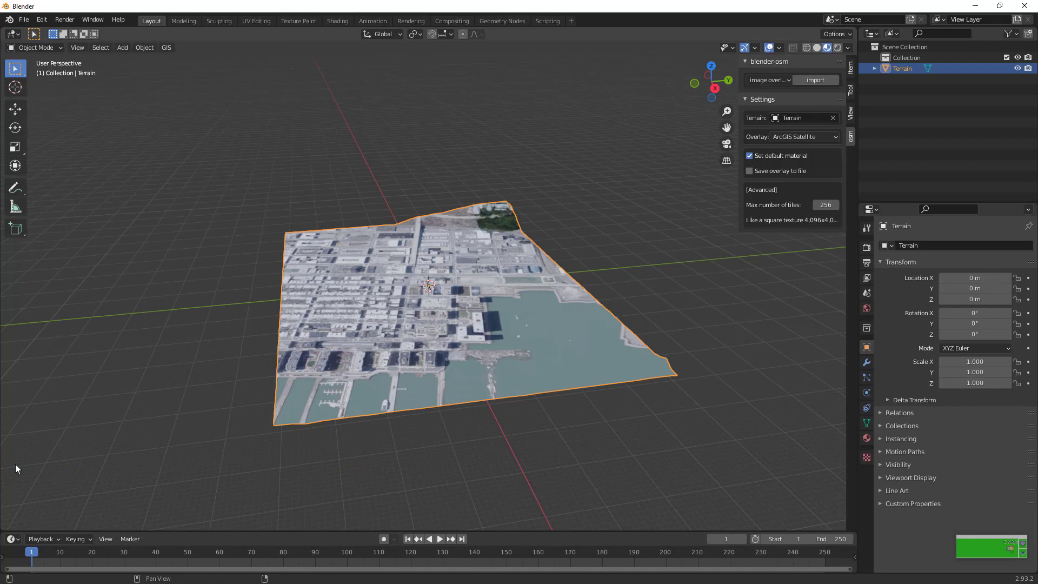
scroll(435, 299, up, 3)
Step: Switch the data source to OpenStreetMap and import its features in 3D over the terrain
drag(713, 110, 787, 171)
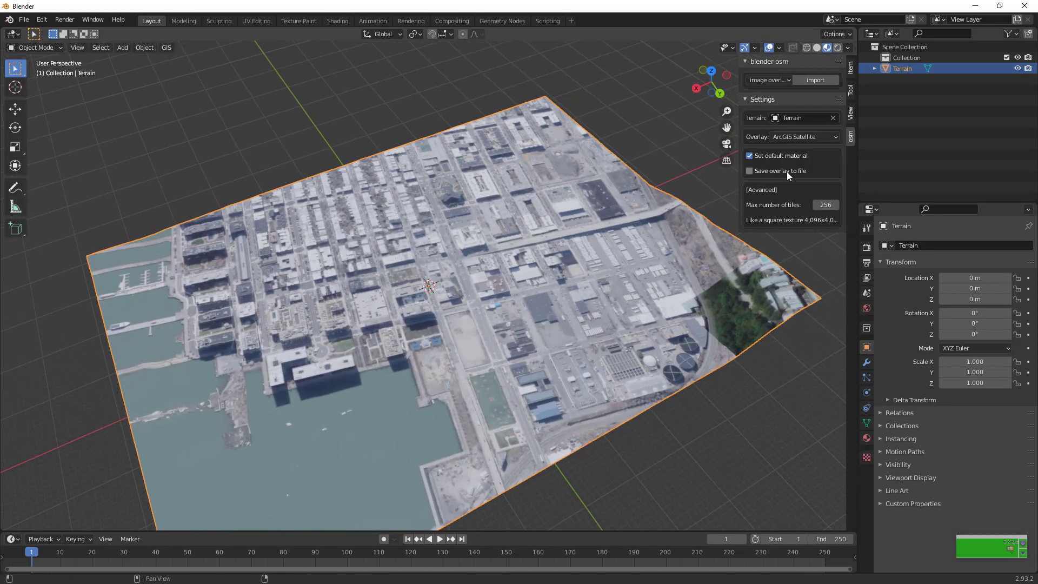
click(774, 80)
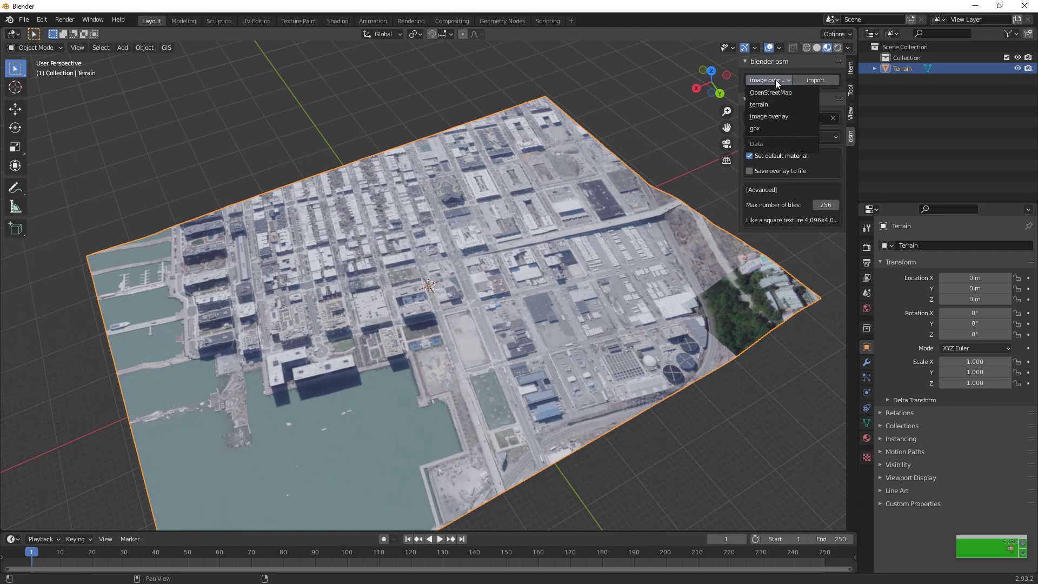
click(780, 92)
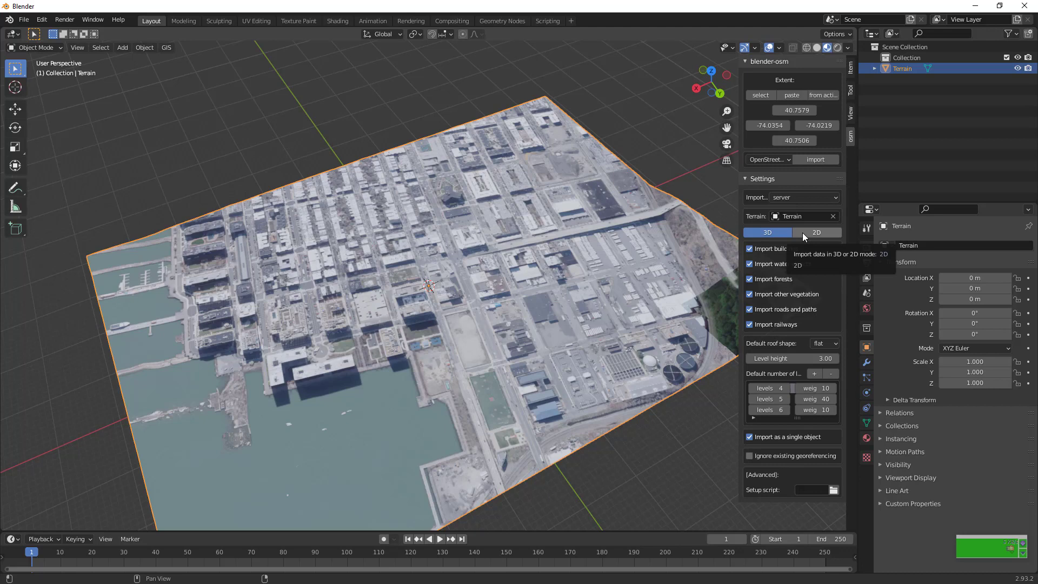
click(807, 160)
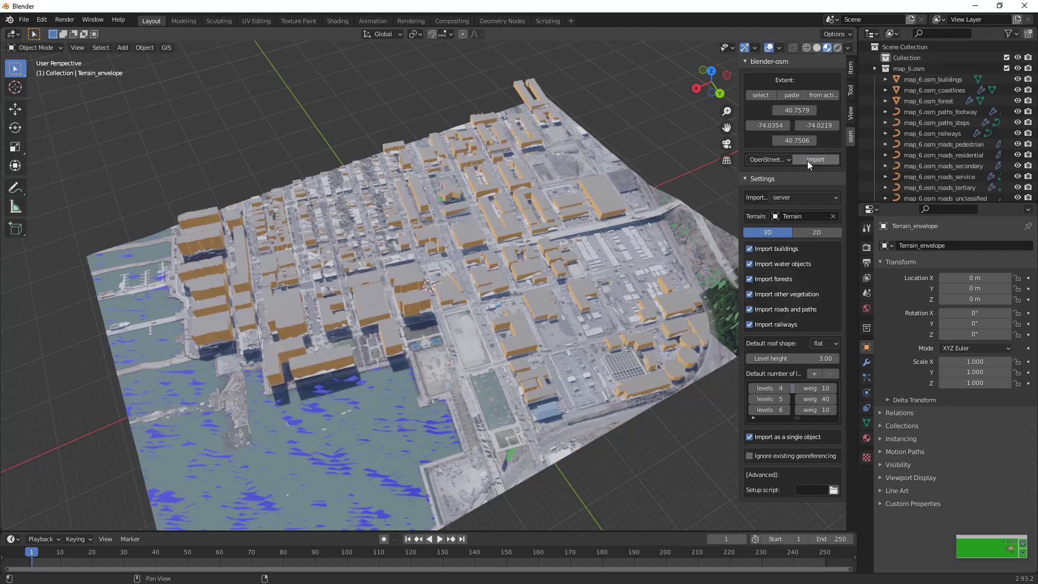
drag(711, 81, 729, 185)
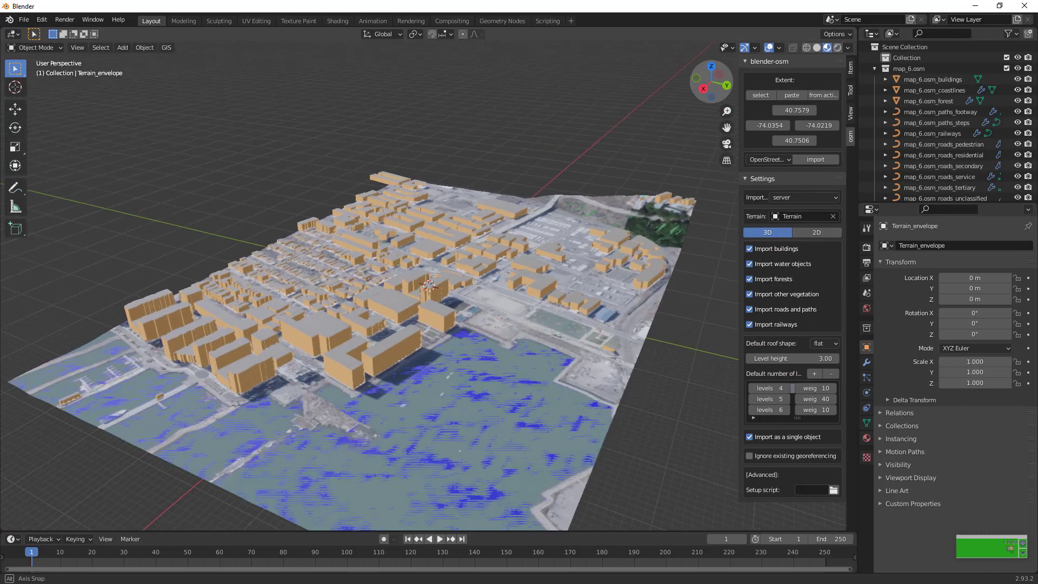
scroll(539, 268, up, 4)
click(558, 317)
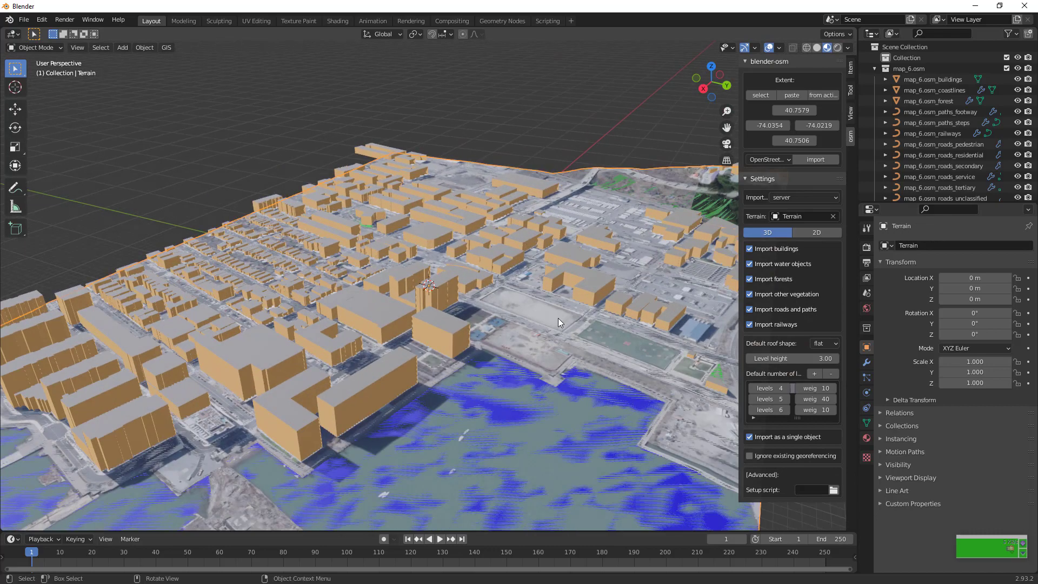
scroll(527, 333, down, 6)
scroll(589, 244, up, 2)
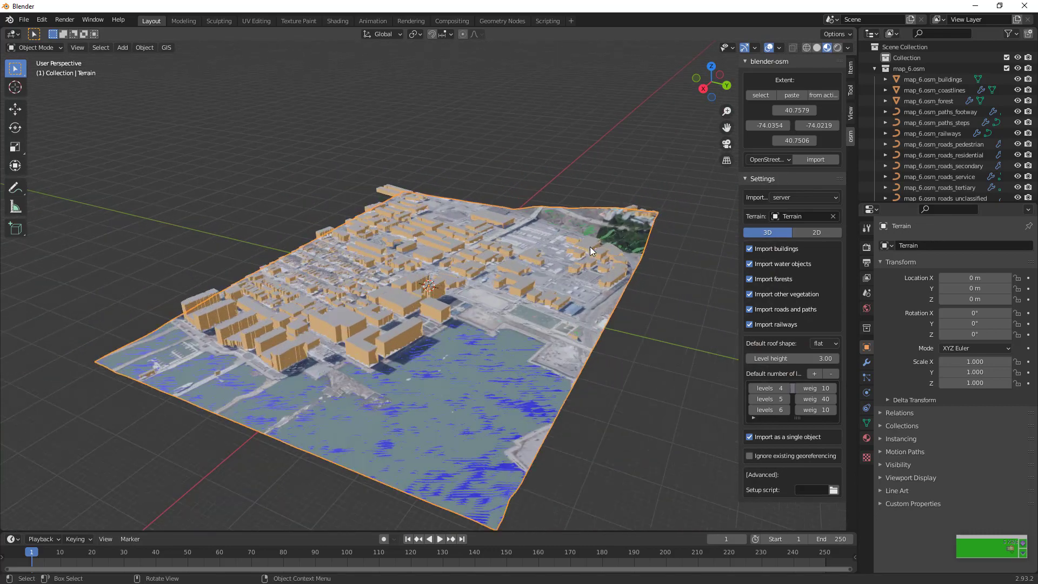
drag(711, 81, 648, 162)
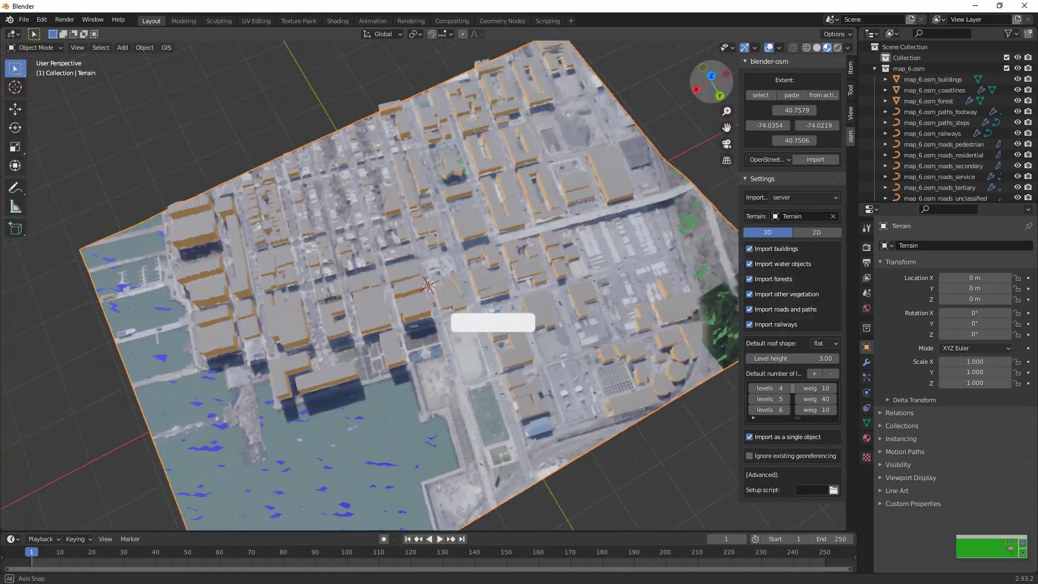
drag(648, 162, 654, 130)
click(582, 150)
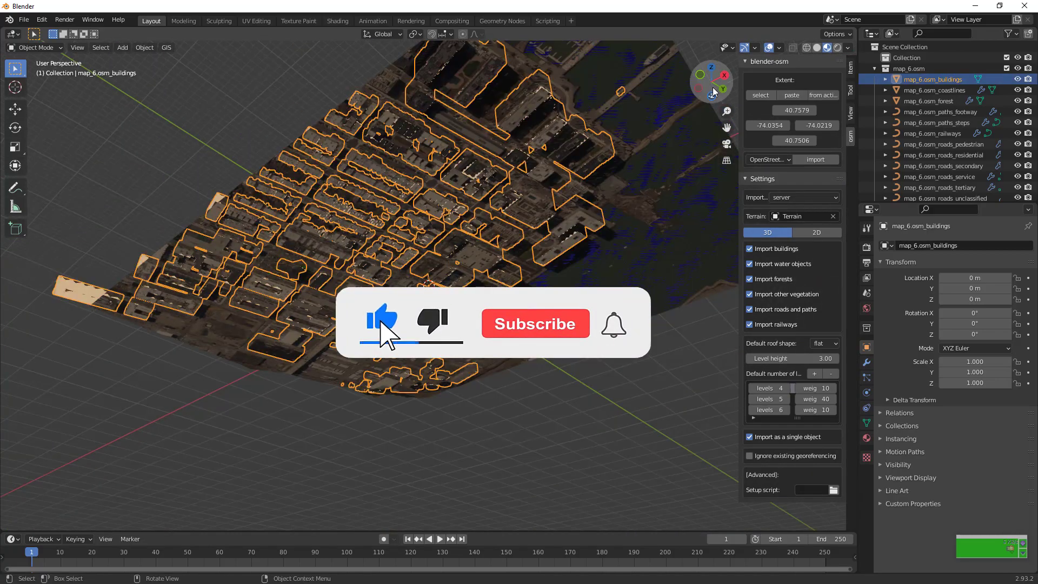
mouse_move(714, 79)
mouse_down()
mouse_move(675, 145)
mouse_move(708, 97)
mouse_up()
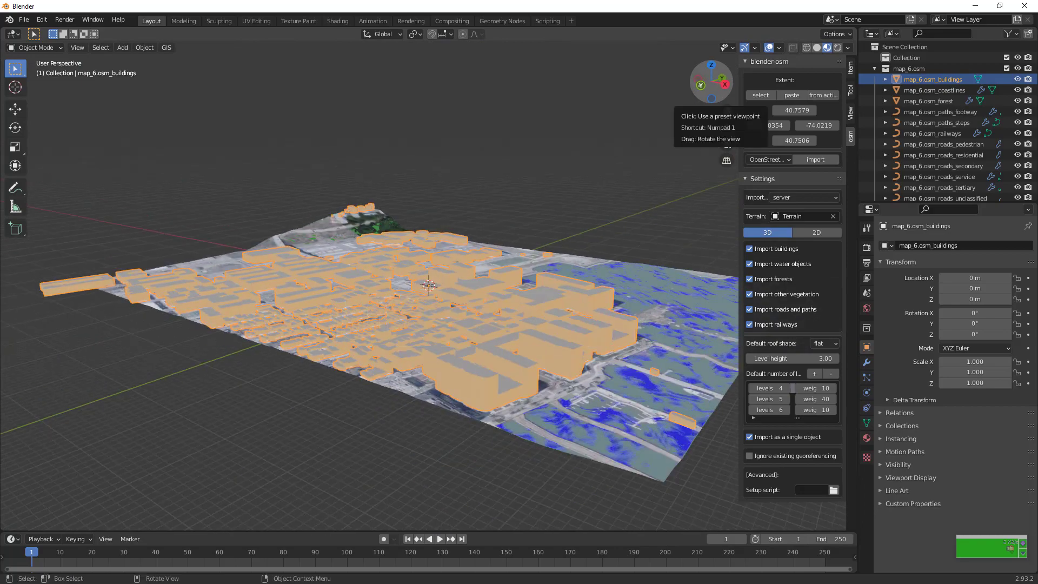